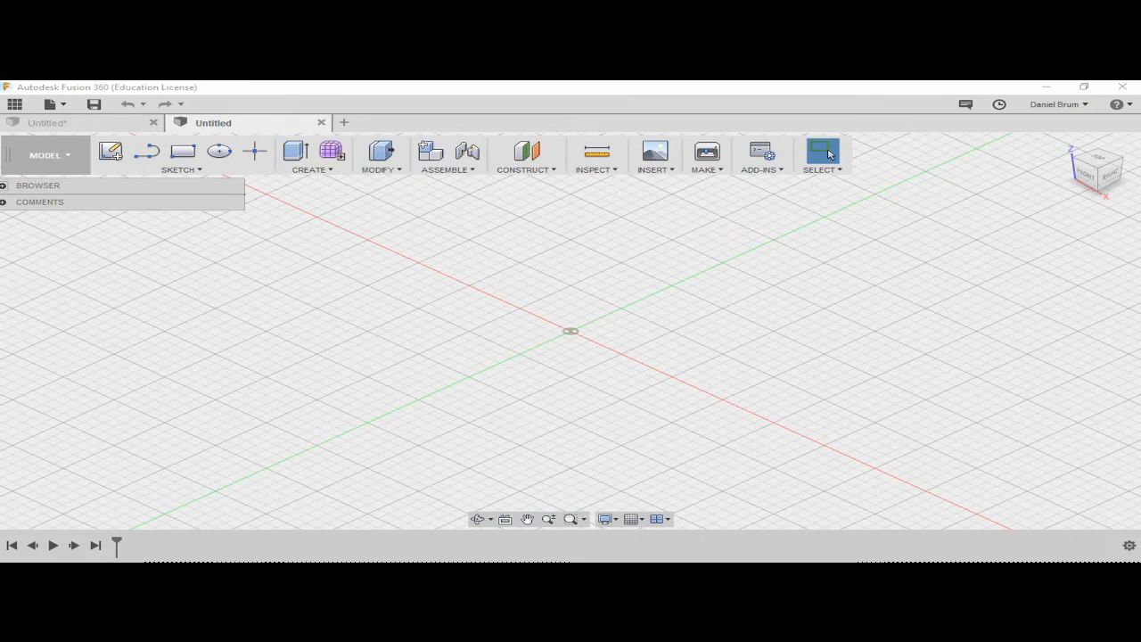
Examine the browser's origin, named views and document settings entries, and collapse the browser again
{"action": "left_click", "coordinate": [3, 185]}
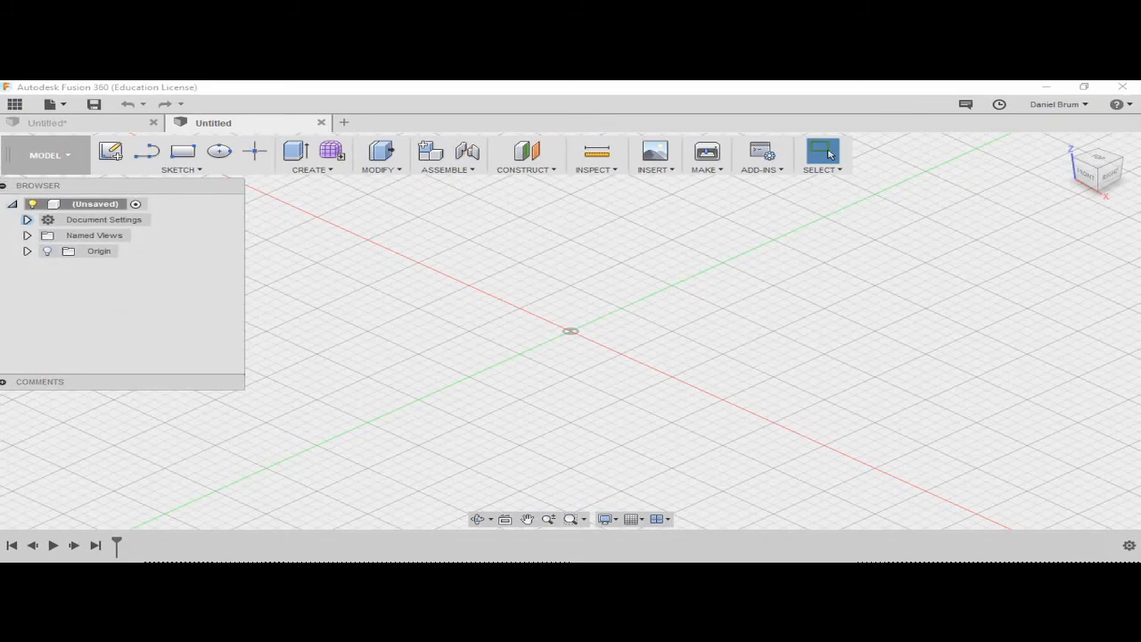
{"action": "left_click", "coordinate": [26, 251]}
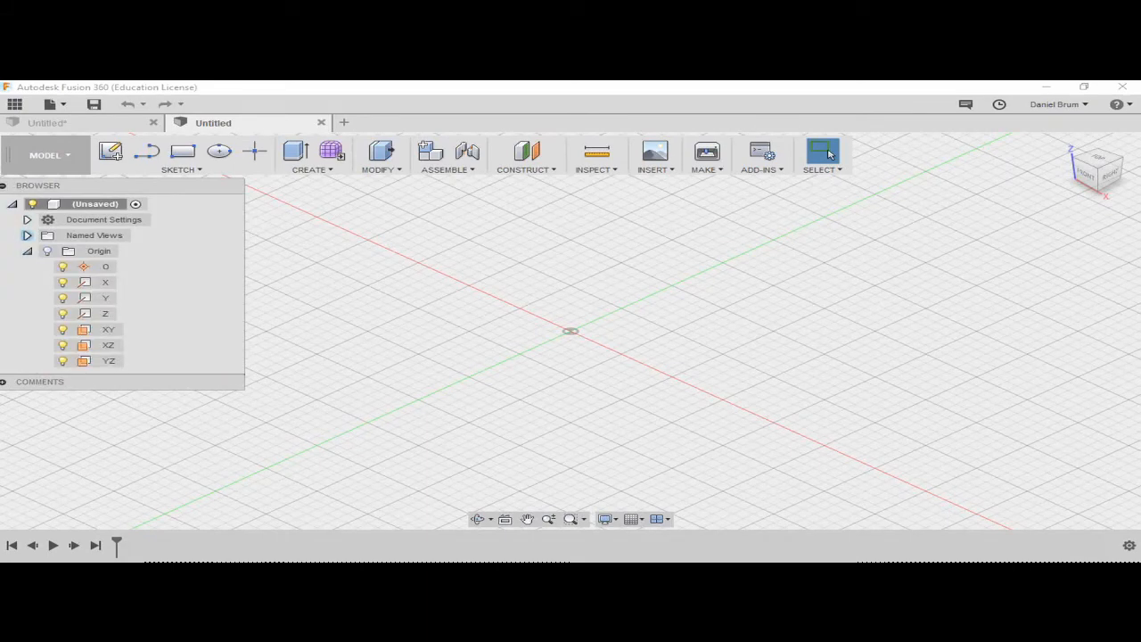
{"action": "left_click", "coordinate": [27, 235]}
{"action": "left_click", "coordinate": [27, 219]}
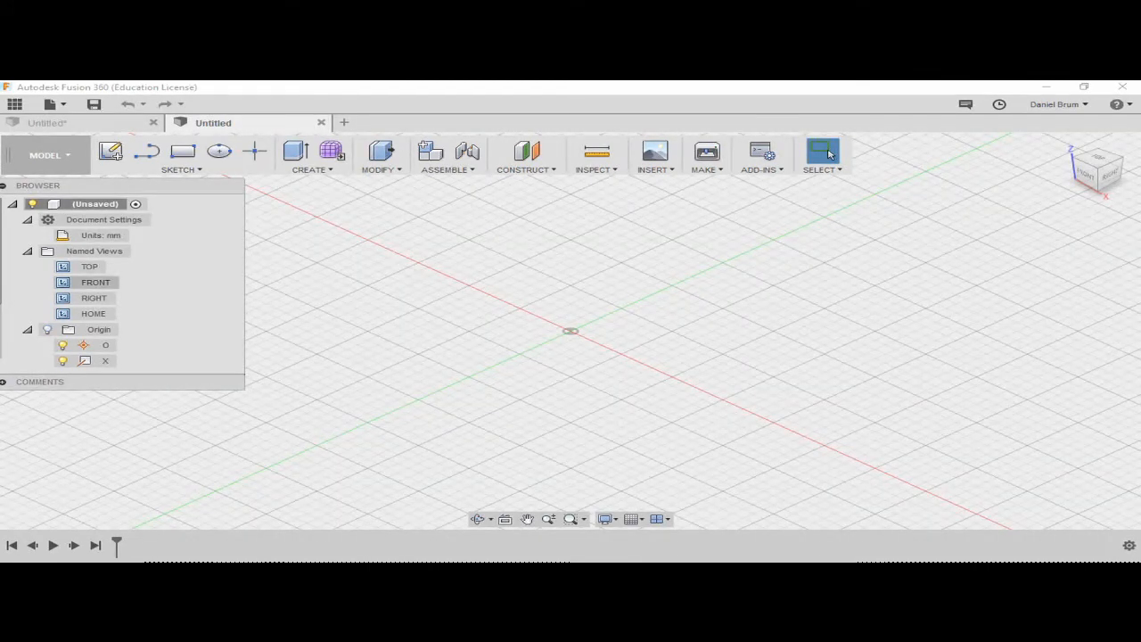
{"action": "left_click", "coordinate": [3, 186]}
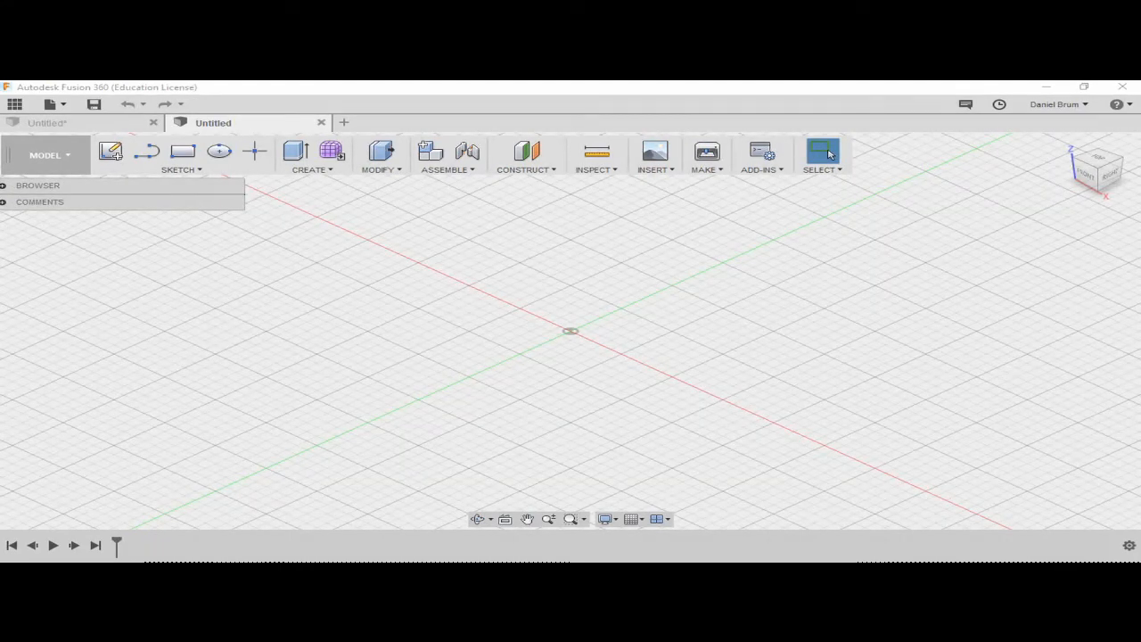
Examine the cylindrical model in the other open design from several angles and return to the empty design
{"action": "key", "text": "ctrl+Tab"}
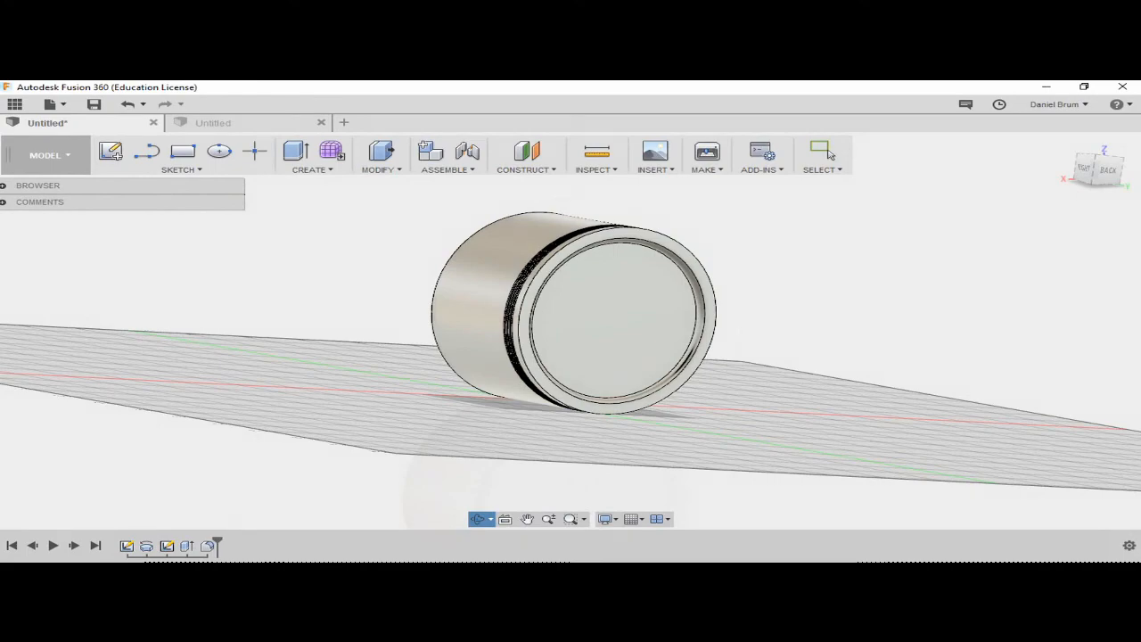
{"action": "left_click_drag", "start_coordinate": [499, 312], "coordinate": [668, 397]}
{"action": "middle_click_drag", "start_coordinate": [669, 397], "coordinate": [472, 379], "text": "shift"}
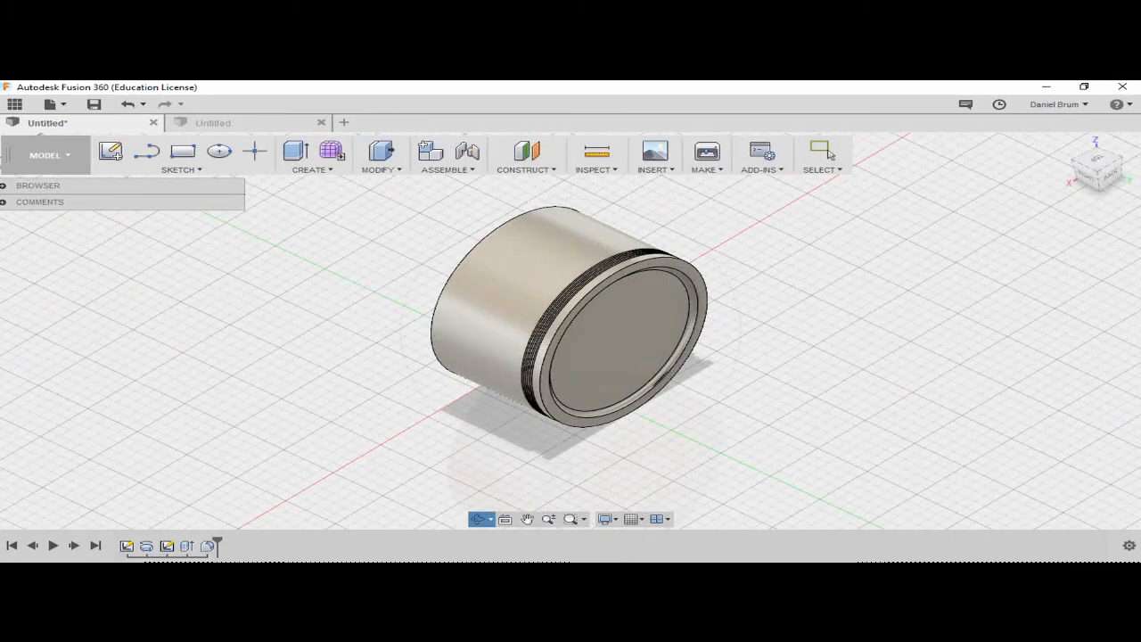
{"action": "key", "text": "ctrl+Tab"}
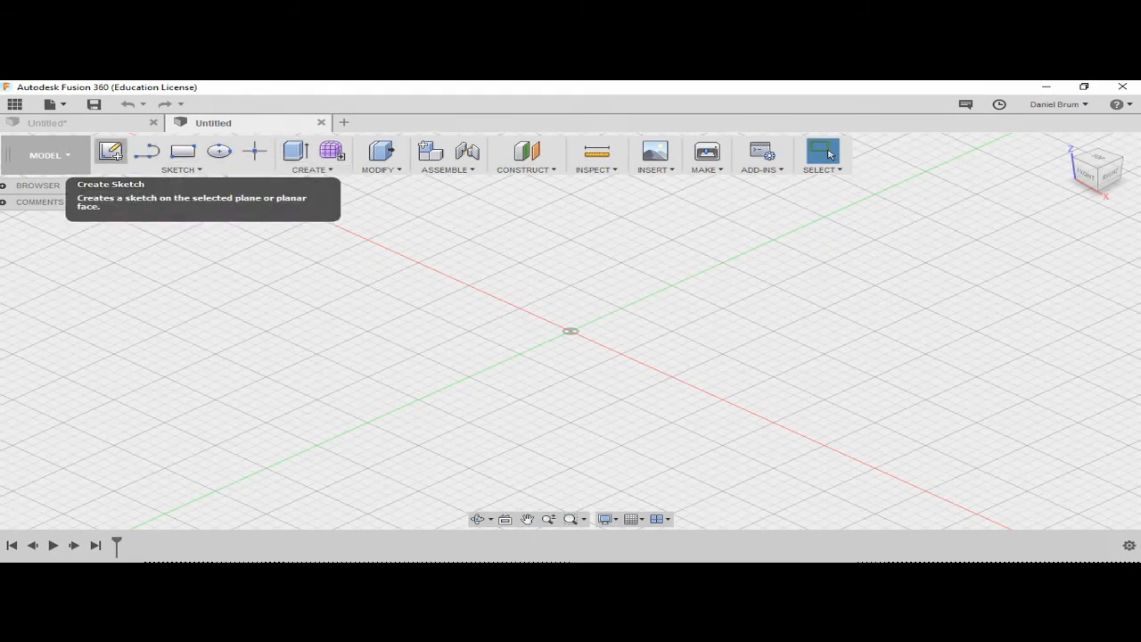
Start a sketch on the XY plane and place the first corner of a 2-point rectangle at the origin
{"action": "left_click", "coordinate": [111, 152]}
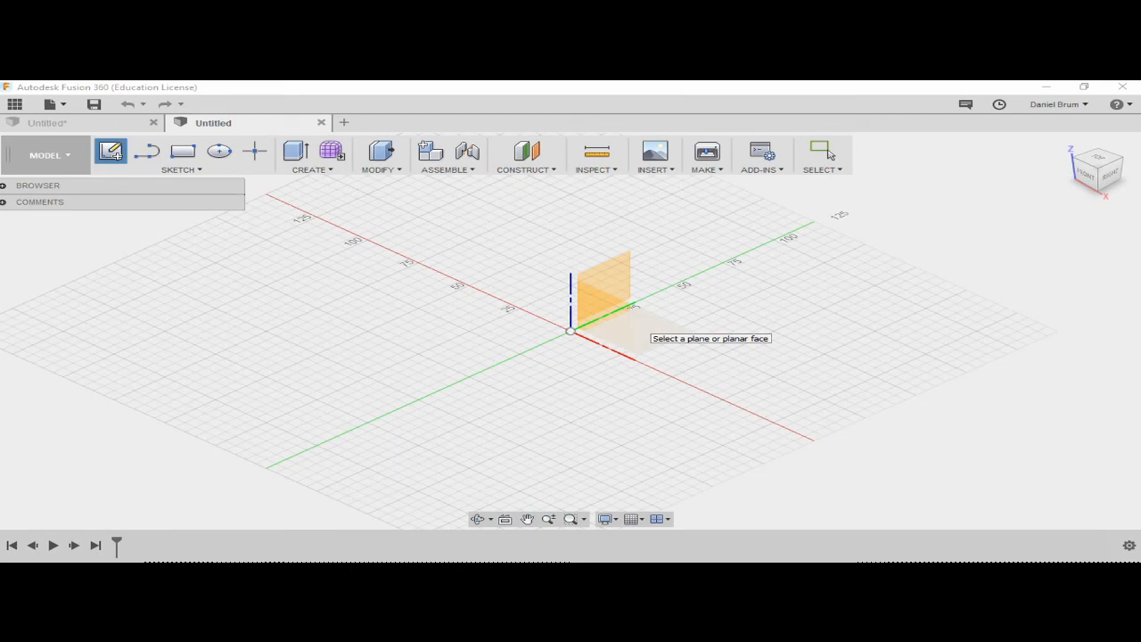
{"action": "left_click", "coordinate": [605, 283]}
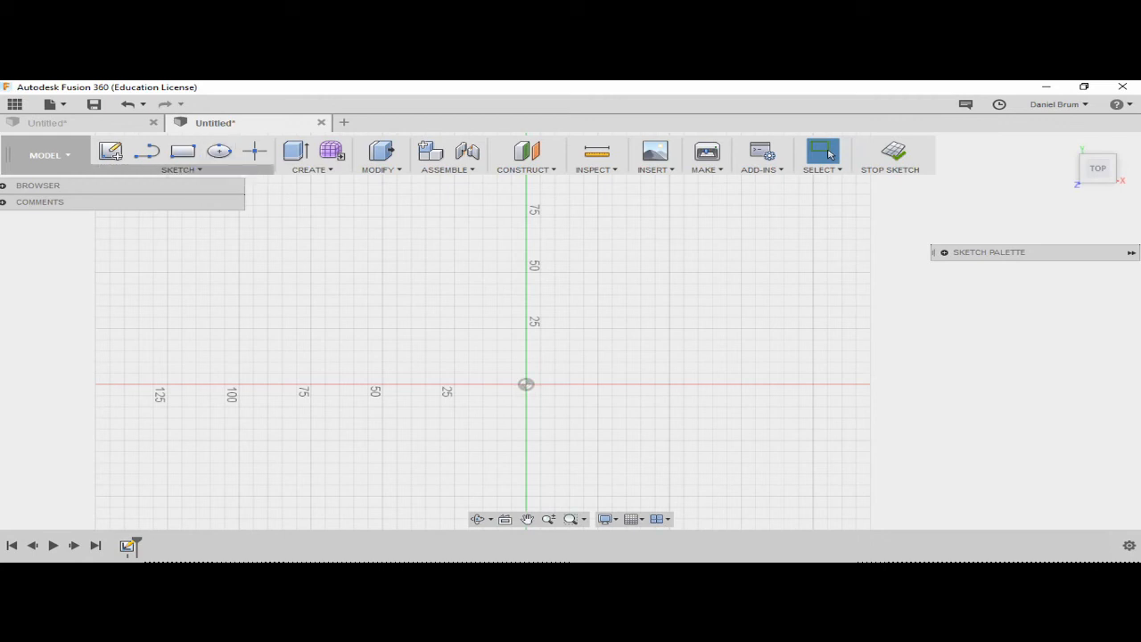
{"action": "left_click", "coordinate": [181, 170]}
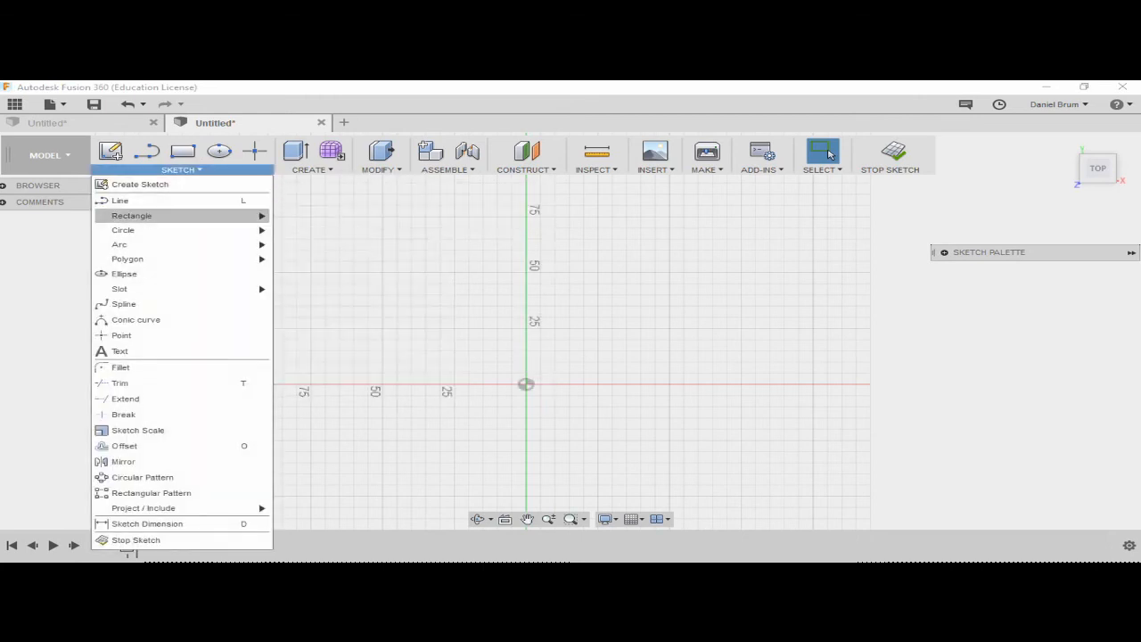
{"action": "mouse_move", "coordinate": [133, 215]}
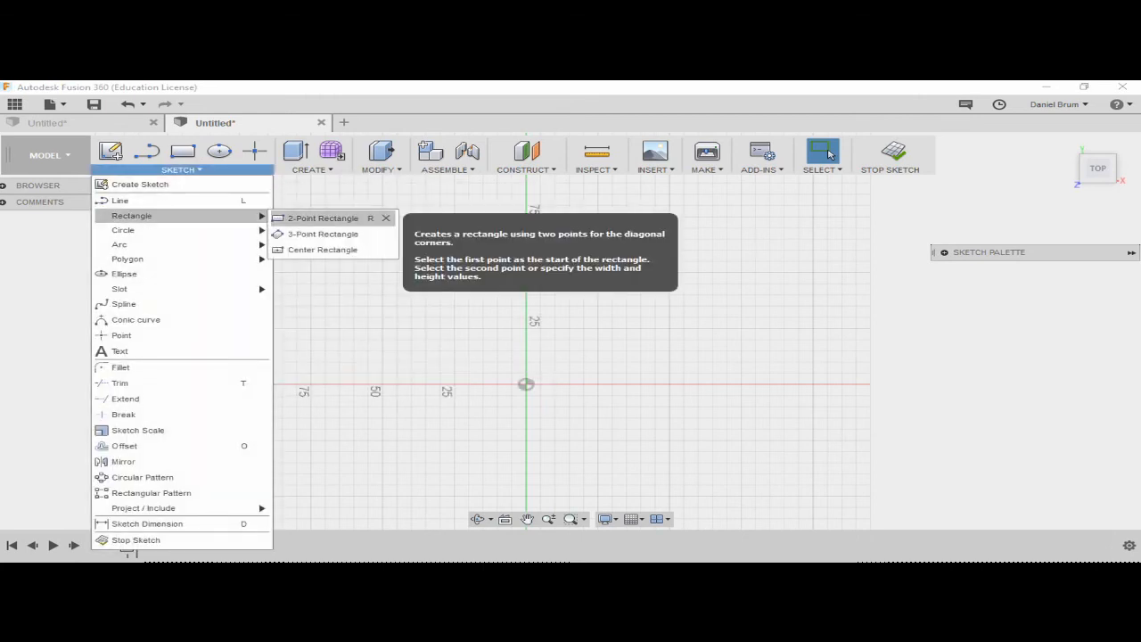
{"action": "left_click", "coordinate": [338, 217]}
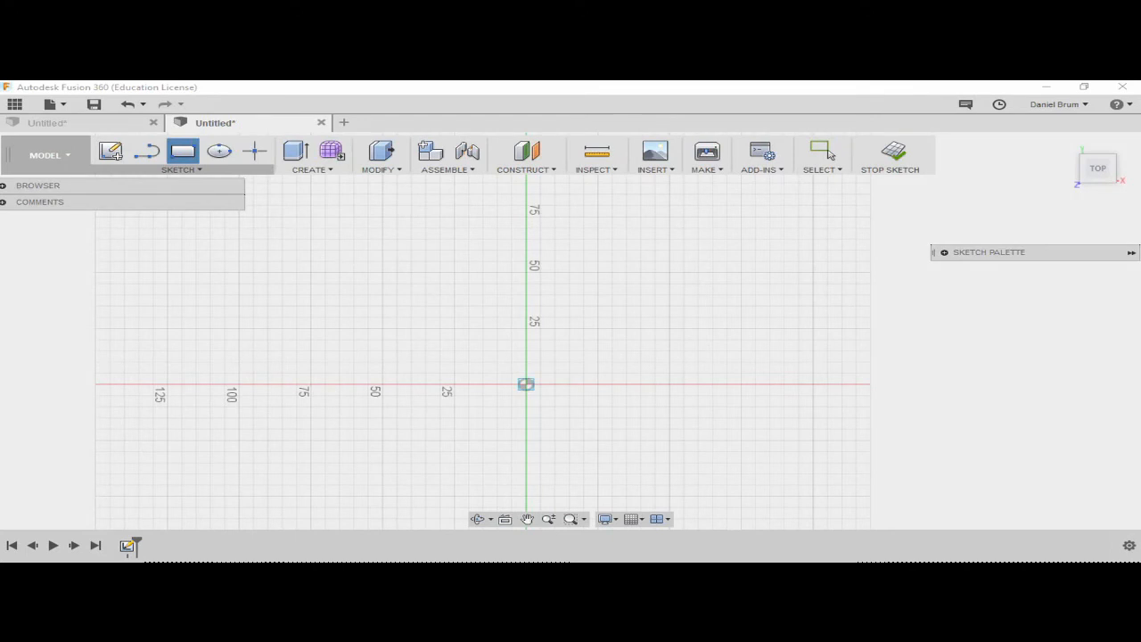
{"action": "scroll", "coordinate": [526, 385], "scroll_direction": "up", "scroll_amount": 3}
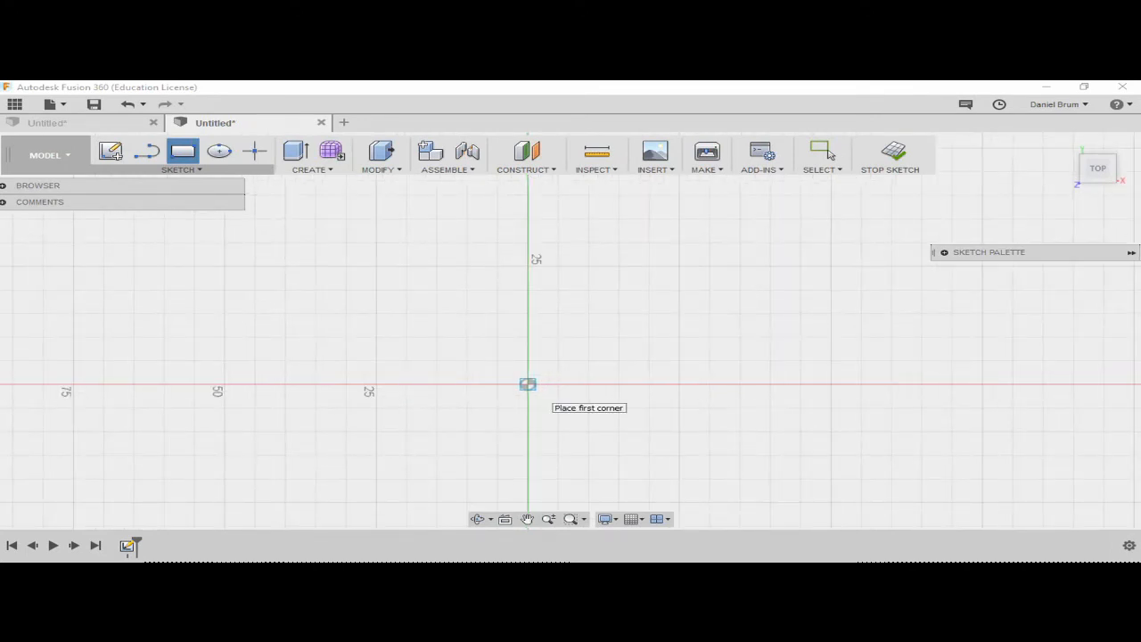
{"action": "left_click", "coordinate": [527, 385]}
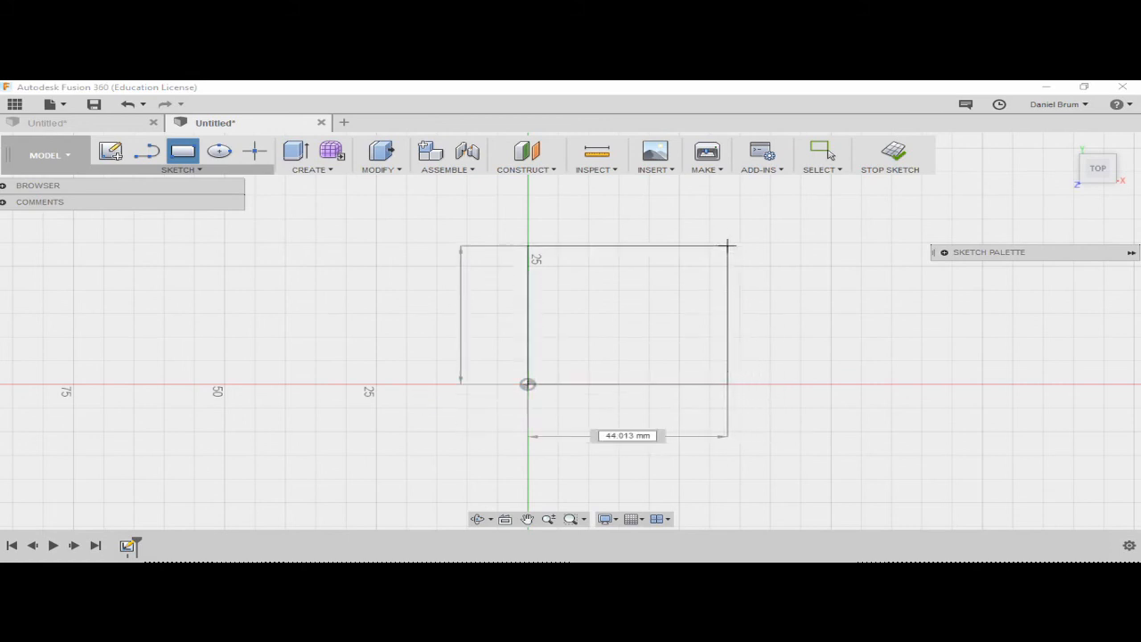
Complete the rectangle with a height of 55 mm and a width of 44 mm, and leave the rectangle command
{"action": "scroll", "coordinate": [793, 185], "scroll_direction": "down", "scroll_amount": 1}
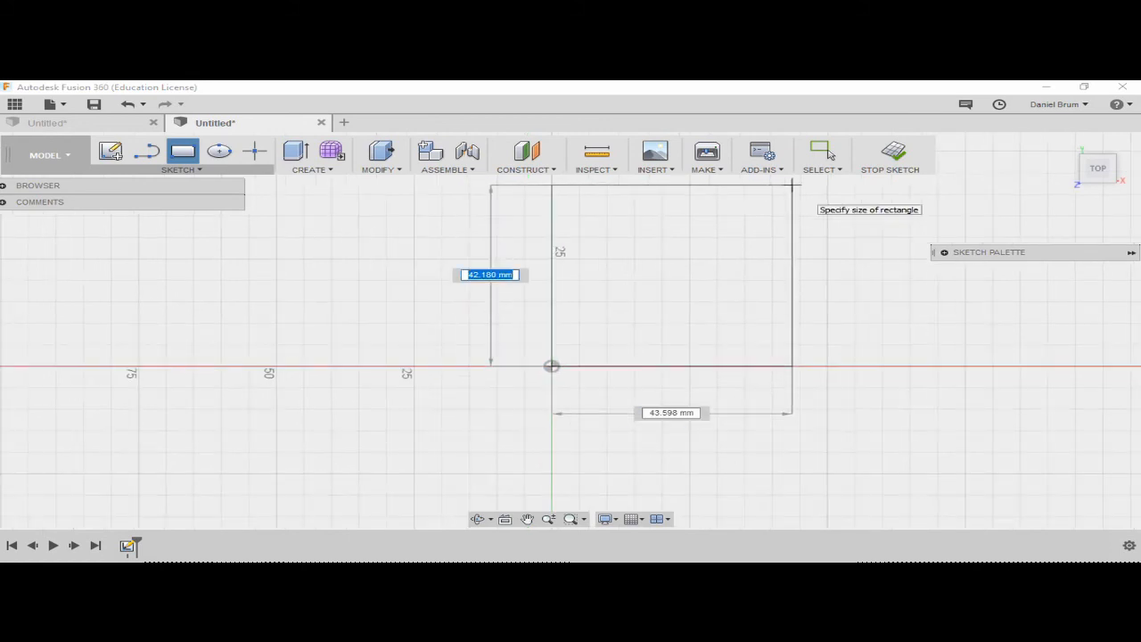
{"action": "middle_click_drag", "start_coordinate": [793, 185], "coordinate": [787, 277]}
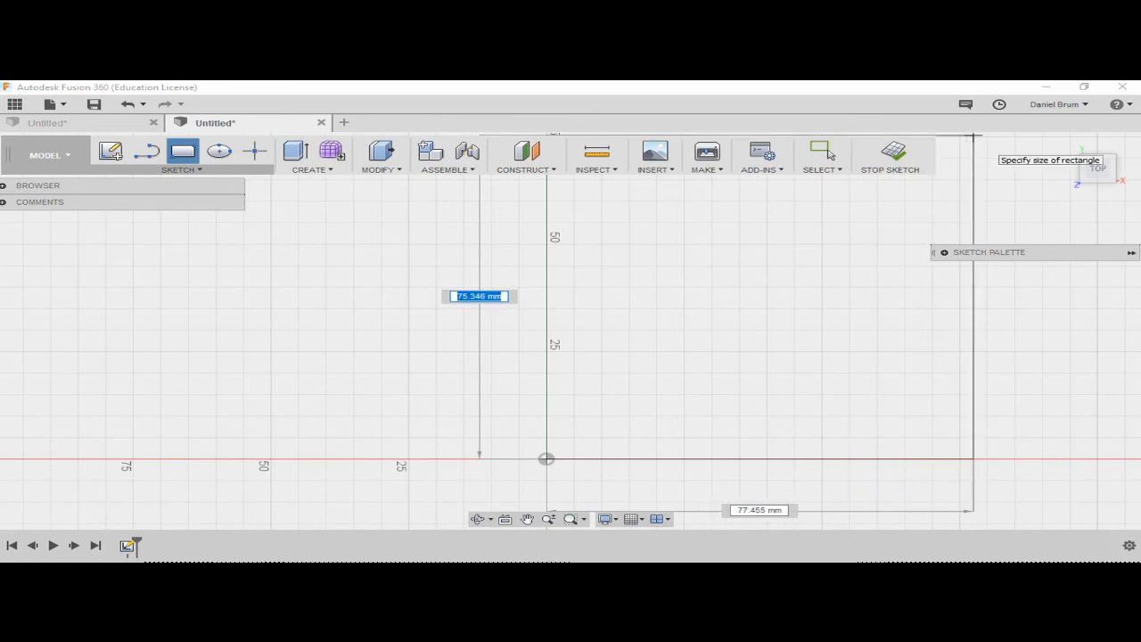
{"action": "scroll", "coordinate": [974, 136], "scroll_direction": "down", "scroll_amount": 3}
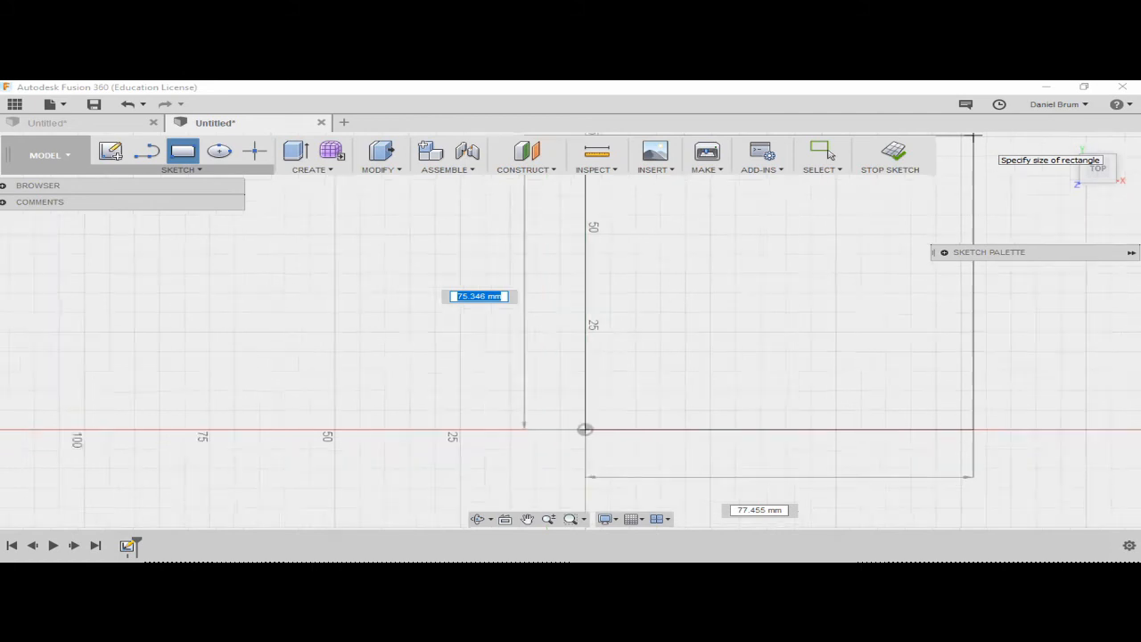
{"action": "scroll", "coordinate": [973, 136], "scroll_direction": "up", "scroll_amount": 4}
{"action": "scroll", "coordinate": [974, 137], "scroll_direction": "down", "scroll_amount": 2}
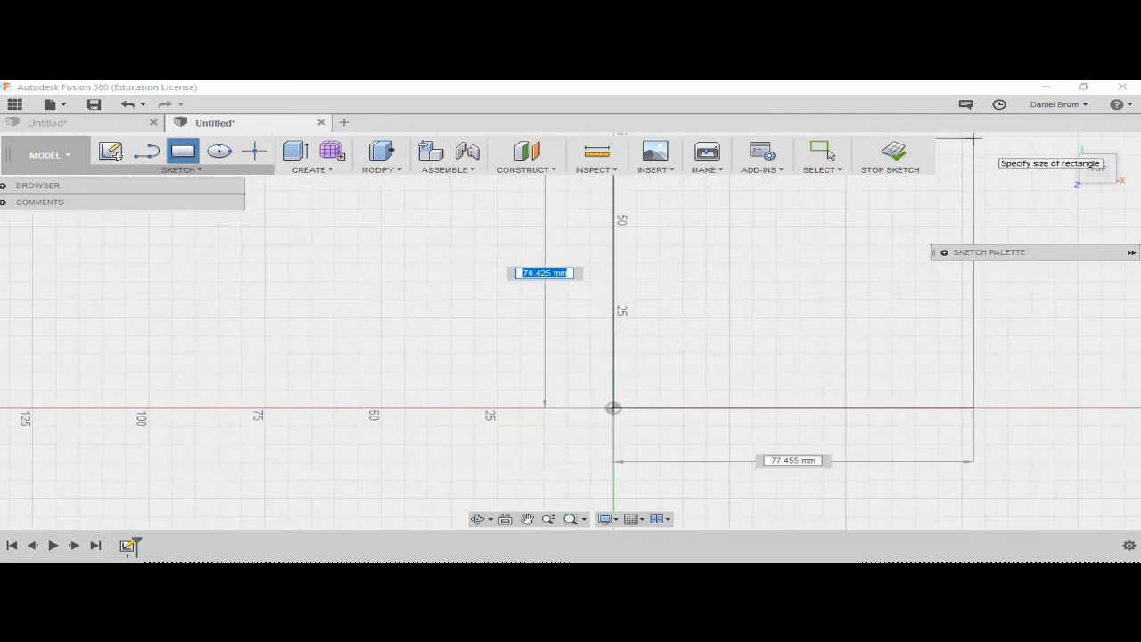
{"action": "scroll", "coordinate": [973, 137], "scroll_direction": "down", "scroll_amount": 2}
{"action": "scroll", "coordinate": [973, 136], "scroll_direction": "up", "scroll_amount": 2}
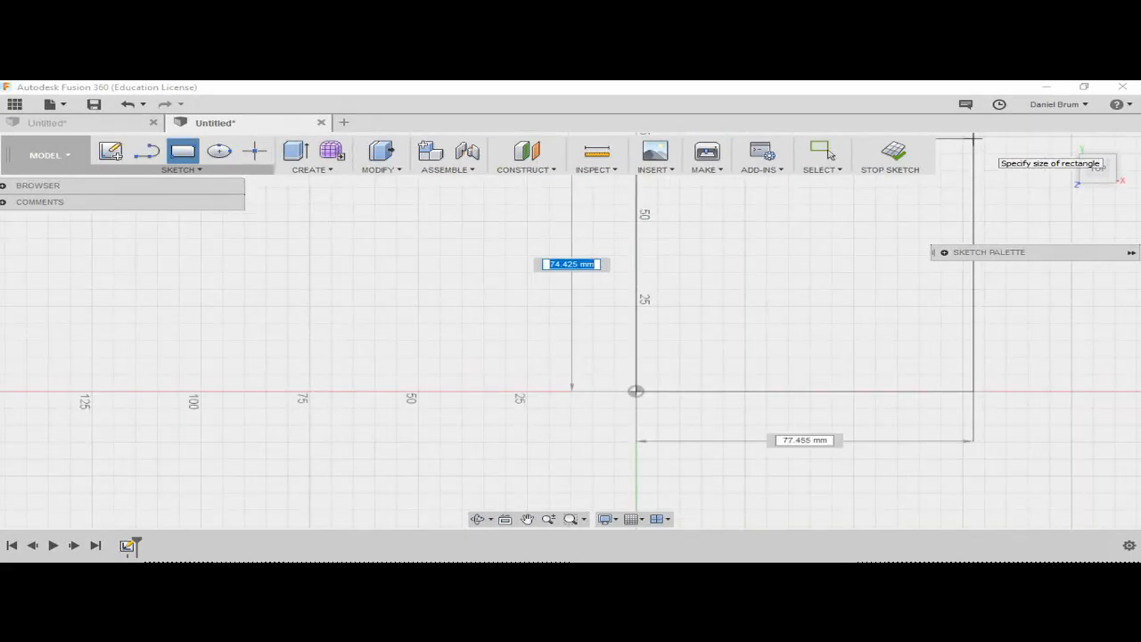
{"action": "mouse_move", "coordinate": [973, 137]}
{"action": "middle_mouse_down"}
{"action": "mouse_move", "coordinate": [935, 237]}
{"action": "mouse_move", "coordinate": [879, 281]}
{"action": "mouse_move", "coordinate": [899, 231]}
{"action": "middle_mouse_up"}
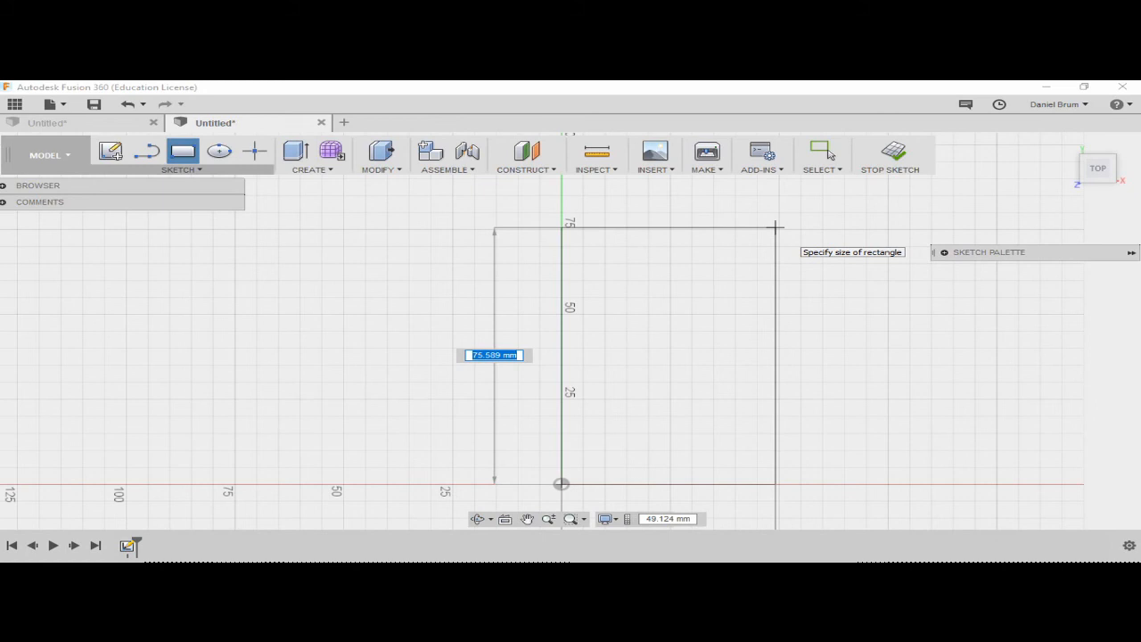
{"action": "scroll", "coordinate": [776, 228], "scroll_direction": "down", "scroll_amount": 2}
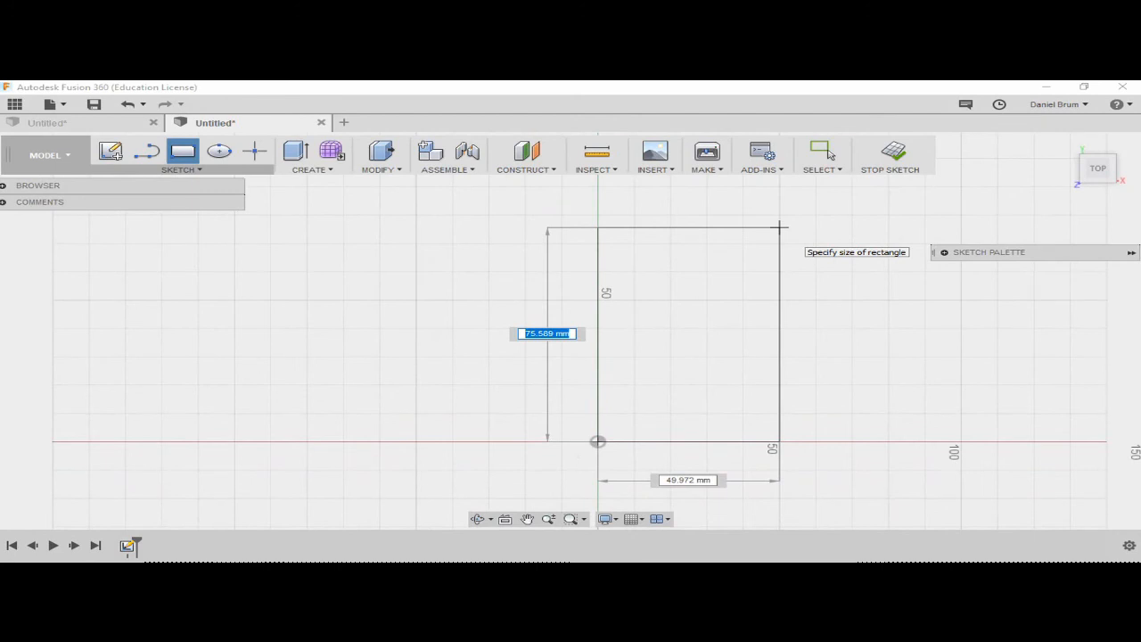
{"action": "key", "text": "Tab"}
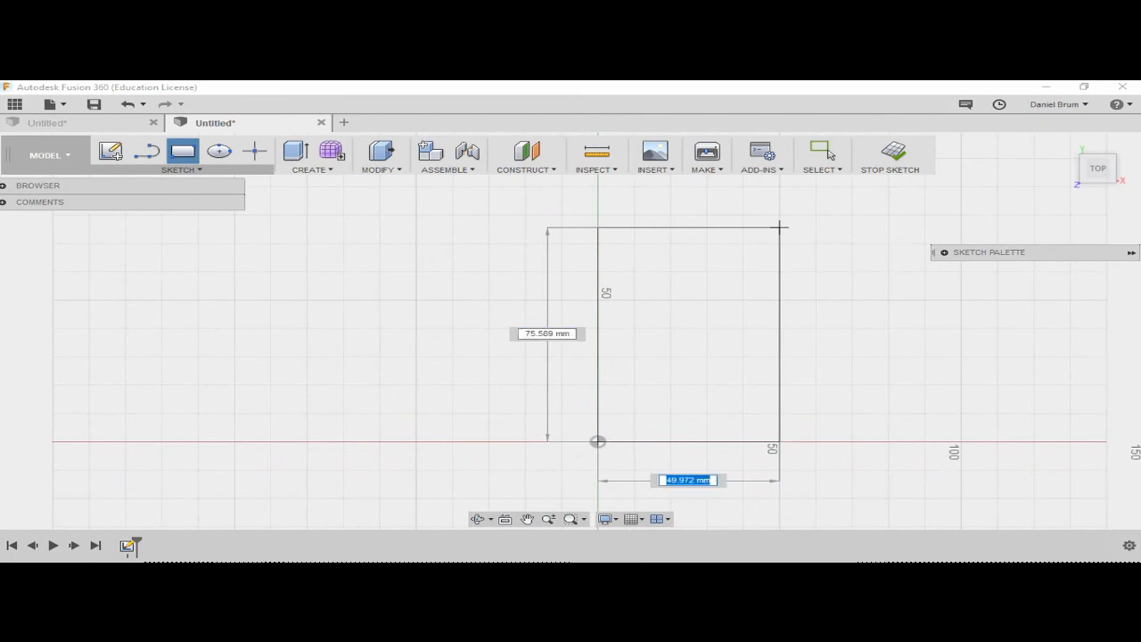
{"action": "key", "text": "Tab"}
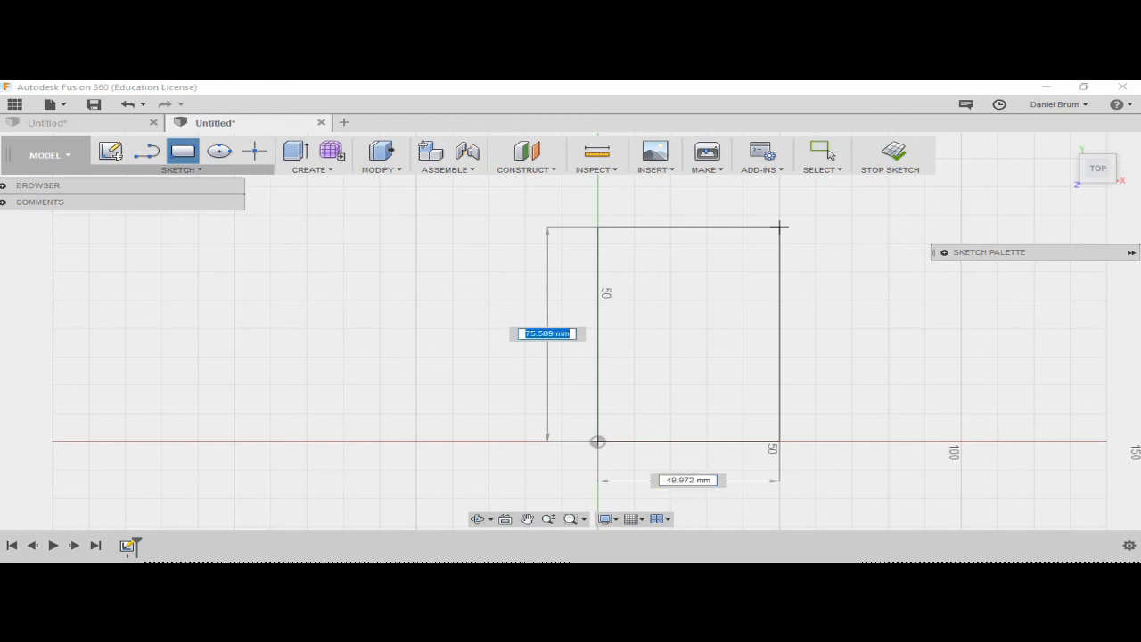
{"action": "type", "text": "55"}
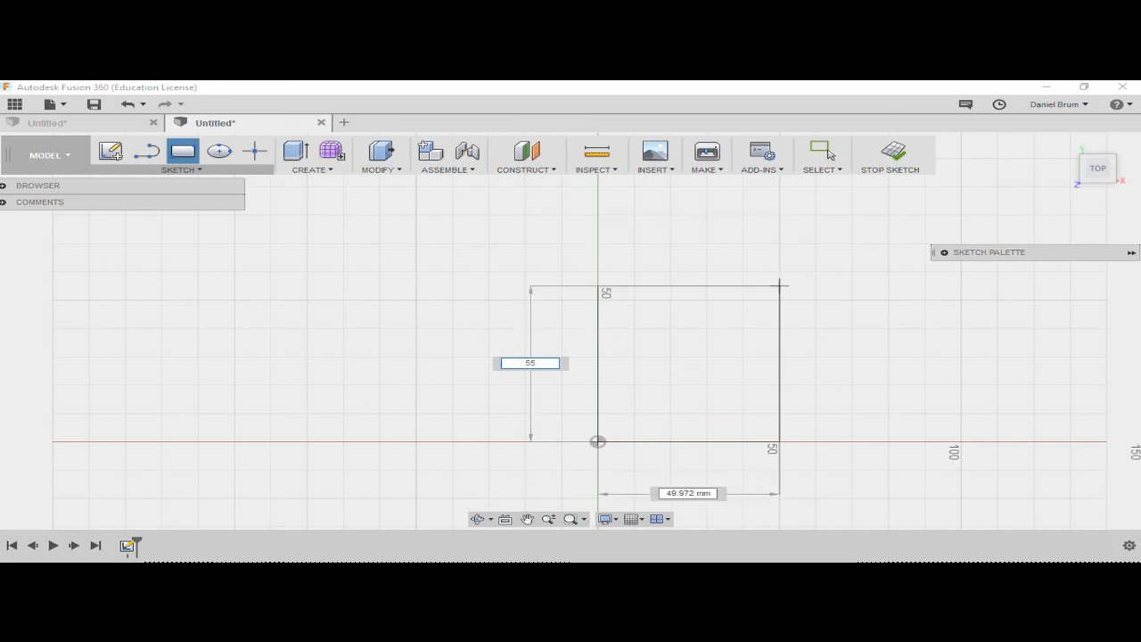
{"action": "key", "text": "Tab"}
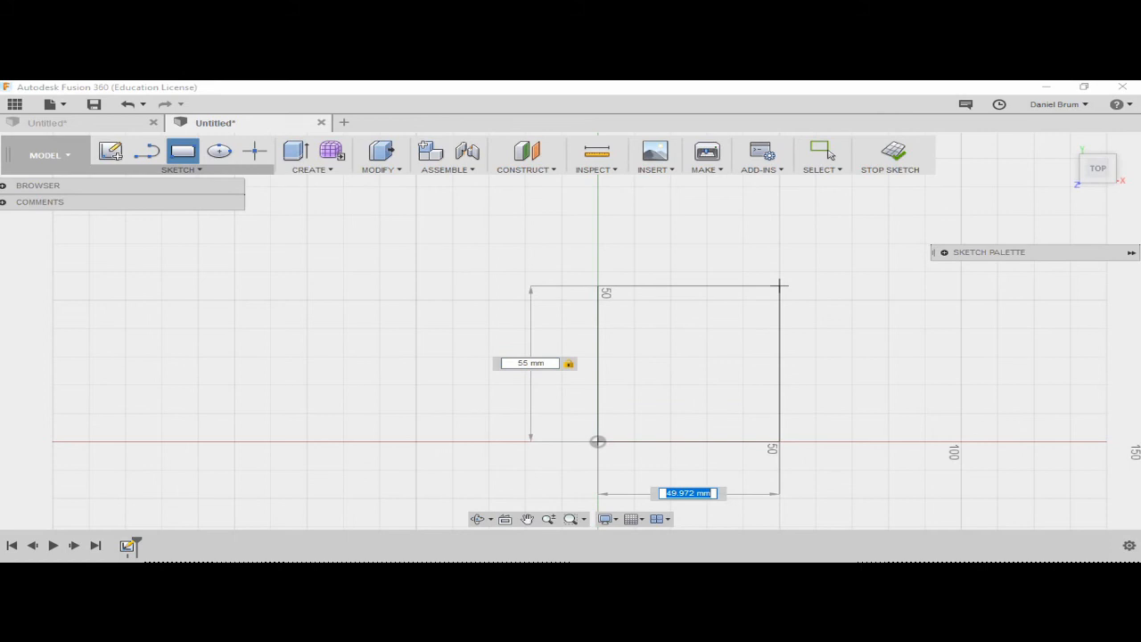
{"action": "type", "text": "44"}
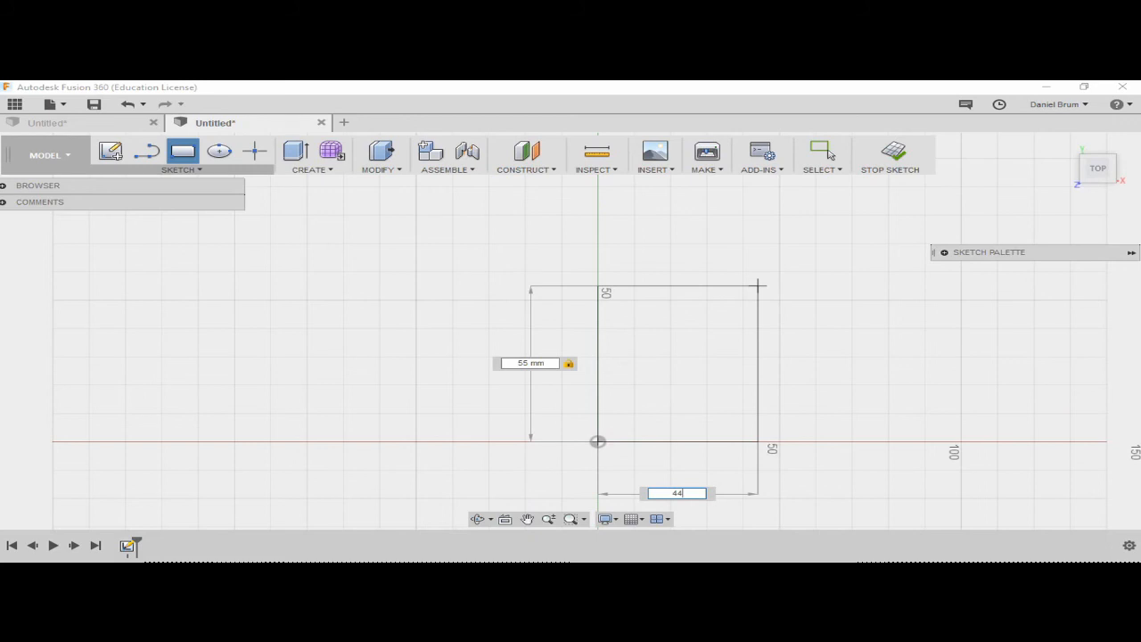
{"action": "key", "text": "Tab"}
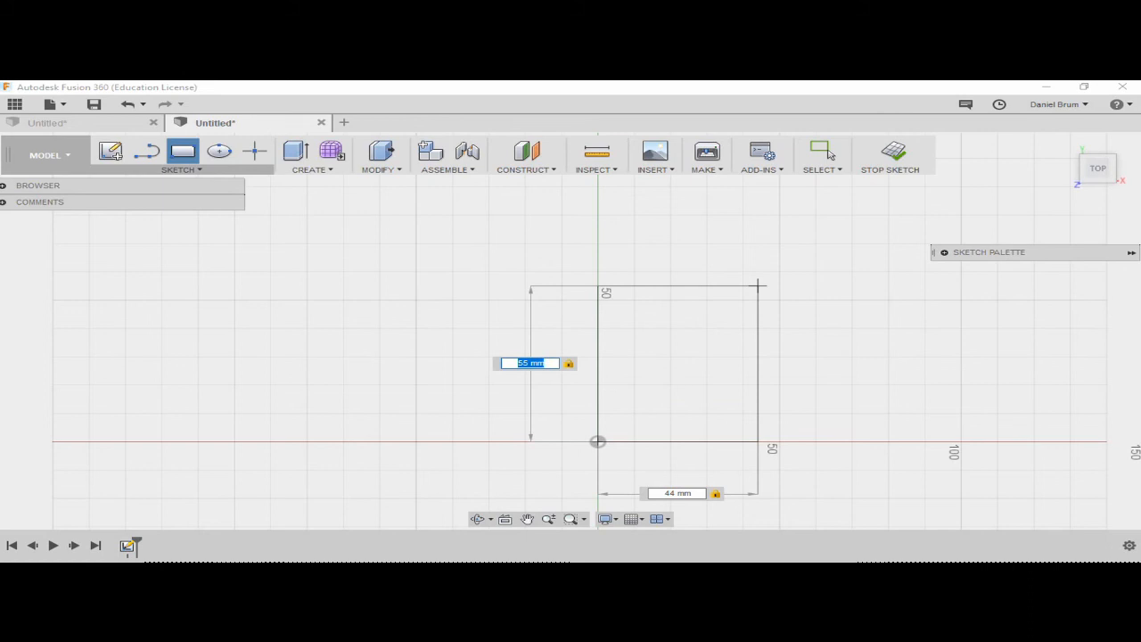
{"action": "key", "text": "Return"}
{"action": "left_click", "coordinate": [828, 151]}
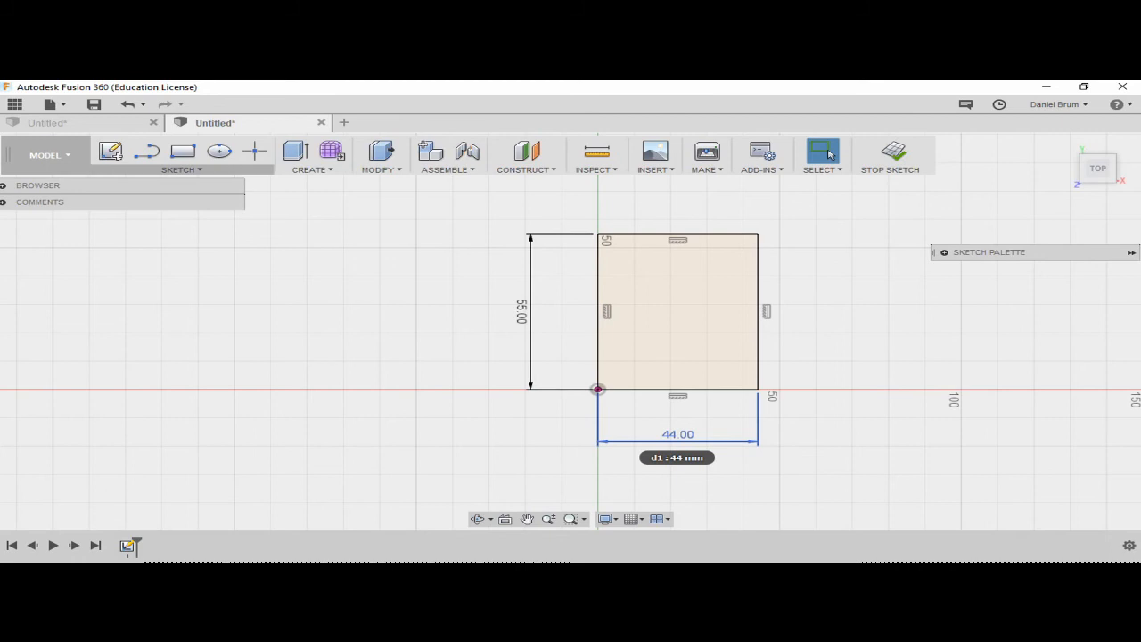
{"action": "left_click", "coordinate": [828, 153]}
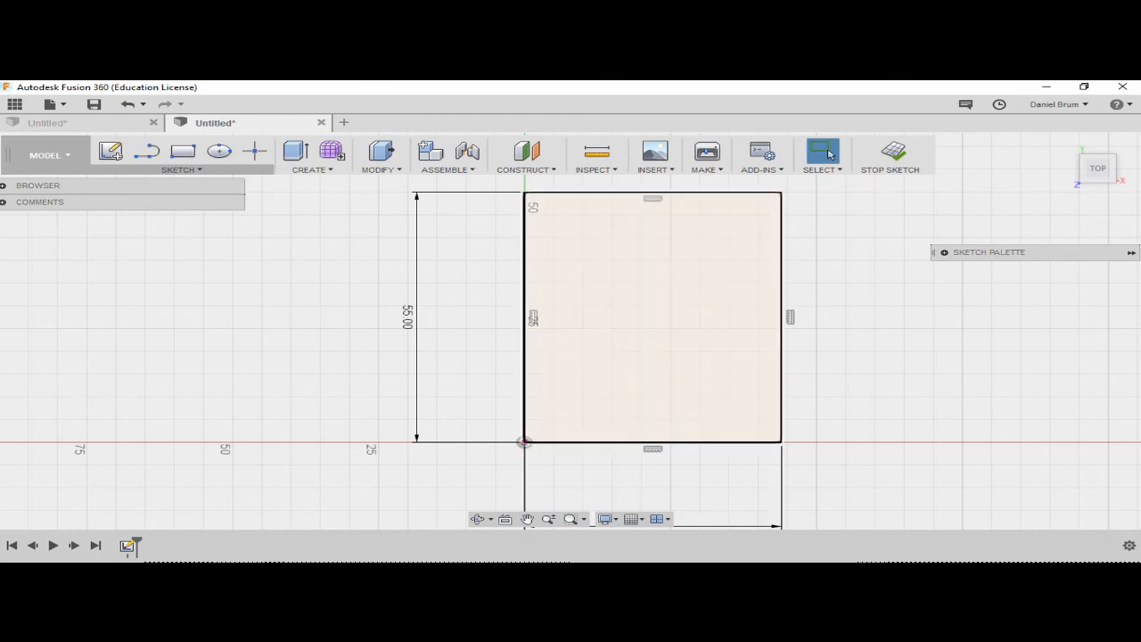
Add a driven width dimension above the rectangle between its two upper corners
{"action": "middle_click_drag", "start_coordinate": [651, 356], "coordinate": [629, 475]}
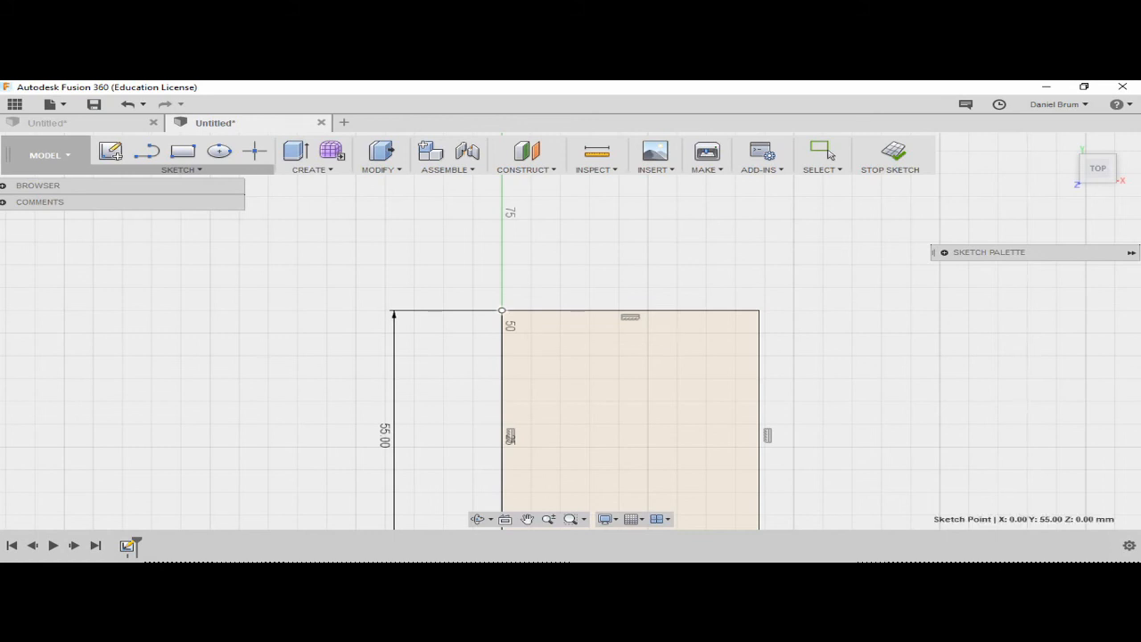
{"action": "left_click", "coordinate": [502, 310]}
{"action": "left_click", "coordinate": [759, 311]}
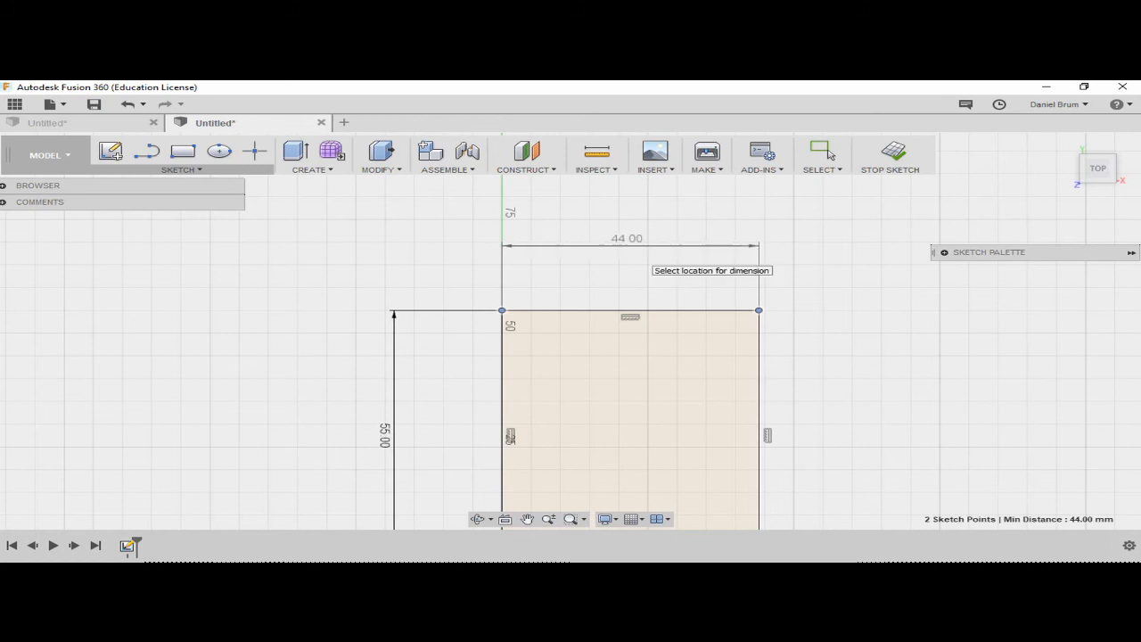
{"action": "left_click", "coordinate": [628, 244]}
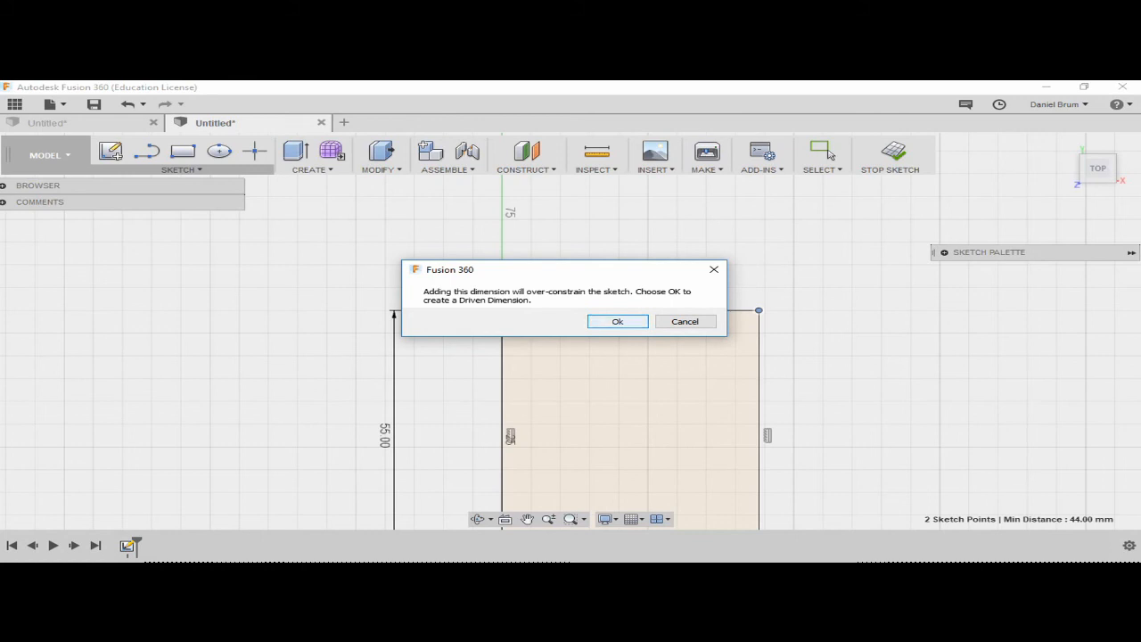
{"action": "left_click", "coordinate": [618, 322]}
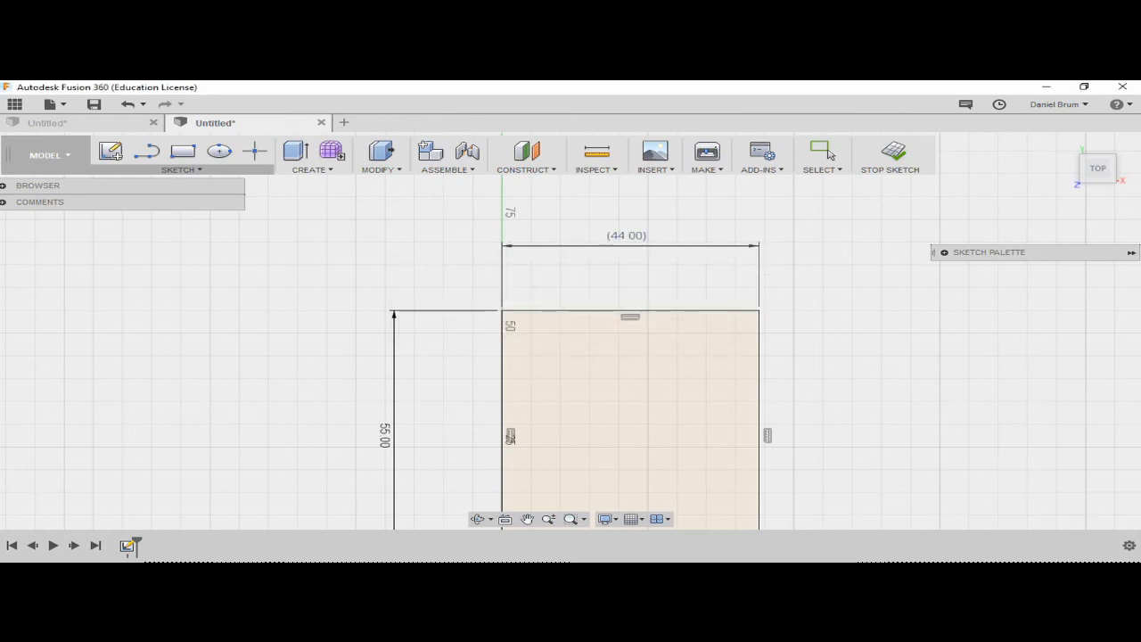
{"action": "key", "text": "ctrl+z"}
{"action": "mouse_move", "coordinate": [678, 499]}
{"action": "middle_mouse_down"}
{"action": "mouse_move", "coordinate": [678, 291]}
{"action": "mouse_move", "coordinate": [689, 260]}
{"action": "mouse_move", "coordinate": [662, 474]}
{"action": "middle_mouse_up"}
{"action": "scroll", "coordinate": [634, 270], "scroll_direction": "up", "scroll_amount": 2}
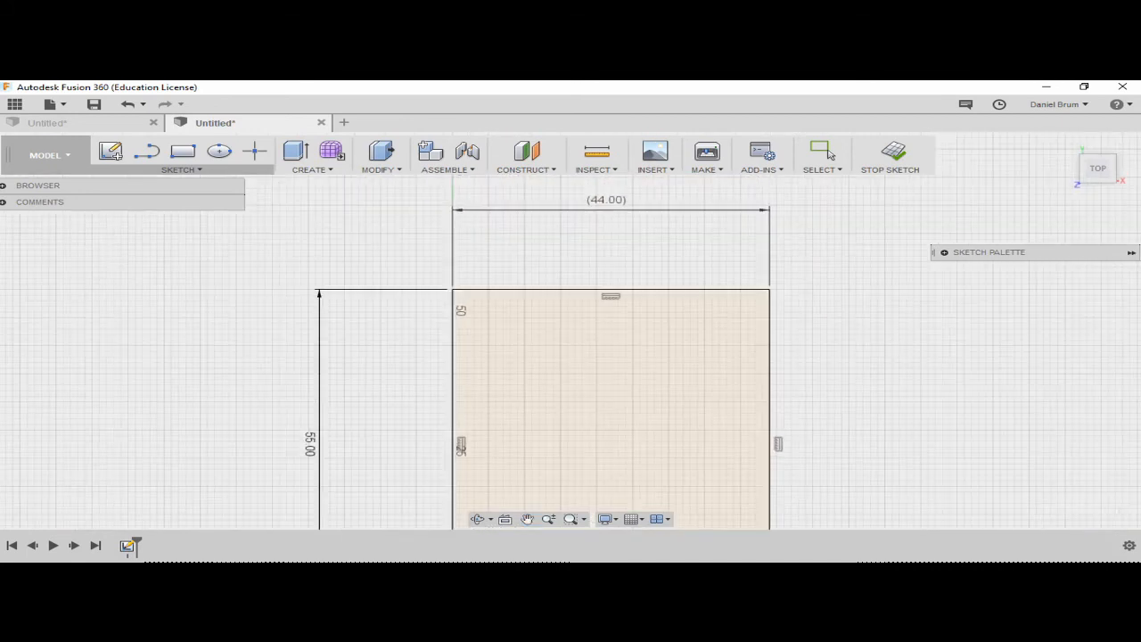
{"action": "scroll", "coordinate": [628, 235], "scroll_direction": "down", "scroll_amount": 4}
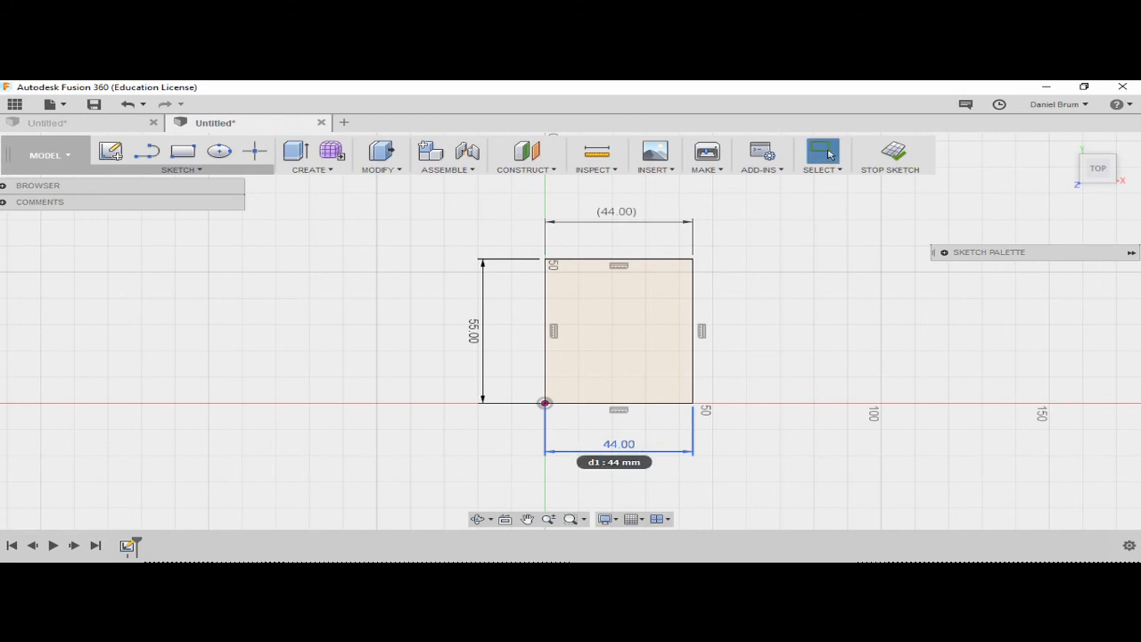
Set the width dimension below the rectangle to 35 mm
{"action": "double_click", "coordinate": [619, 444]}
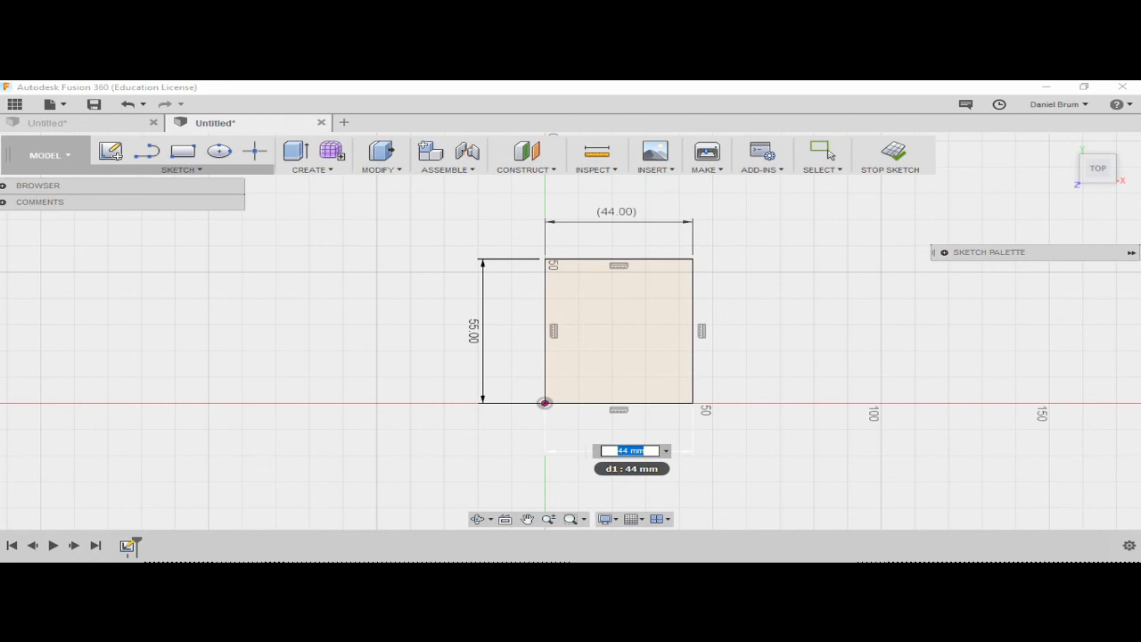
{"action": "type", "text": "35"}
{"action": "key", "text": "Return"}
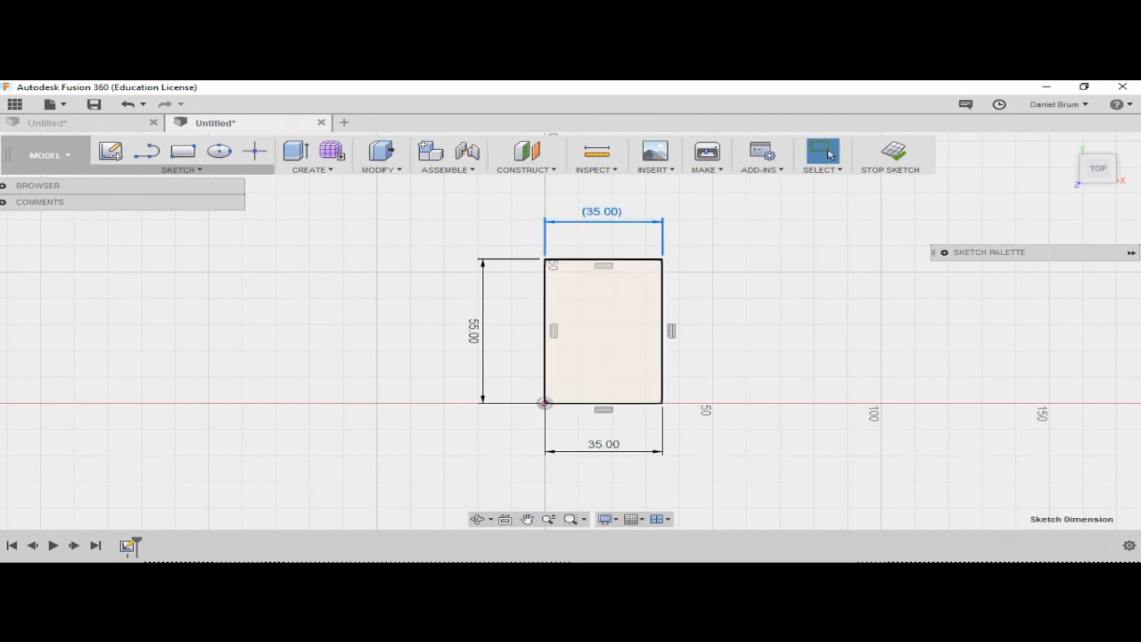
Set the width dimension below the rectangle to 44 mm and delete the driven width dimension above it
{"action": "double_click", "coordinate": [604, 444]}
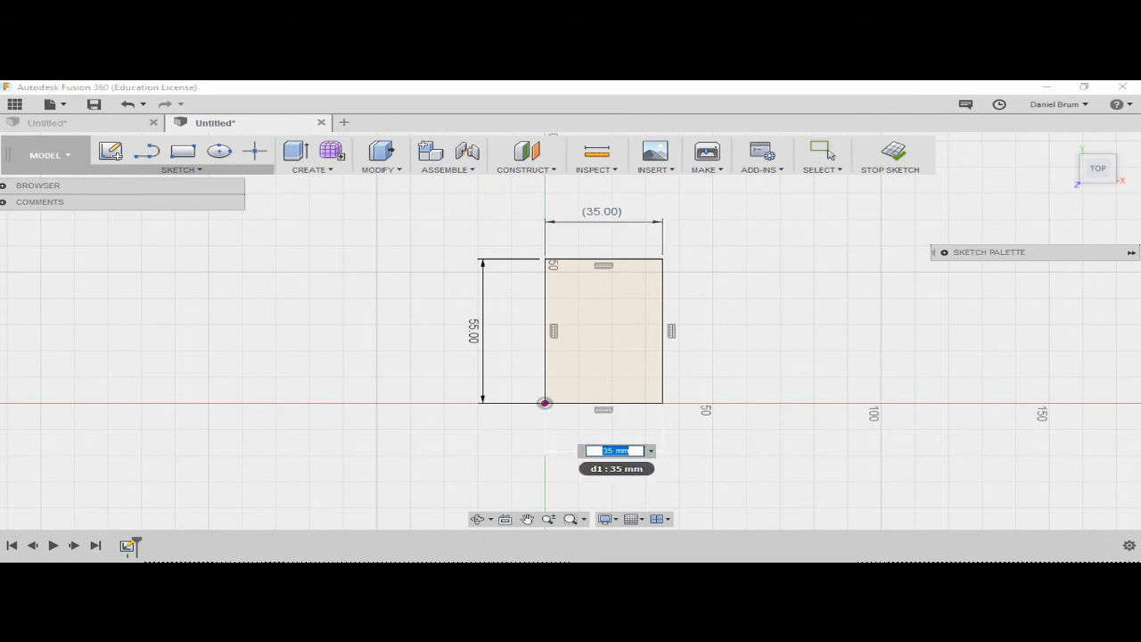
{"action": "type", "text": "44"}
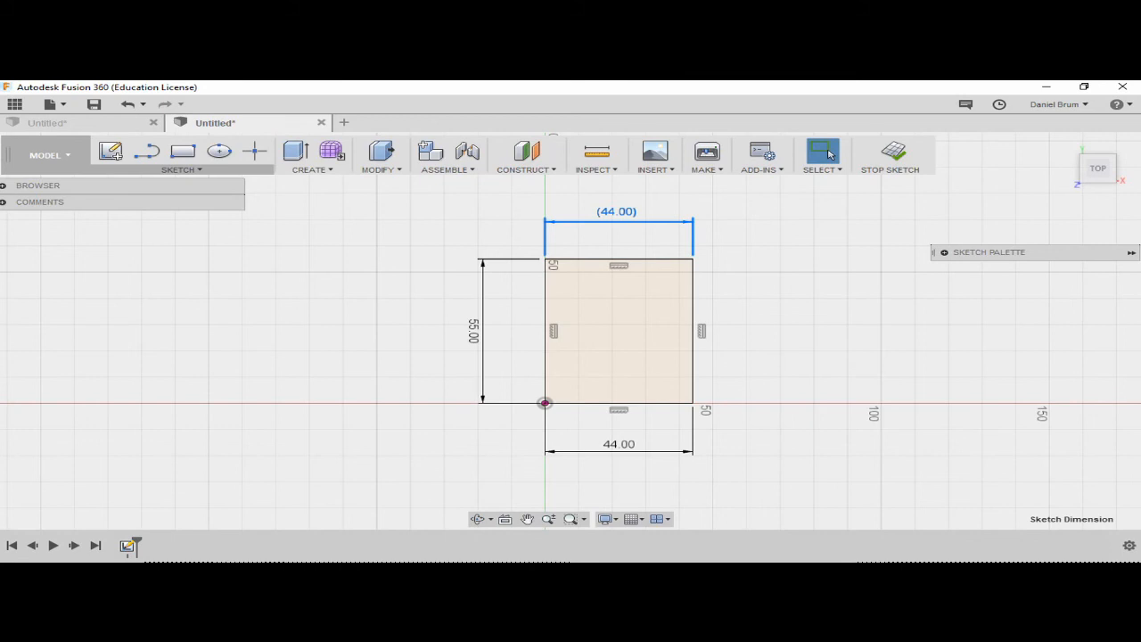
{"action": "left_click", "coordinate": [828, 154]}
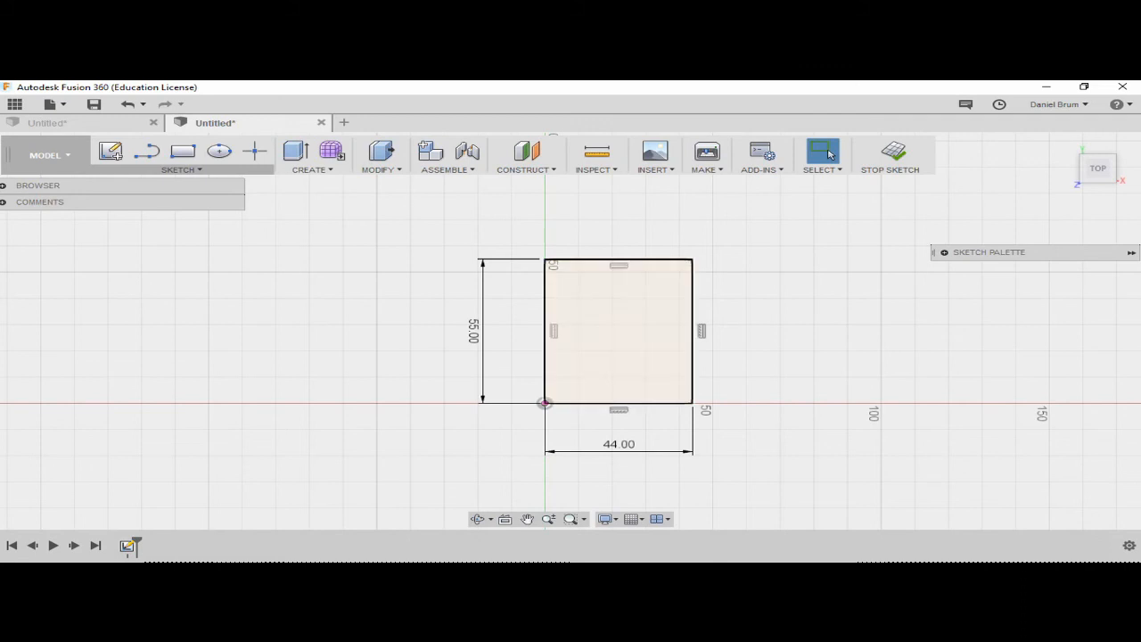
Start a 2-point rectangle with its first corner on the large rectangle's right edge, just below the upper-right corner
{"action": "scroll", "coordinate": [644, 309], "scroll_direction": "down", "scroll_amount": 3}
{"action": "scroll", "coordinate": [647, 308], "scroll_direction": "up", "scroll_amount": 3}
{"action": "scroll", "coordinate": [647, 303], "scroll_direction": "up", "scroll_amount": 5}
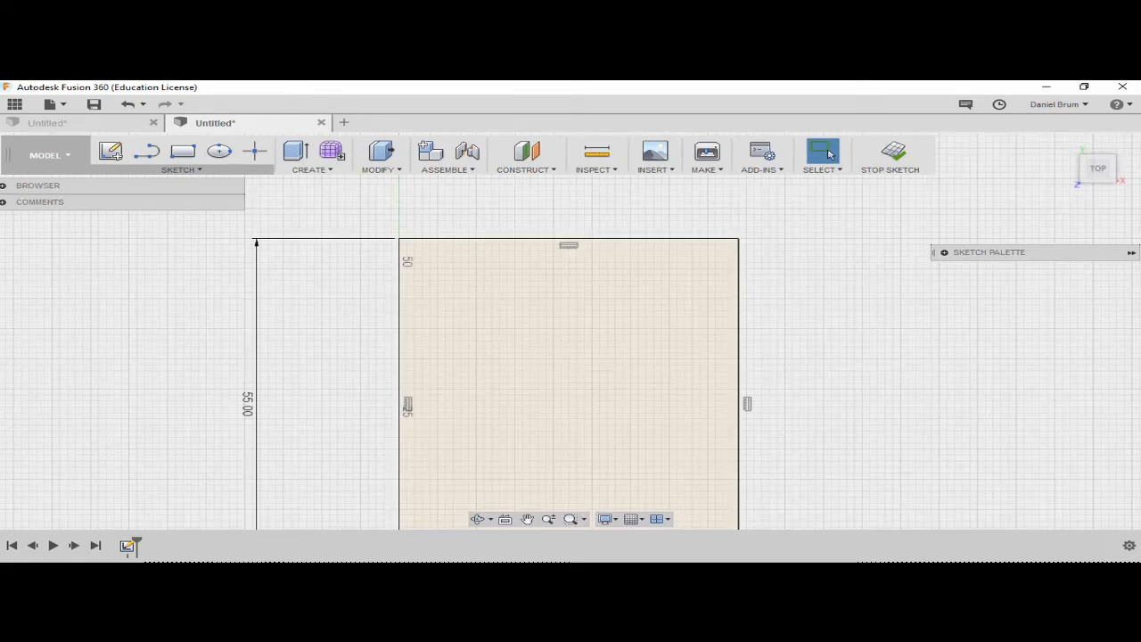
{"action": "key", "text": "r"}
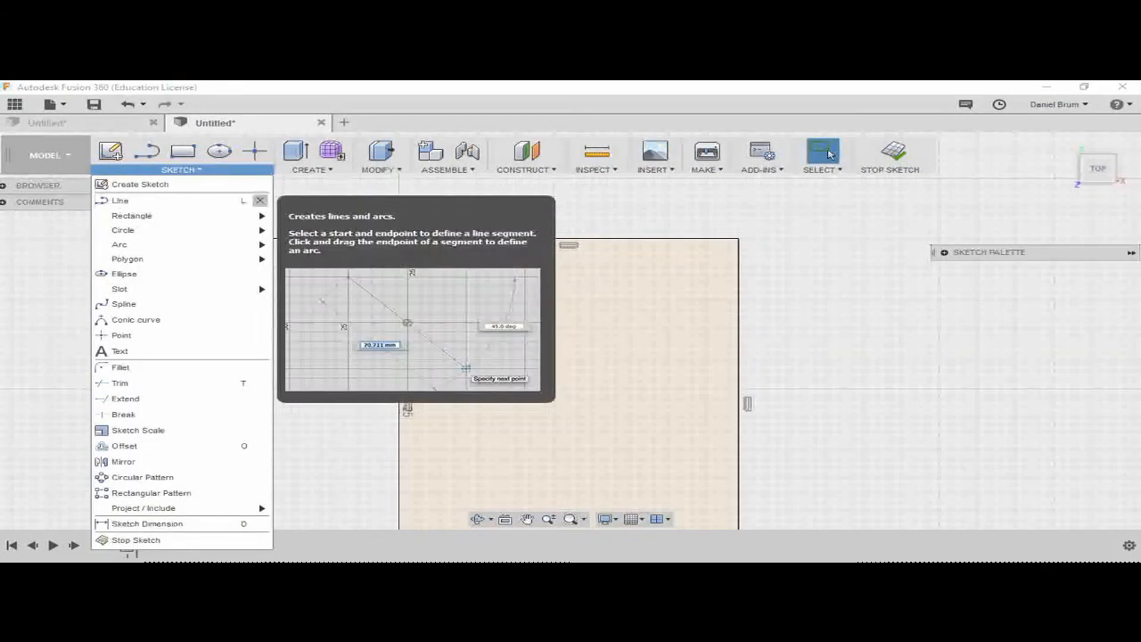
{"action": "mouse_move", "coordinate": [134, 216]}
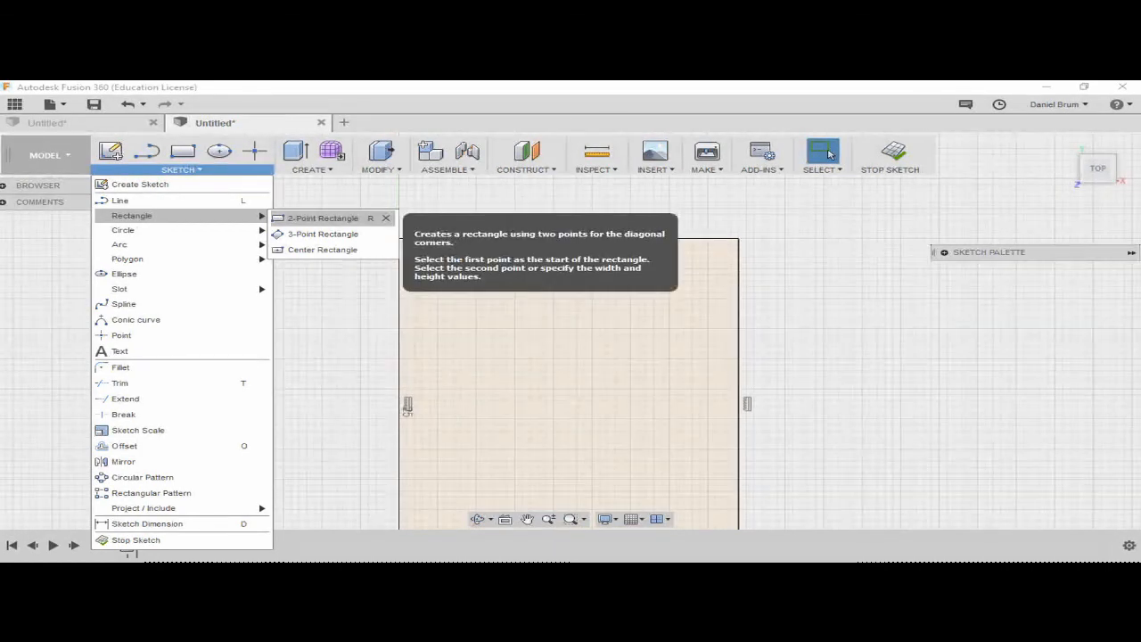
{"action": "key", "text": "r"}
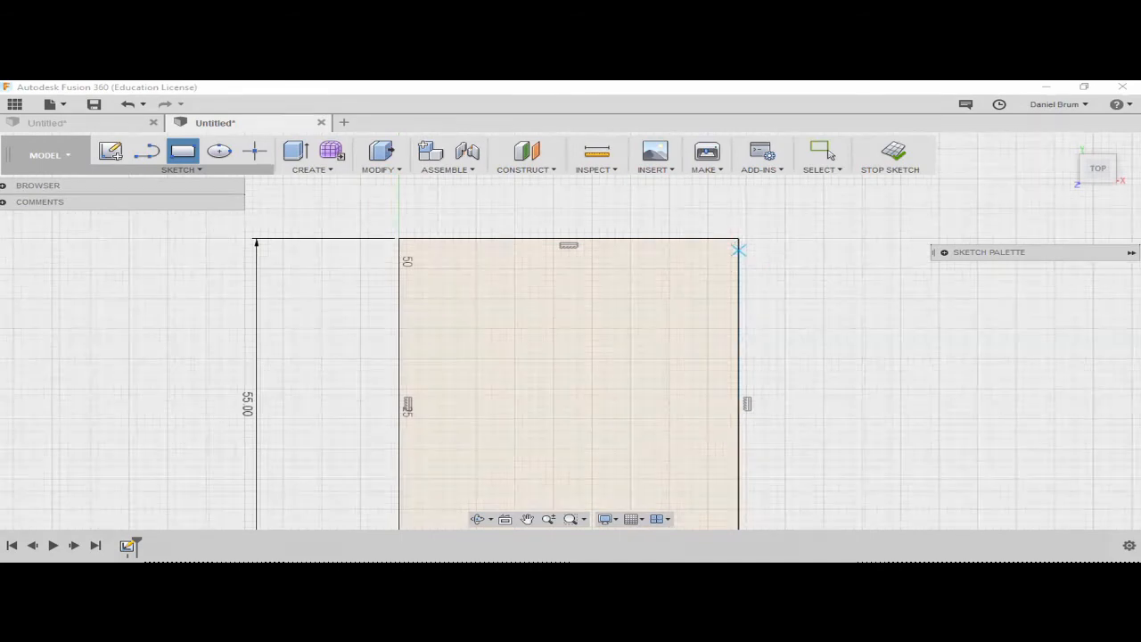
{"action": "scroll", "coordinate": [739, 250], "scroll_direction": "down", "scroll_amount": 1}
{"action": "scroll", "coordinate": [739, 251], "scroll_direction": "up", "scroll_amount": 3}
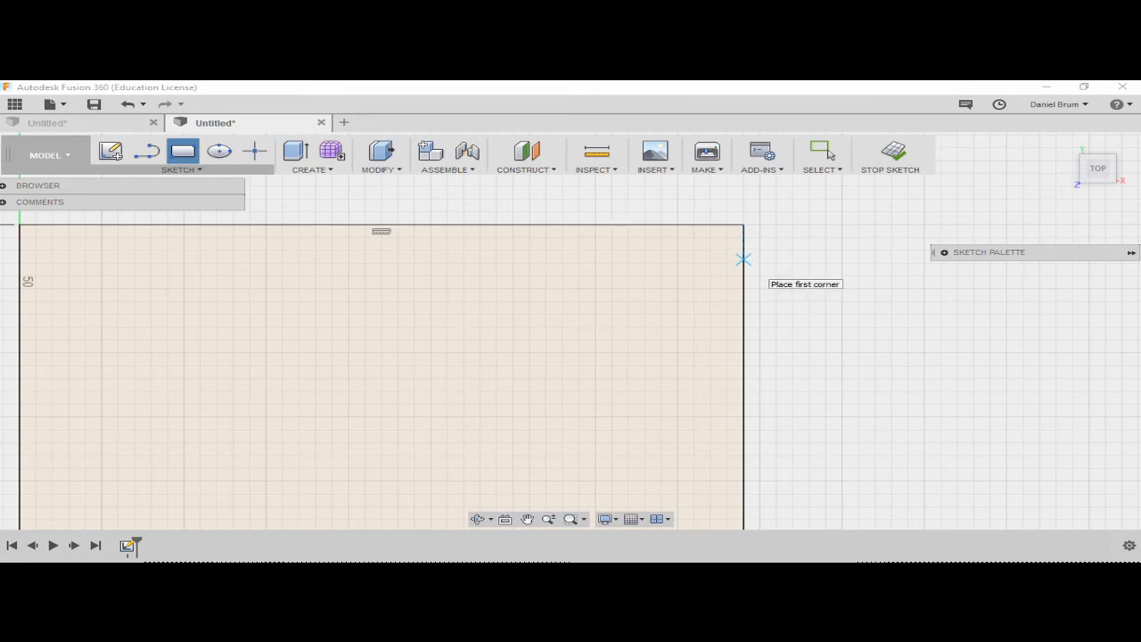
{"action": "left_click", "coordinate": [744, 260]}
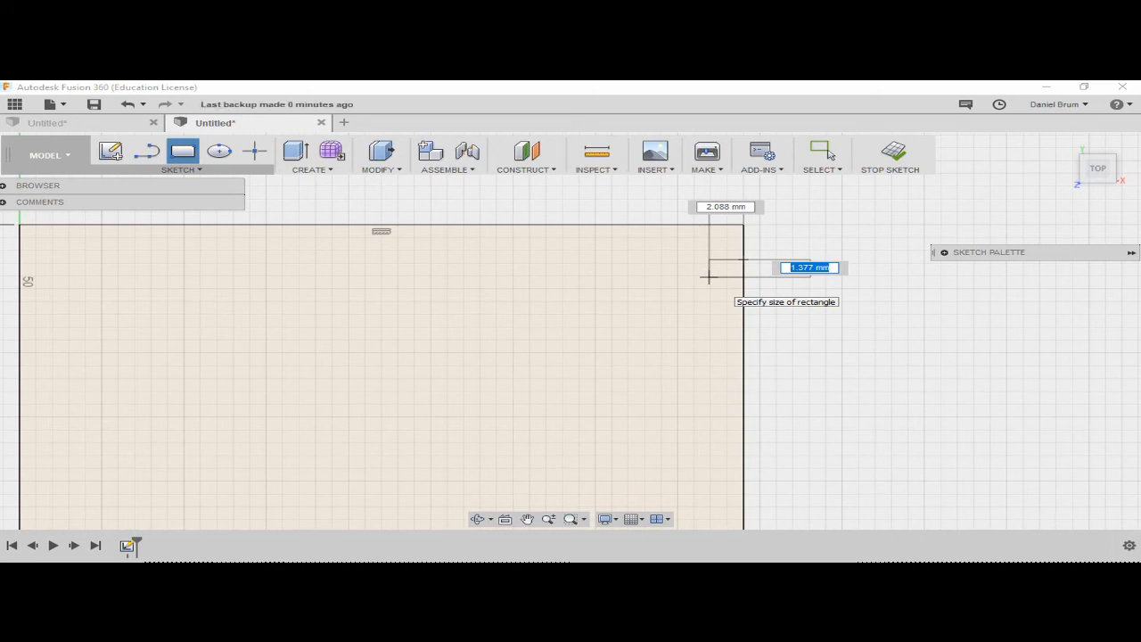
Complete the small rectangle inward from the edge with a height of 0.80 mm and a width of 1.5 mm, and leave the command
{"action": "type", "text": "0.80"}
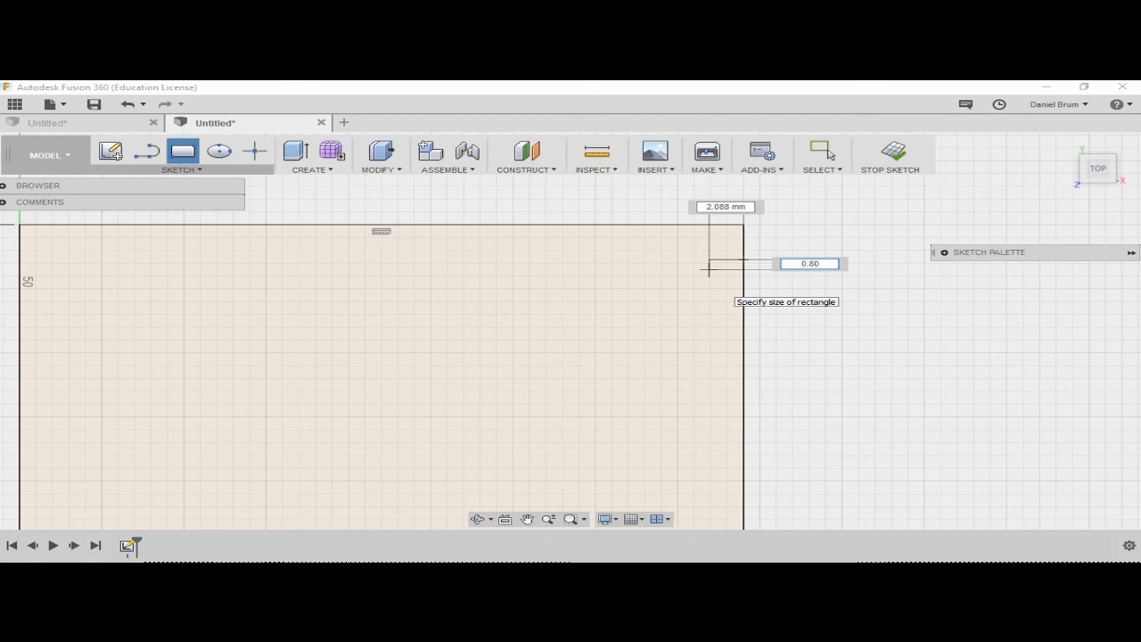
{"action": "key", "text": "Tab"}
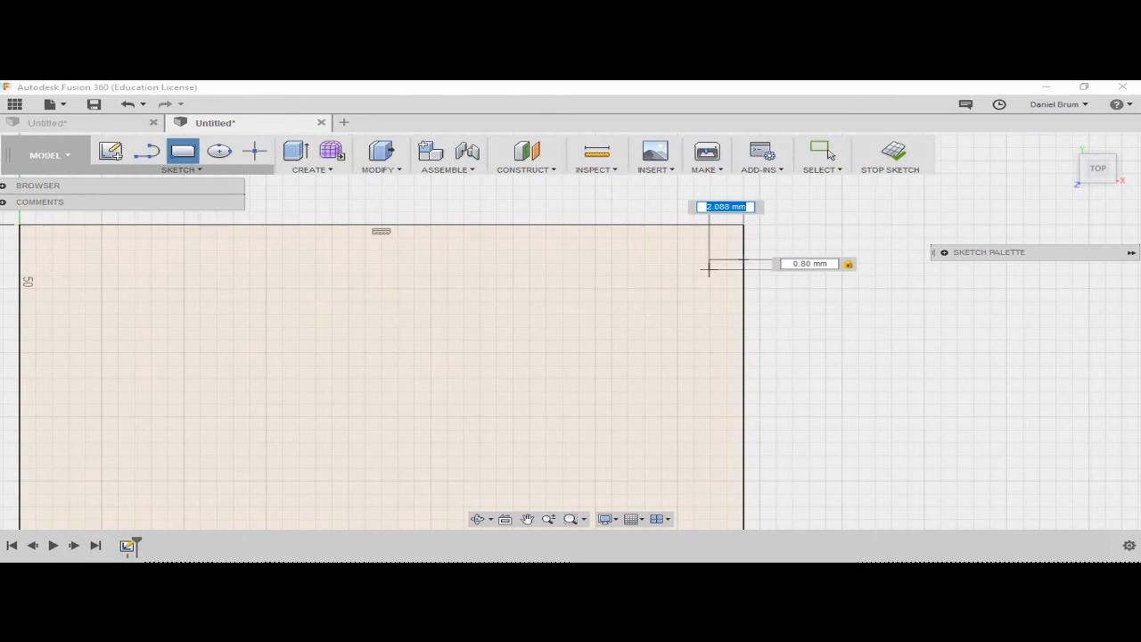
{"action": "type", "text": "1"}
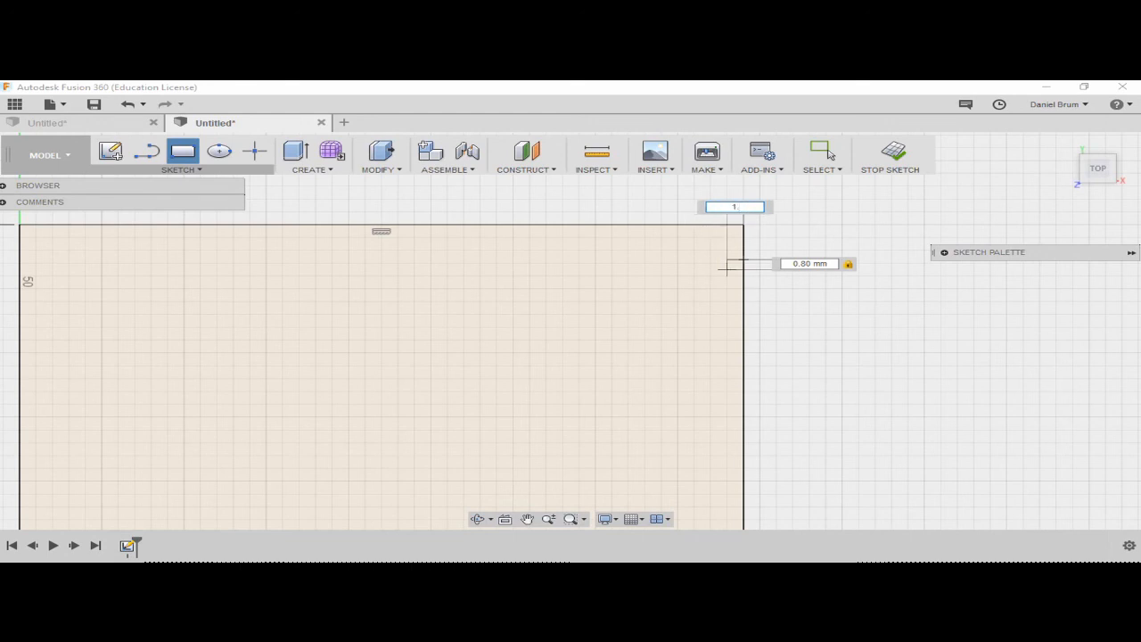
{"action": "key", "text": "BackSpace"}
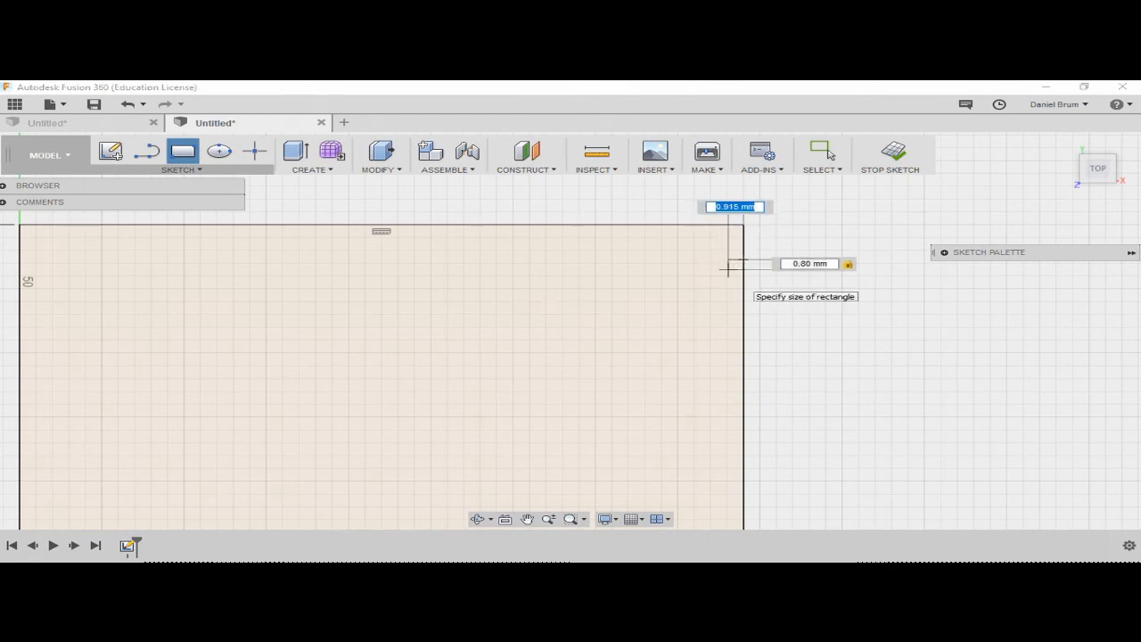
{"action": "type", "text": "1.5"}
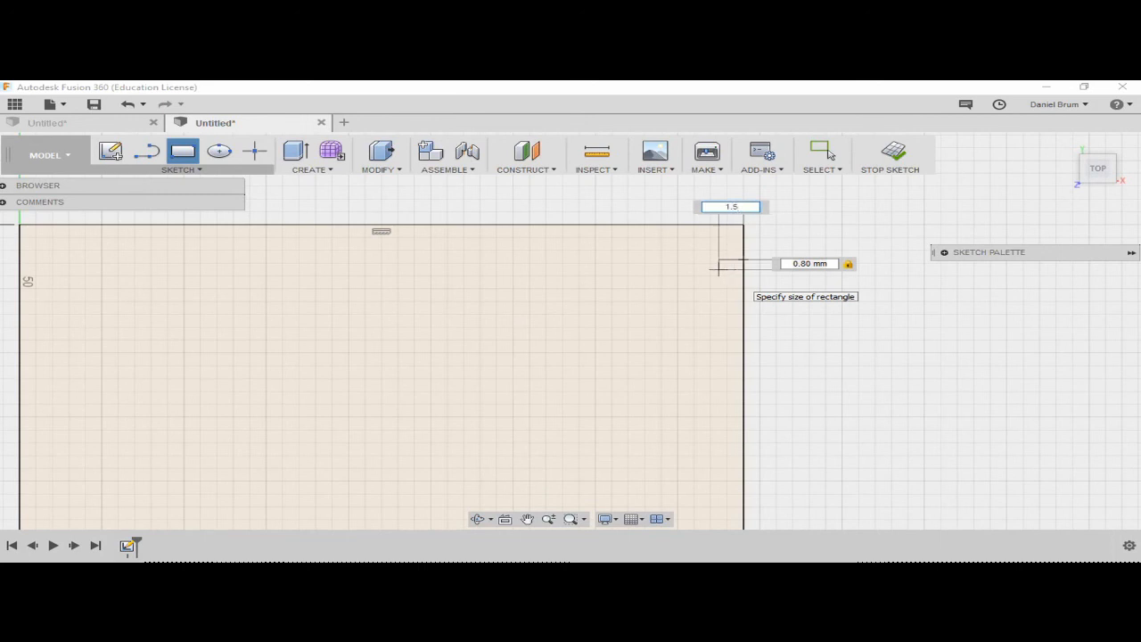
{"action": "key", "text": "Tab"}
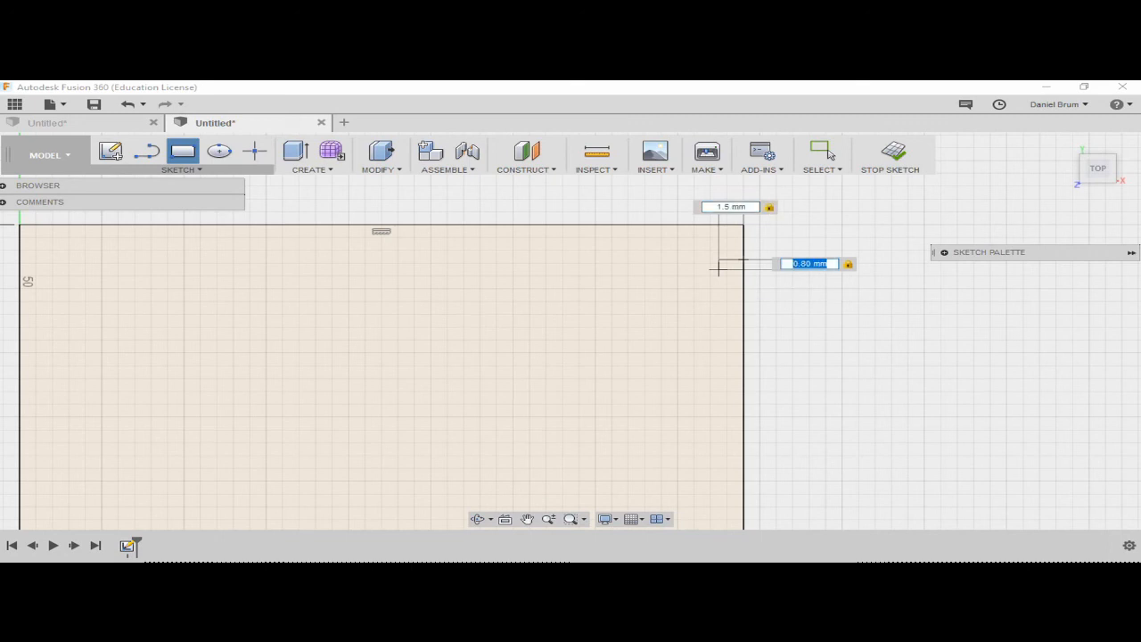
{"action": "key", "text": "Return"}
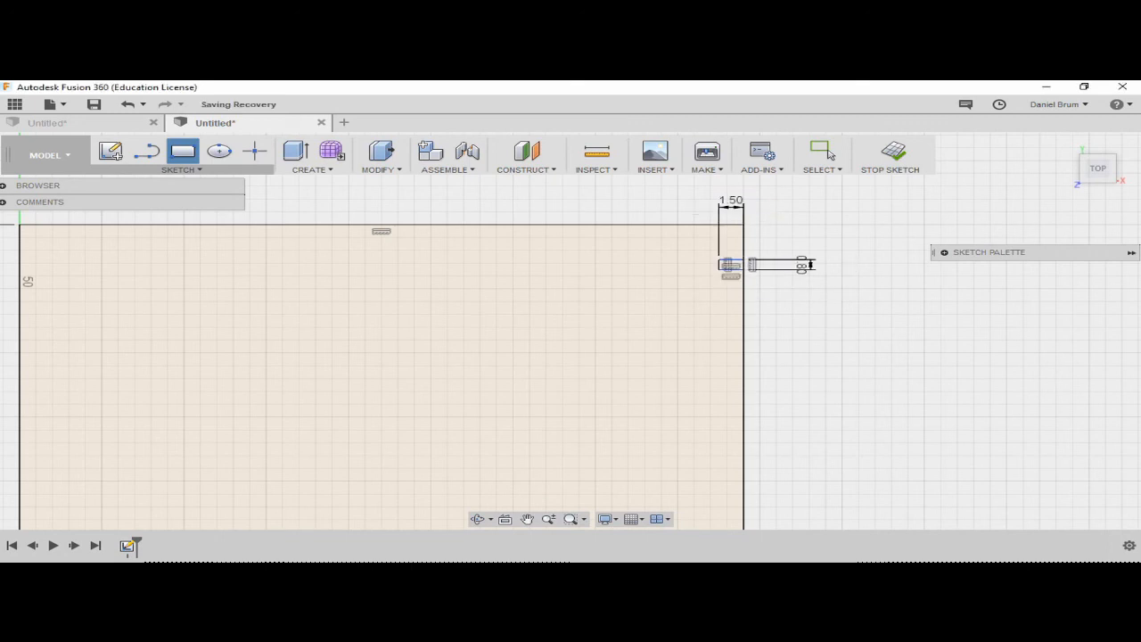
{"action": "key", "text": "Escape"}
Start a Rectangular Pattern and select all curves and corner points of the small rectangle as its objects
{"action": "scroll", "coordinate": [752, 247], "scroll_direction": "down", "scroll_amount": 3}
{"action": "scroll", "coordinate": [753, 247], "scroll_direction": "up", "scroll_amount": 5}
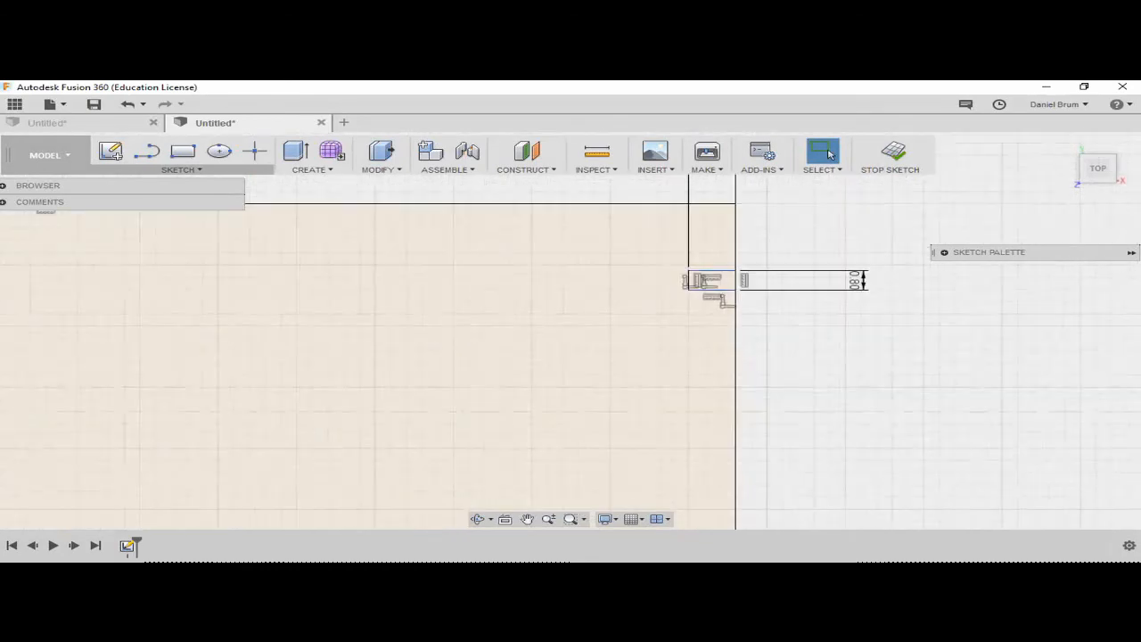
{"action": "scroll", "coordinate": [863, 281], "scroll_direction": "up", "scroll_amount": 5}
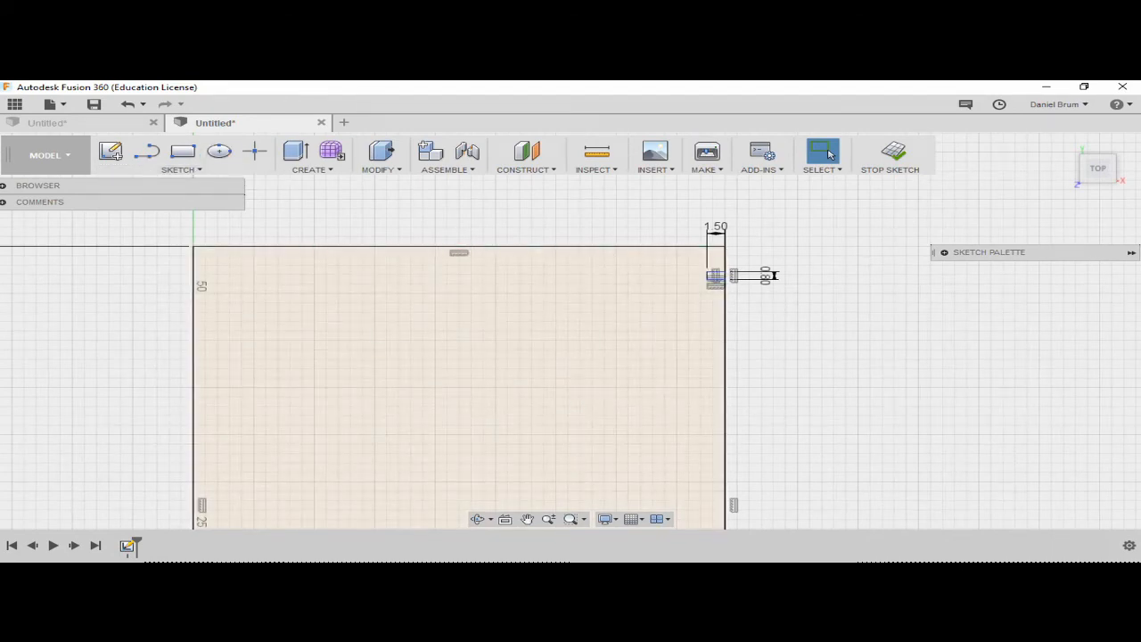
{"action": "left_click", "coordinate": [181, 169]}
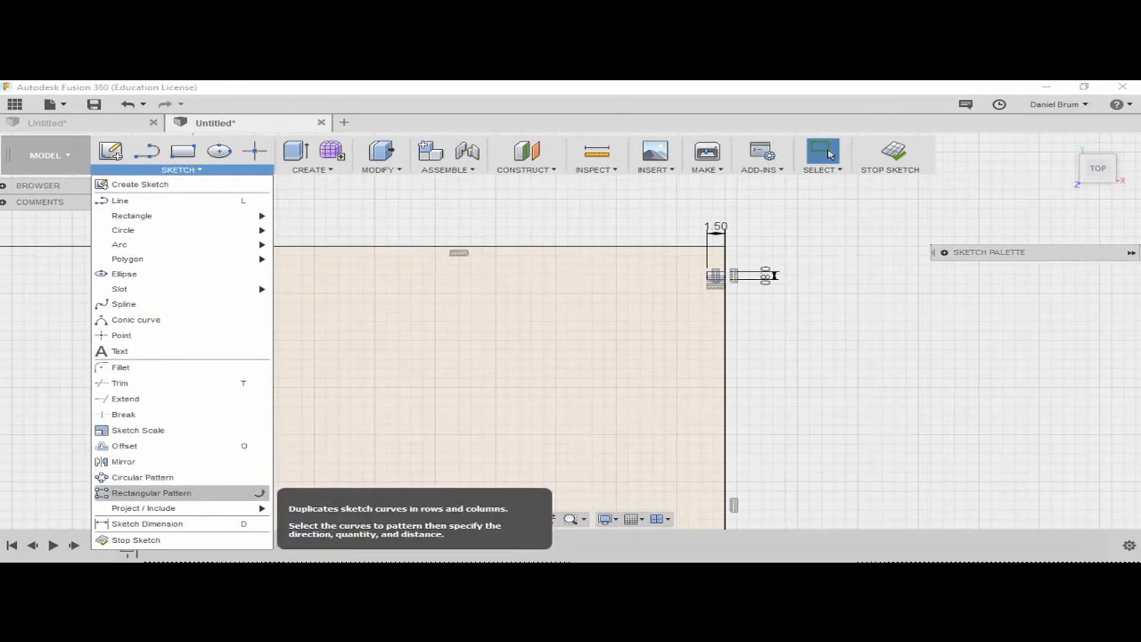
{"action": "left_click", "coordinate": [151, 493]}
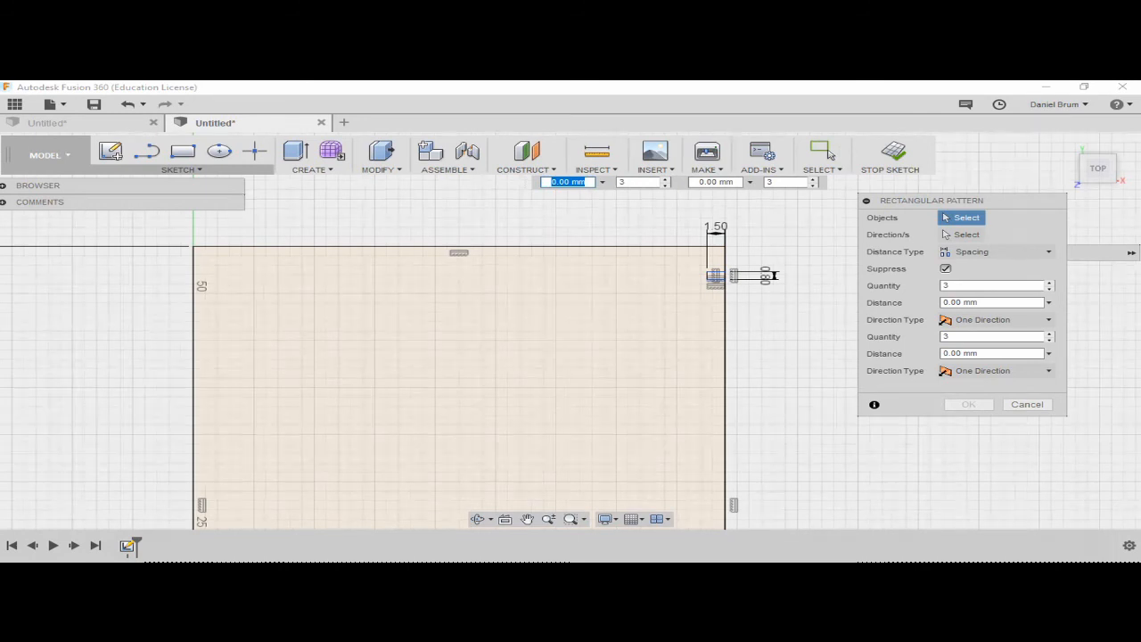
{"action": "mouse_move", "coordinate": [774, 275]}
{"action": "middle_mouse_down"}
{"action": "mouse_move", "coordinate": [835, 223]}
{"action": "mouse_move", "coordinate": [671, 229]}
{"action": "middle_mouse_up"}
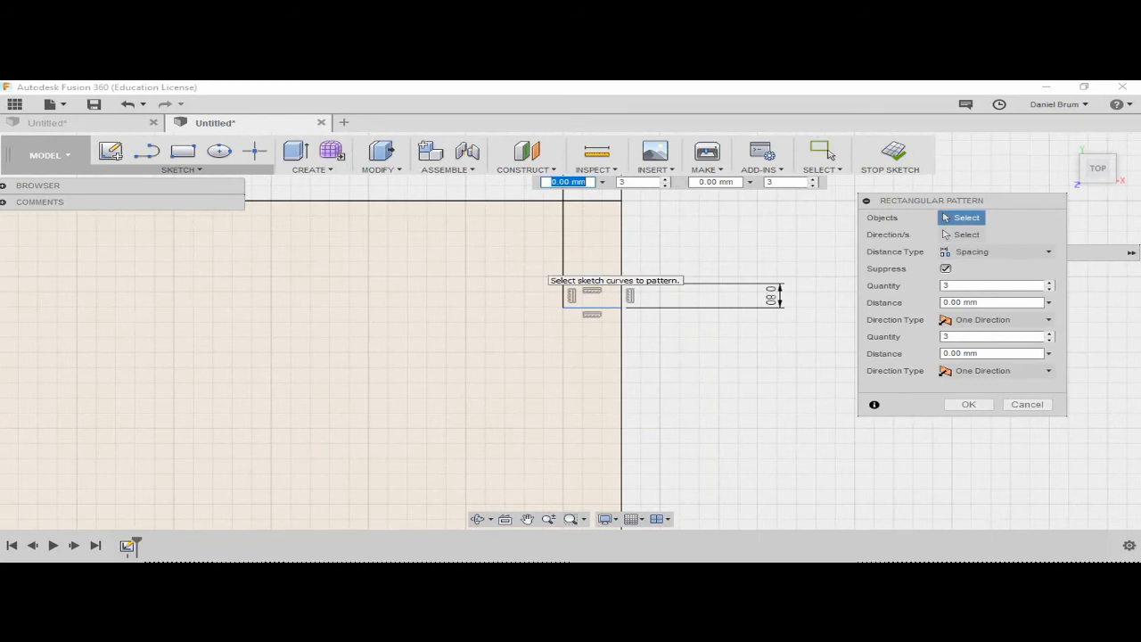
{"action": "mouse_move", "coordinate": [534, 264]}
{"action": "left_mouse_down"}
{"action": "mouse_move", "coordinate": [584, 309]}
{"action": "mouse_move", "coordinate": [626, 326]}
{"action": "left_mouse_up"}
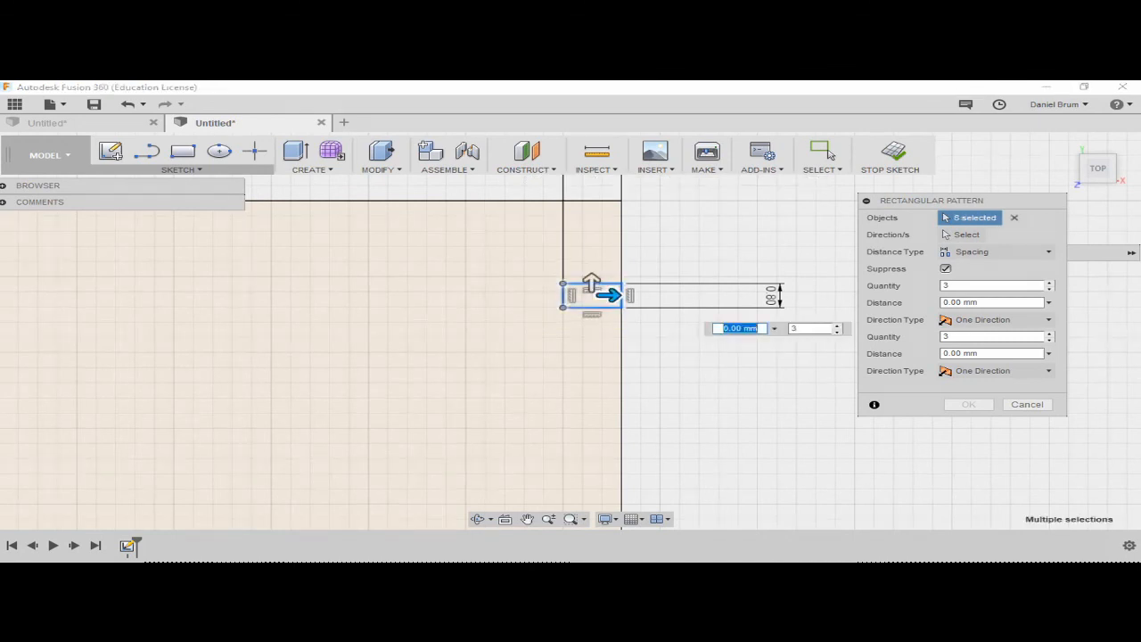
{"action": "key", "text": "Tab"}
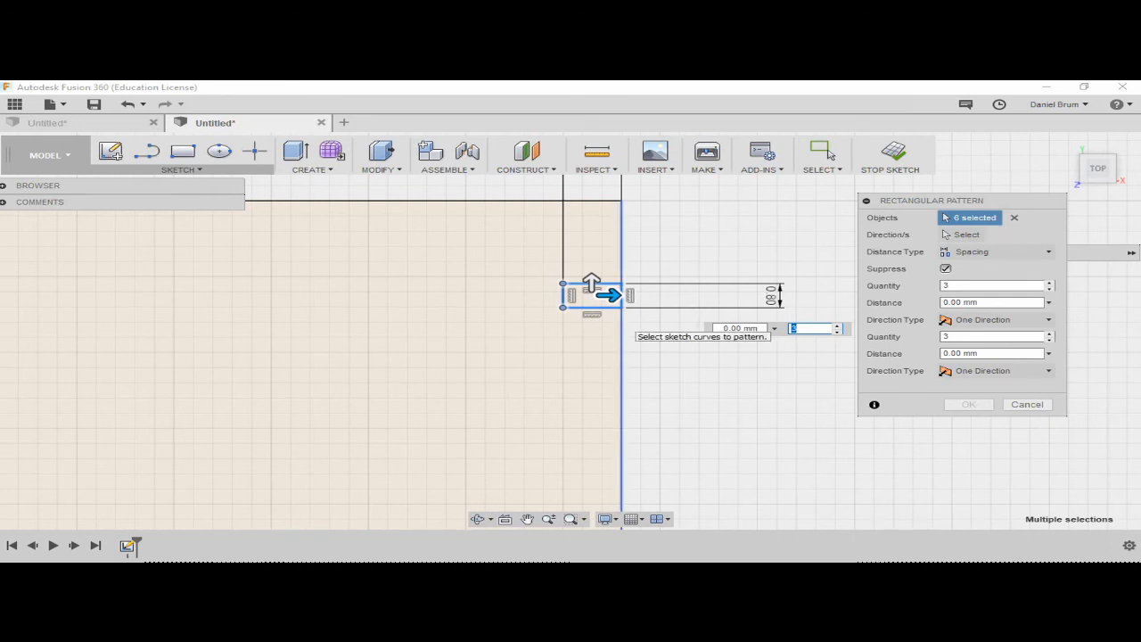
{"action": "left_click", "coordinate": [621, 326]}
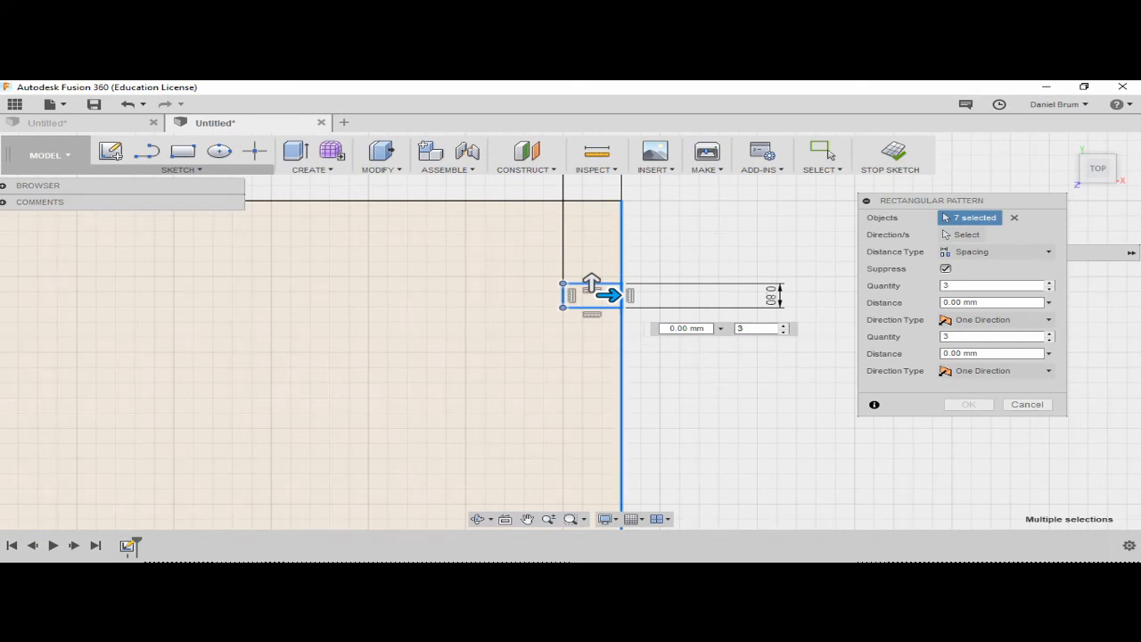
{"action": "left_click", "coordinate": [758, 328]}
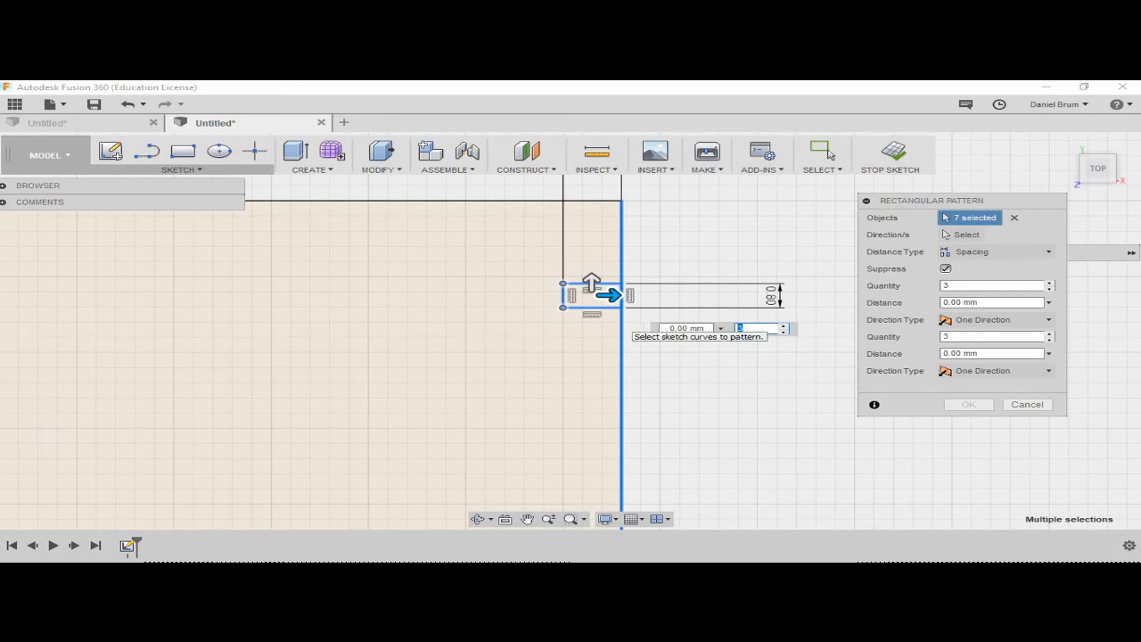
{"action": "left_click", "coordinate": [621, 321]}
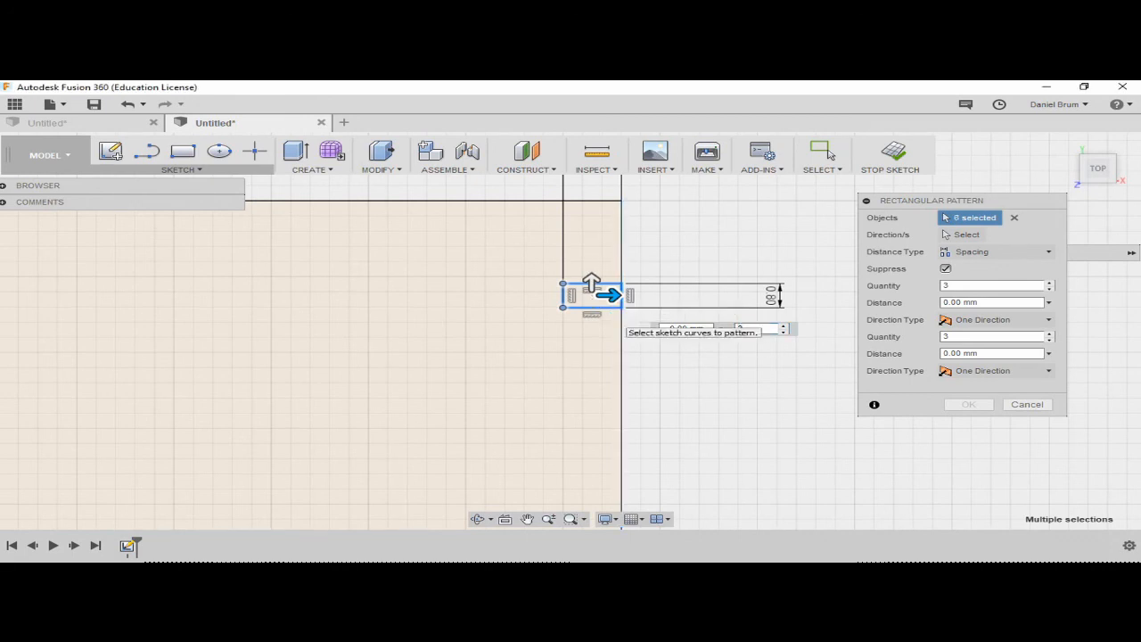
{"action": "key", "text": "Tab"}
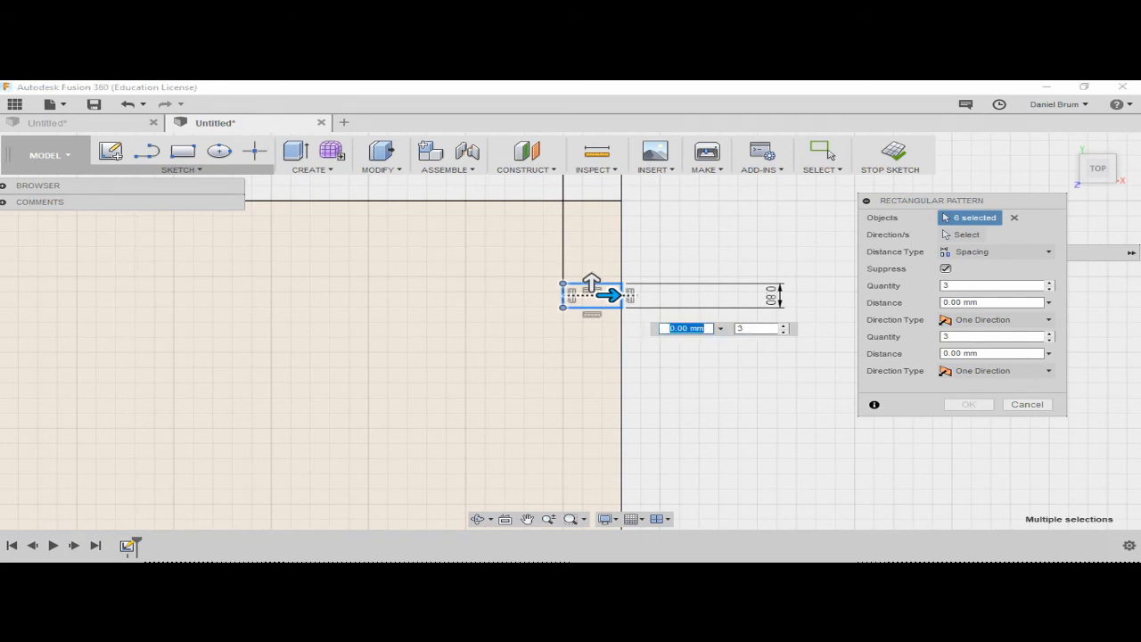
{"action": "key", "text": "Tab"}
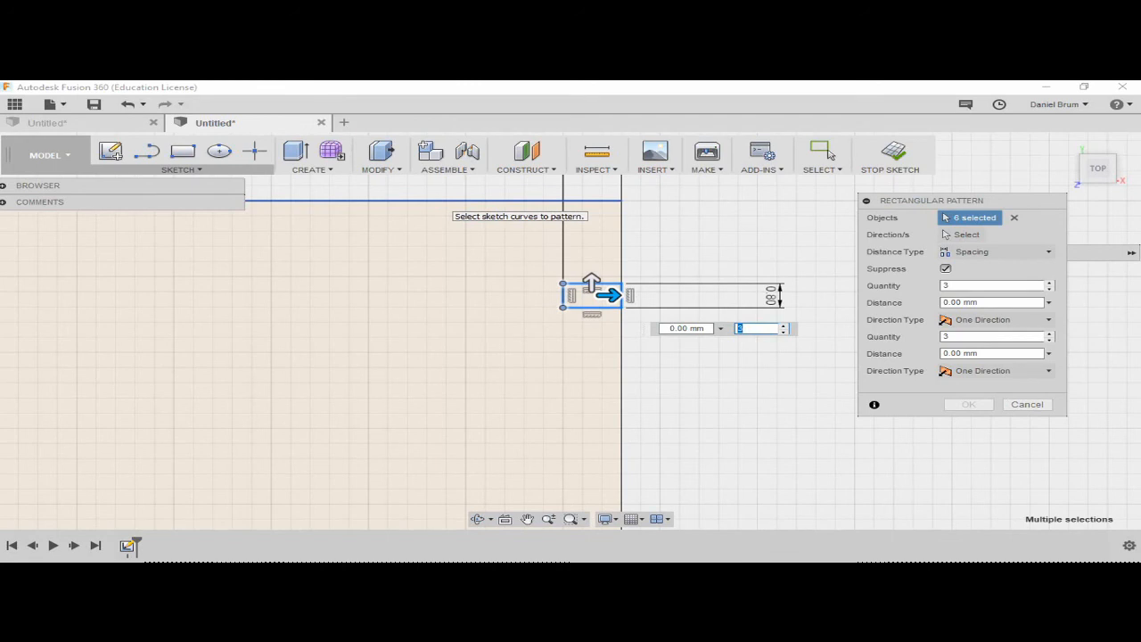
{"action": "left_click", "coordinate": [442, 200]}
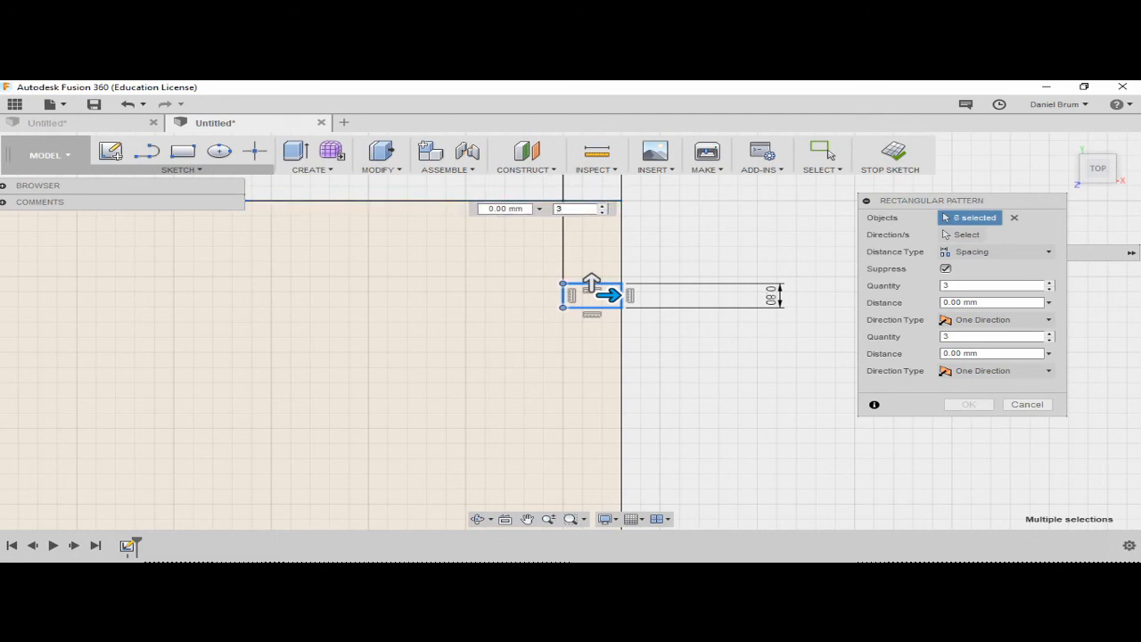
{"action": "left_click", "coordinate": [616, 295]}
{"action": "key", "text": "Tab"}
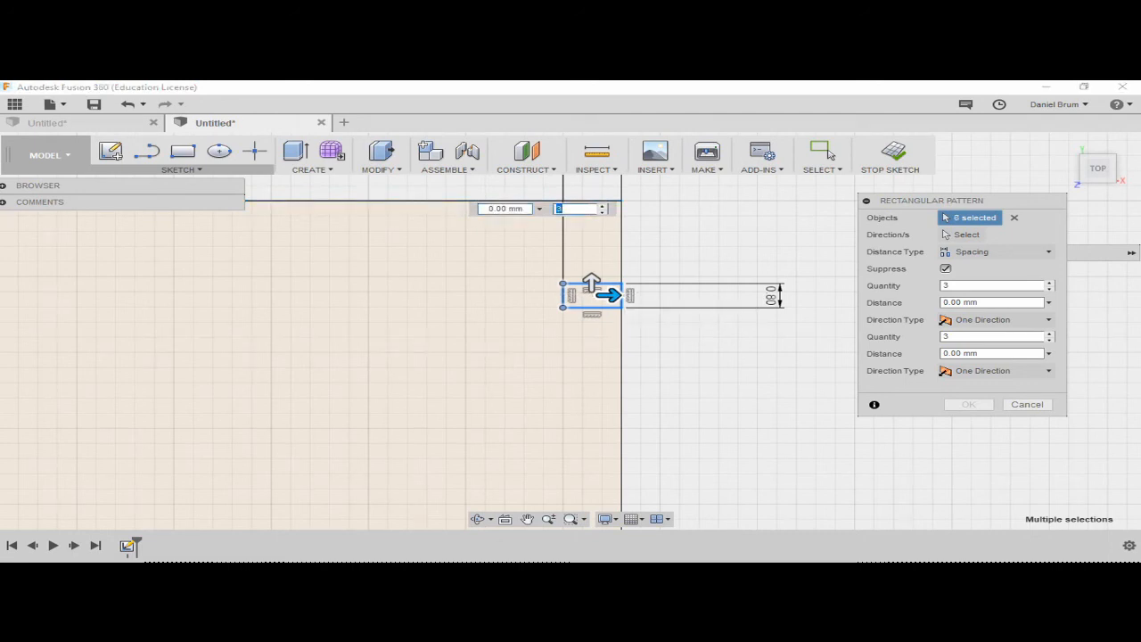
{"action": "left_click_drag", "start_coordinate": [610, 295], "coordinate": [559, 295]}
{"action": "key", "text": "Tab"}
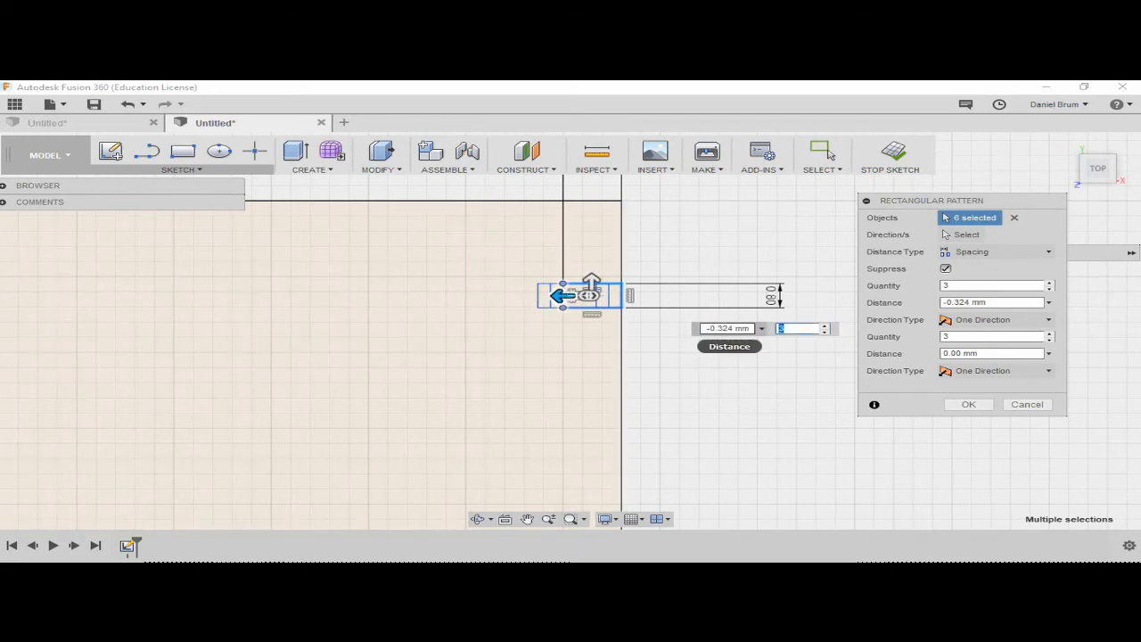
{"action": "key", "text": "Tab"}
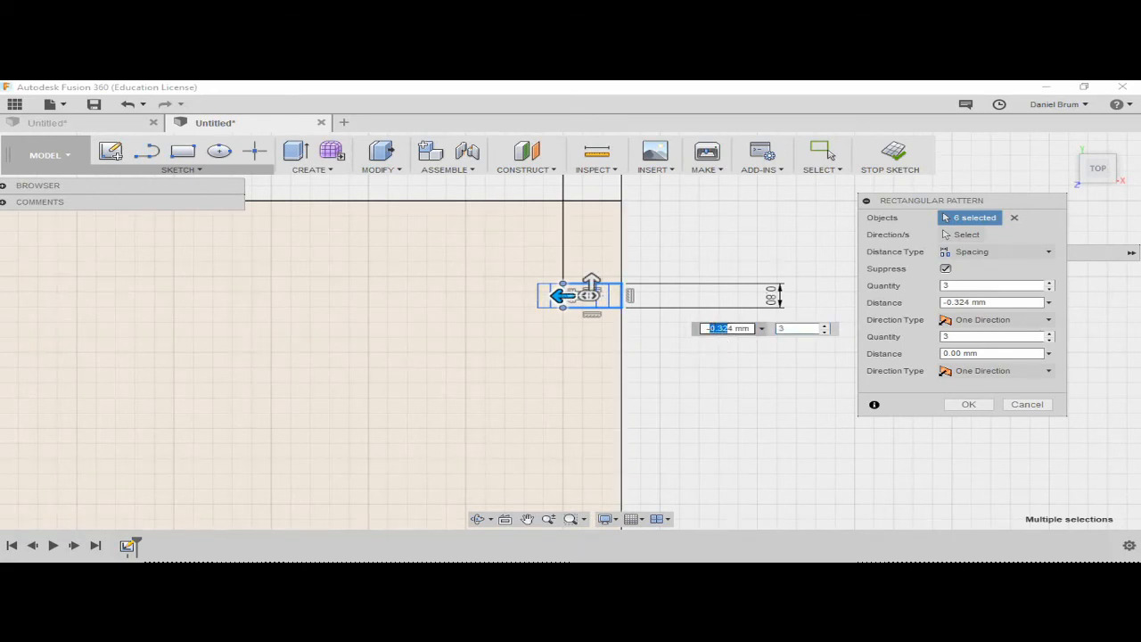
{"action": "type", "text": "-0."}
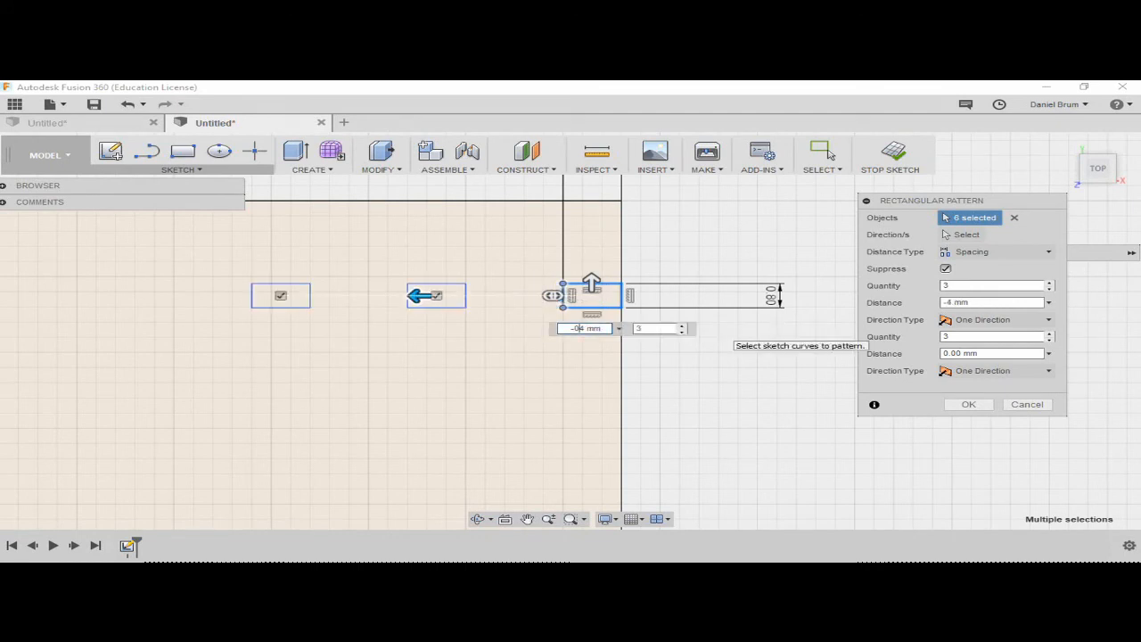
{"action": "key", "text": "Delete"}
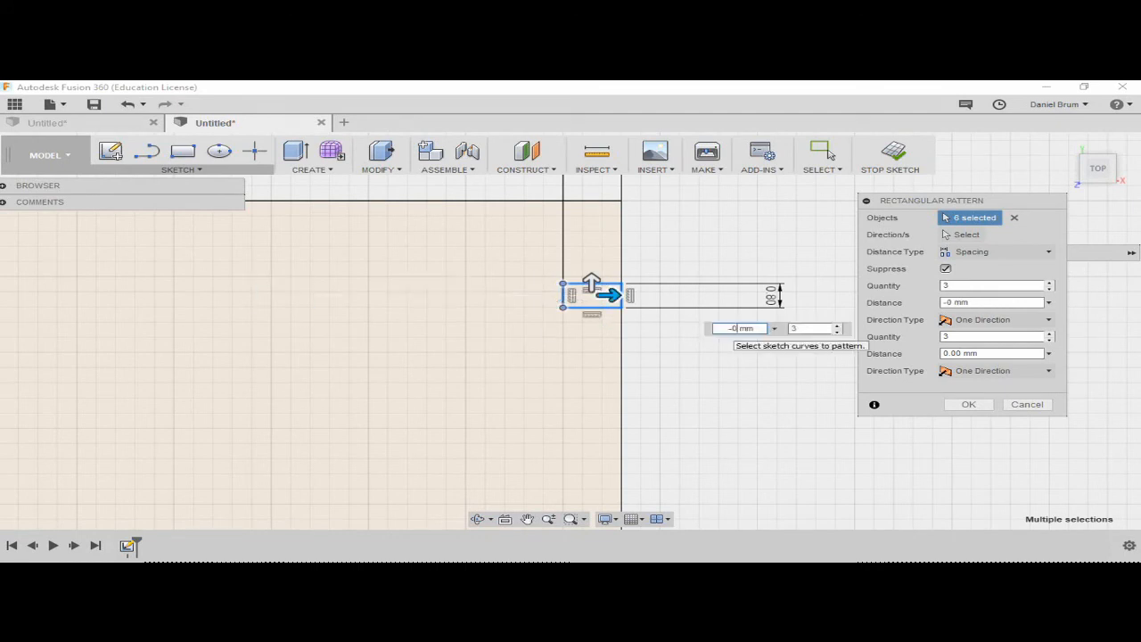
{"action": "left_click", "coordinate": [731, 329]}
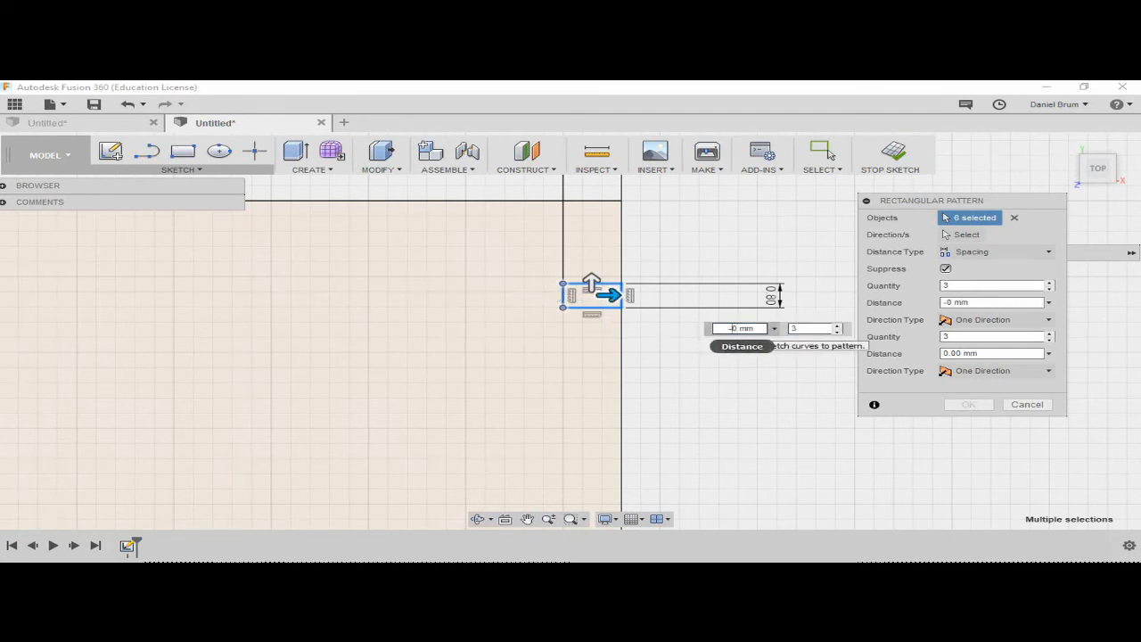
{"action": "key", "text": "BackSpace"}
{"action": "double_click", "coordinate": [733, 328]}
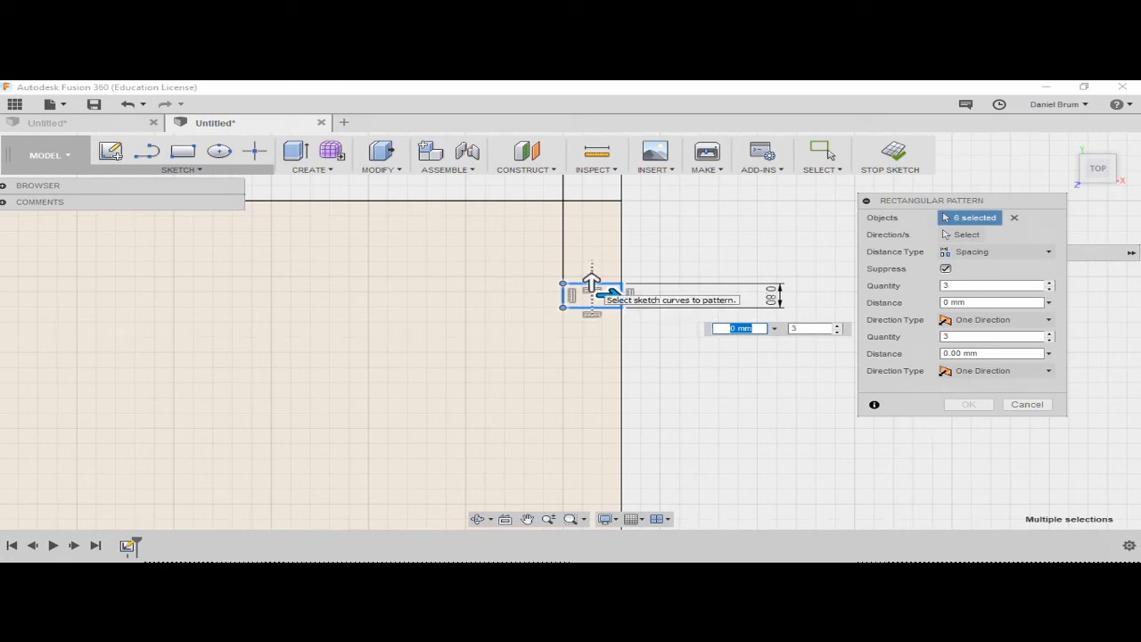
Pattern the small rectangle downward along the large rectangle's edge with a spacing of about 2.5 mm
{"action": "left_click_drag", "start_coordinate": [592, 282], "coordinate": [592, 385]}
{"action": "key", "text": "Tab"}
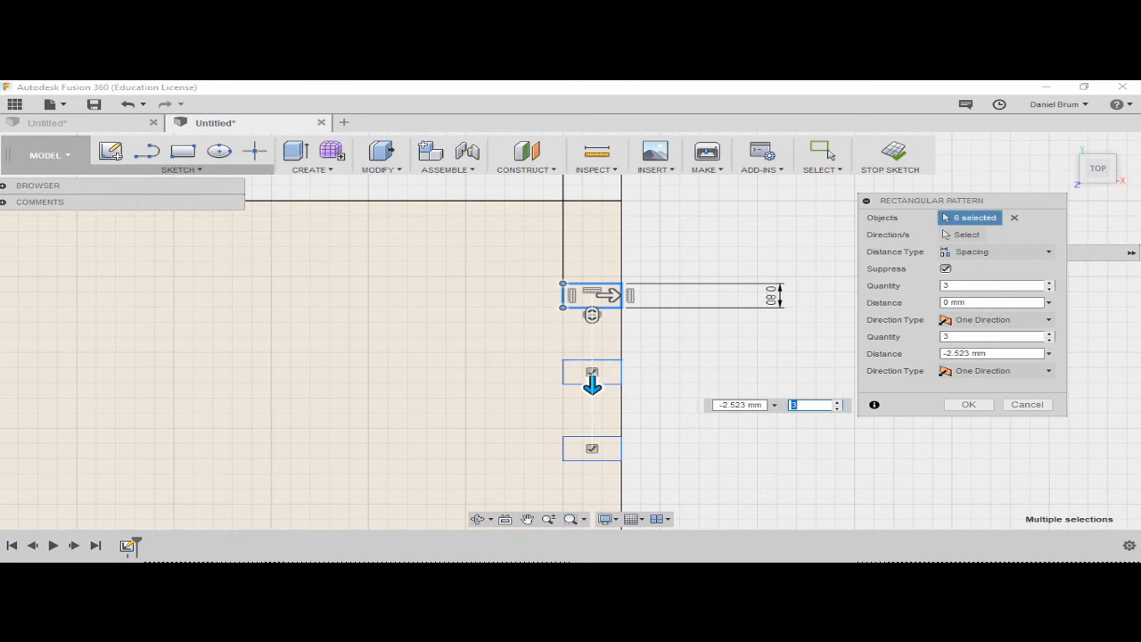
{"action": "scroll", "coordinate": [644, 366], "scroll_direction": "down", "scroll_amount": 2}
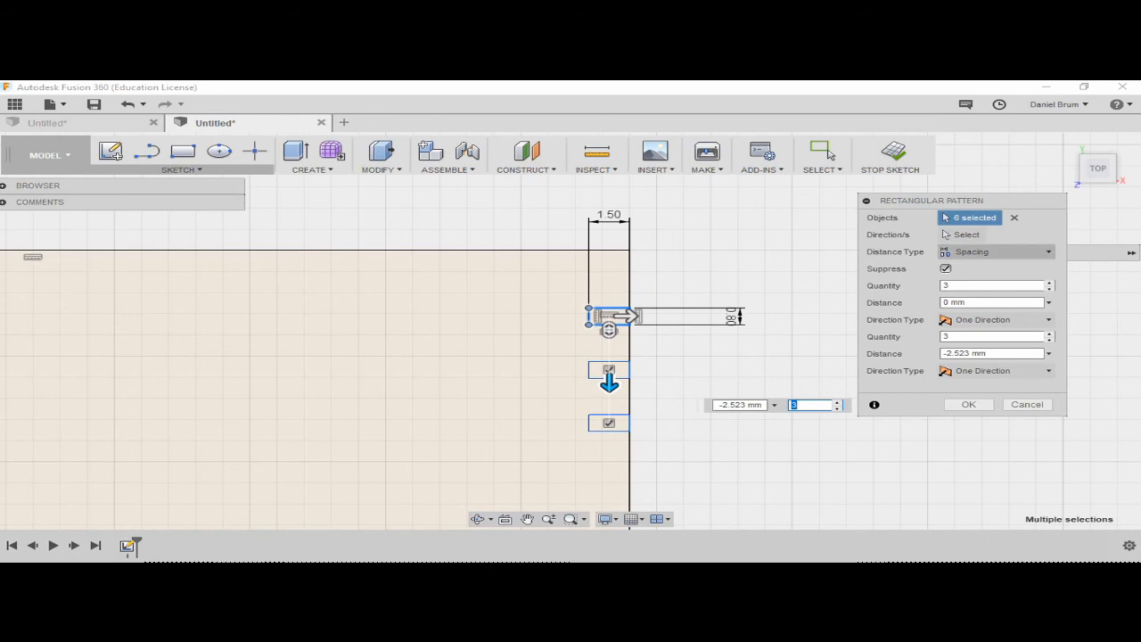
Switch the pattern's distance type to Extent and set the downward direction to 5 instances over -10.047 mm
{"action": "left_click", "coordinate": [995, 251]}
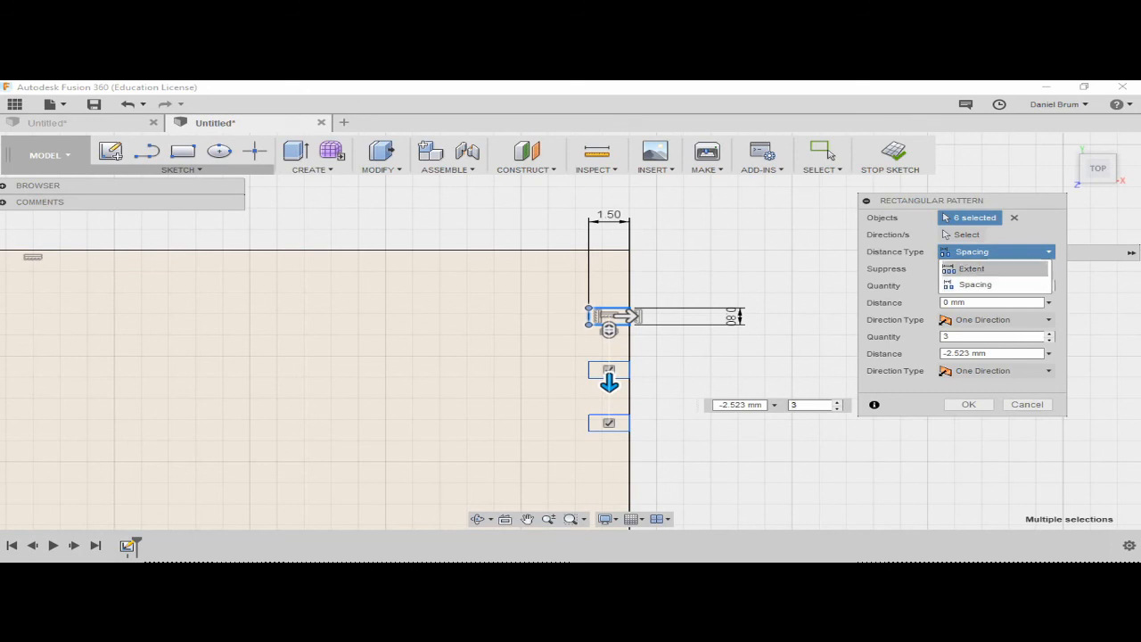
{"action": "left_click", "coordinate": [972, 269]}
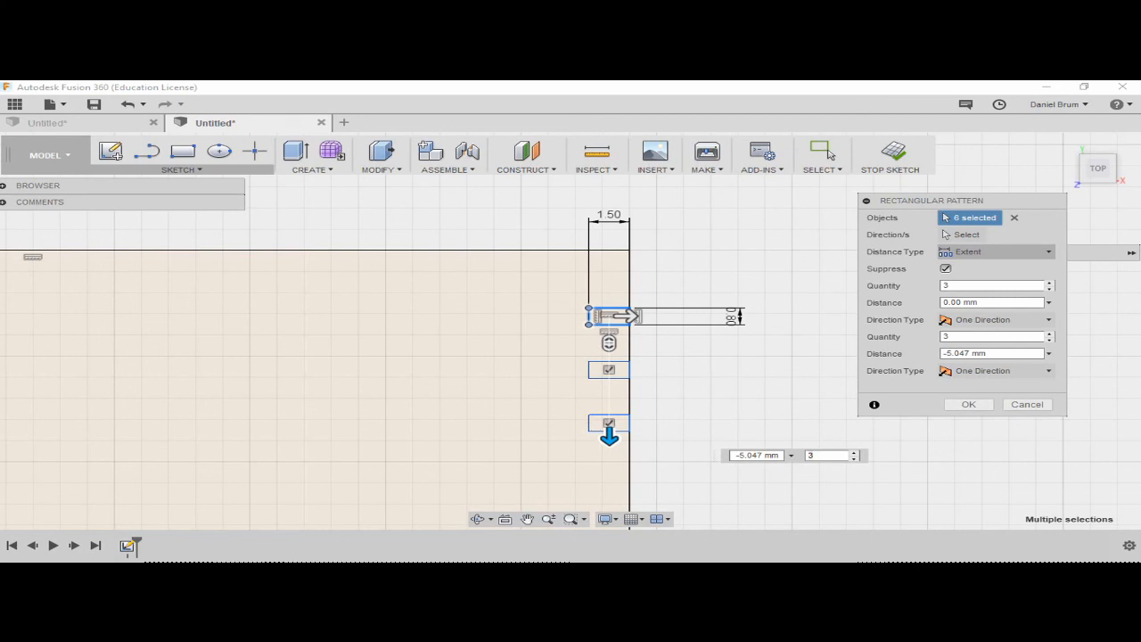
{"action": "double_click", "coordinate": [812, 456]}
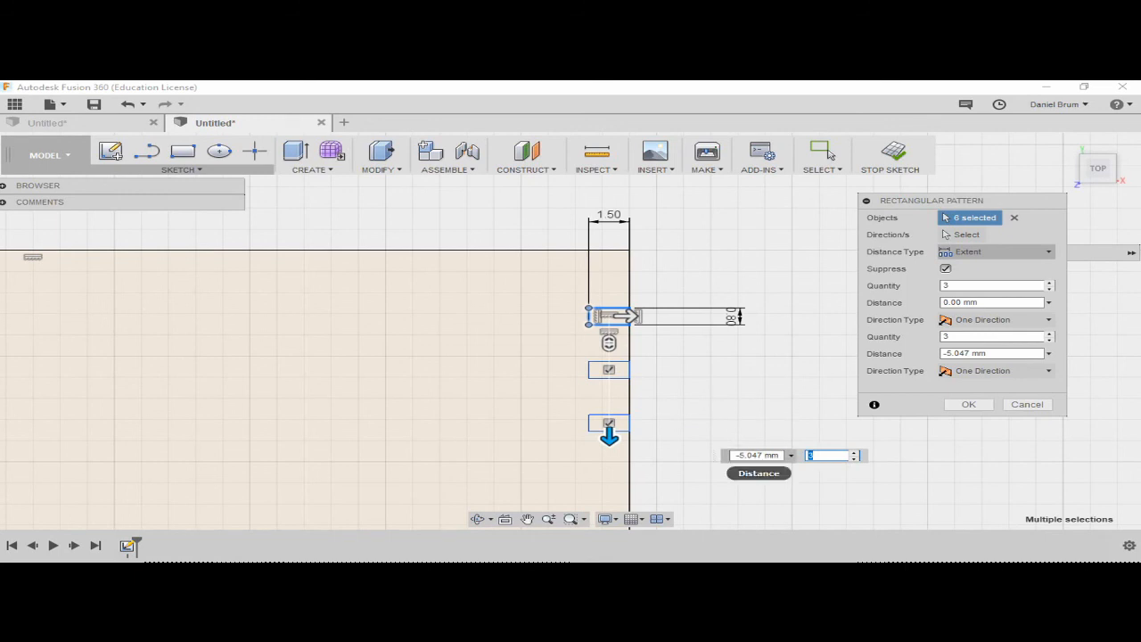
{"action": "type", "text": "5"}
{"action": "left_click", "coordinate": [739, 455]}
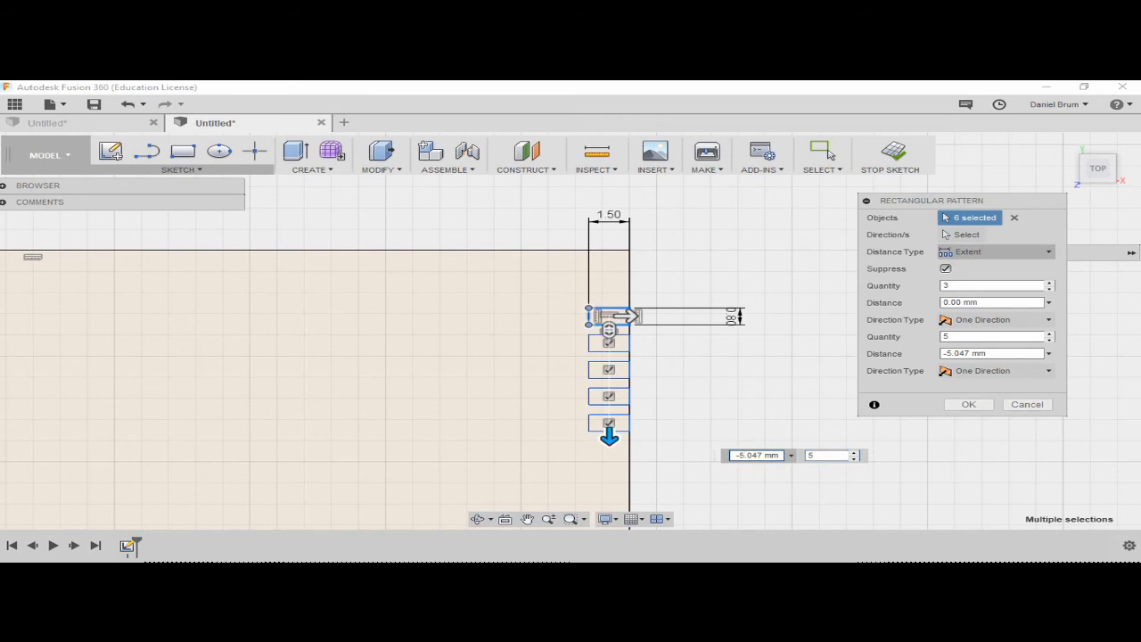
{"action": "key", "text": "BackSpace"}
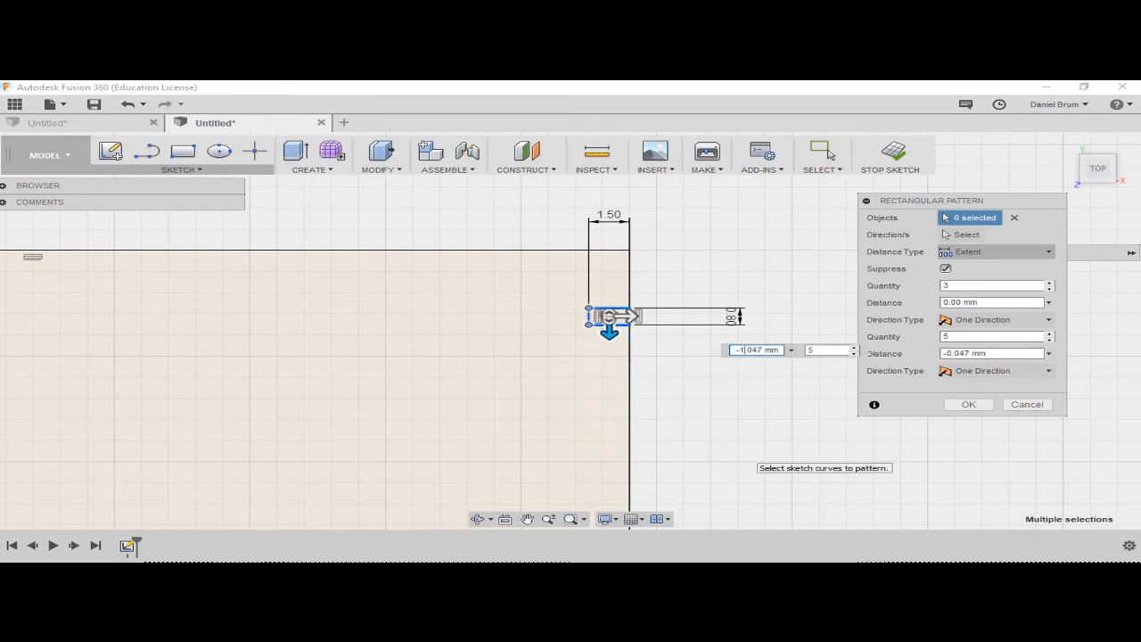
{"action": "type", "text": "10"}
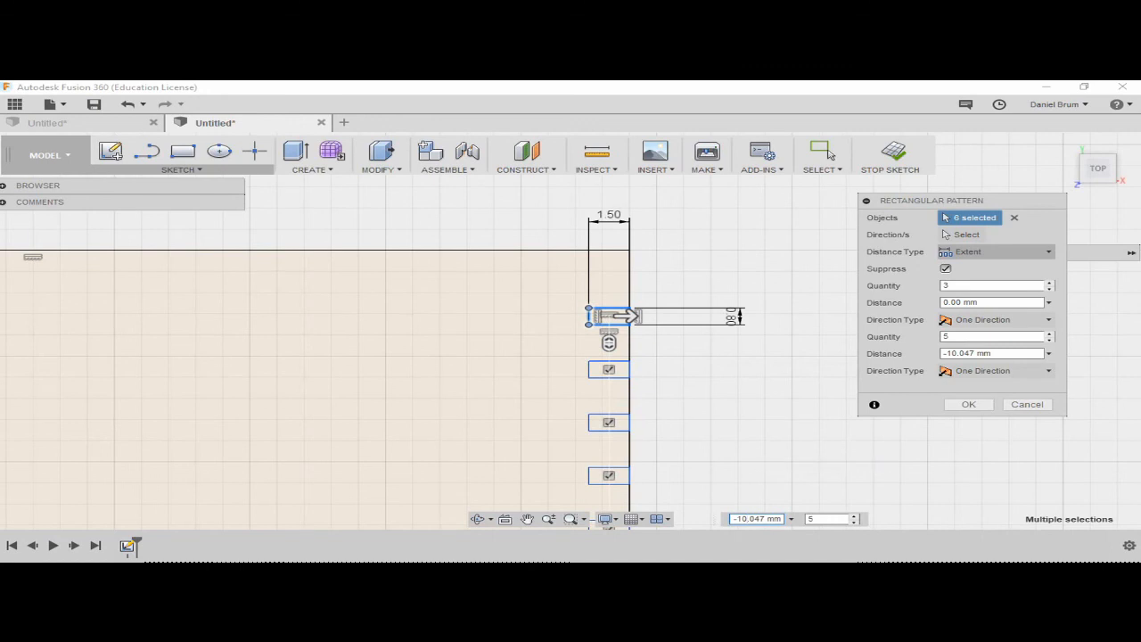
{"action": "middle_click_drag", "start_coordinate": [609, 535], "coordinate": [594, 438]}
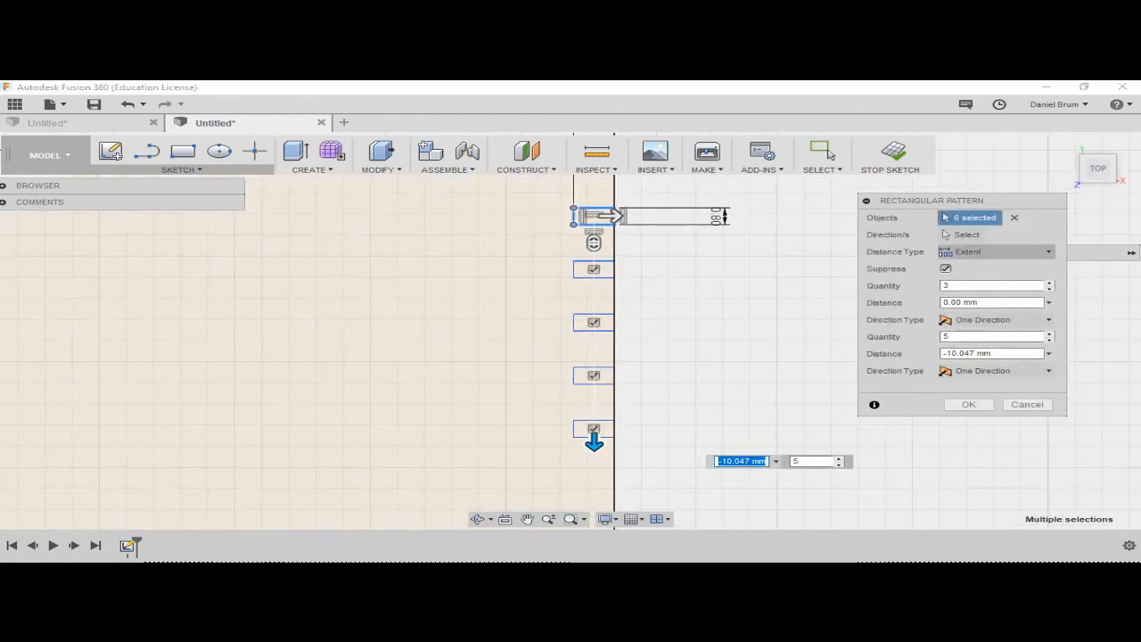
{"action": "left_click", "coordinate": [813, 461]}
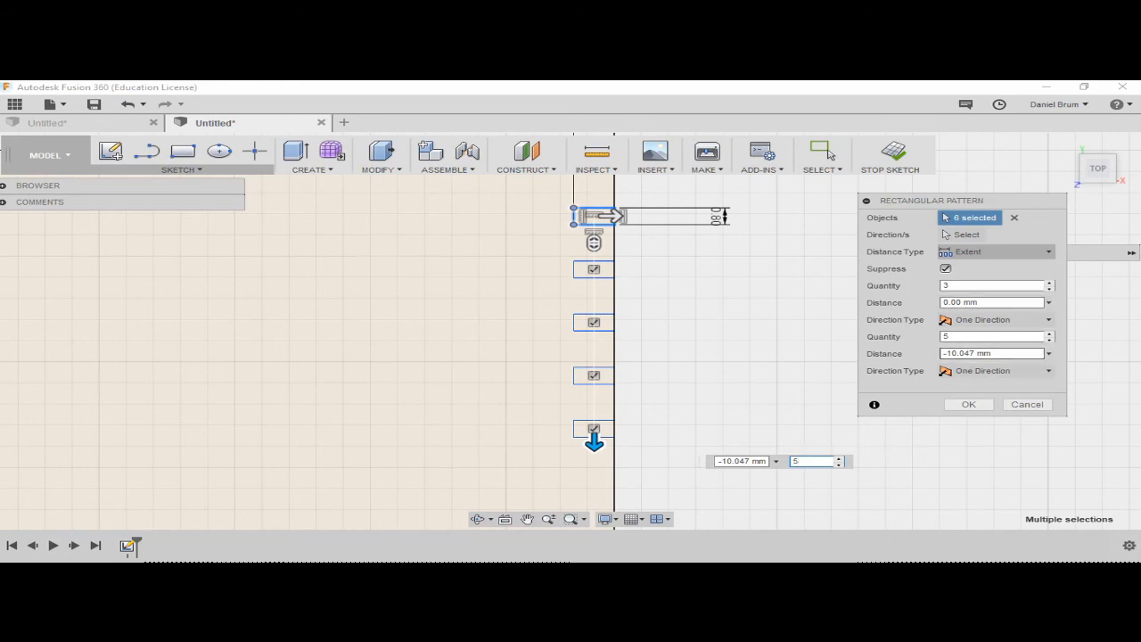
Return the pattern's distance type to Spacing and set the downward distance to -1.5 mm
{"action": "left_click", "coordinate": [996, 251]}
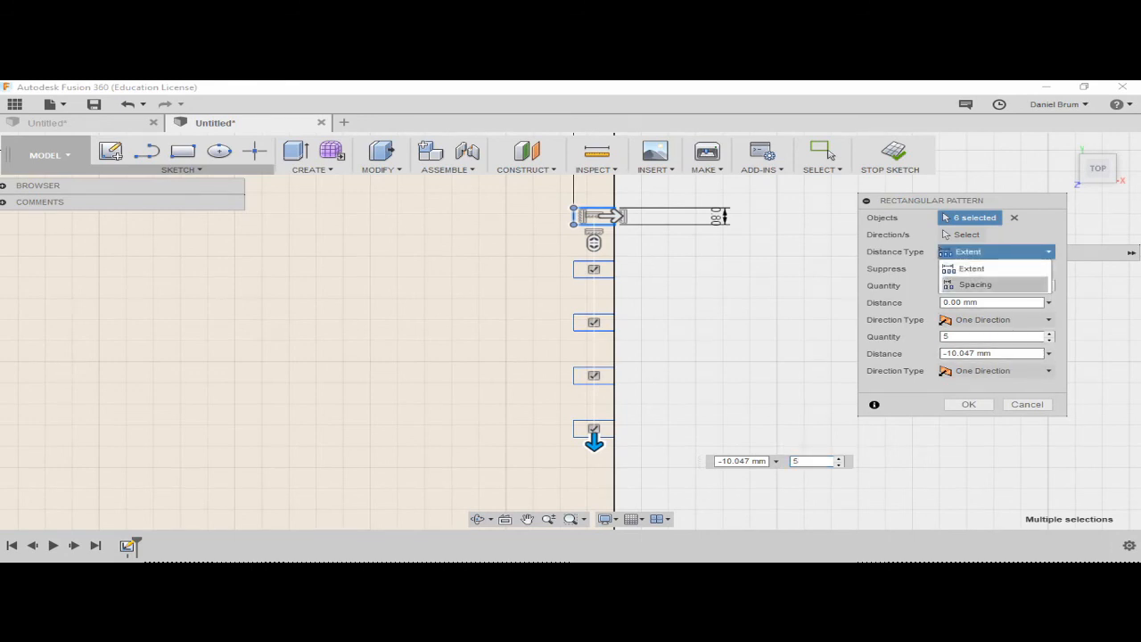
{"action": "left_click", "coordinate": [975, 284]}
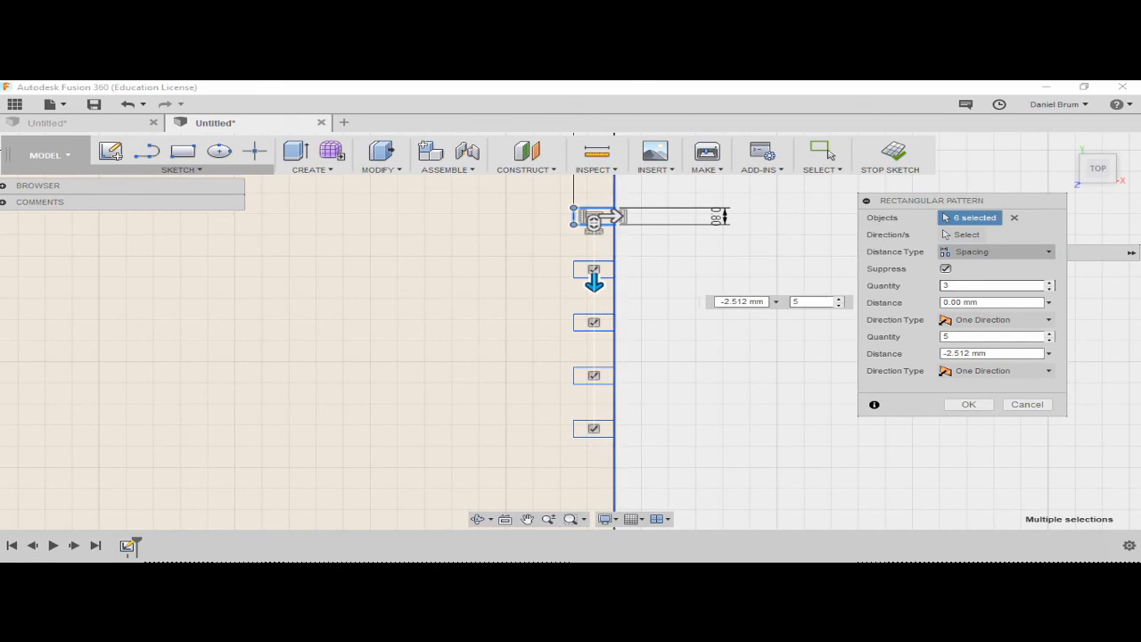
{"action": "key", "text": "Tab"}
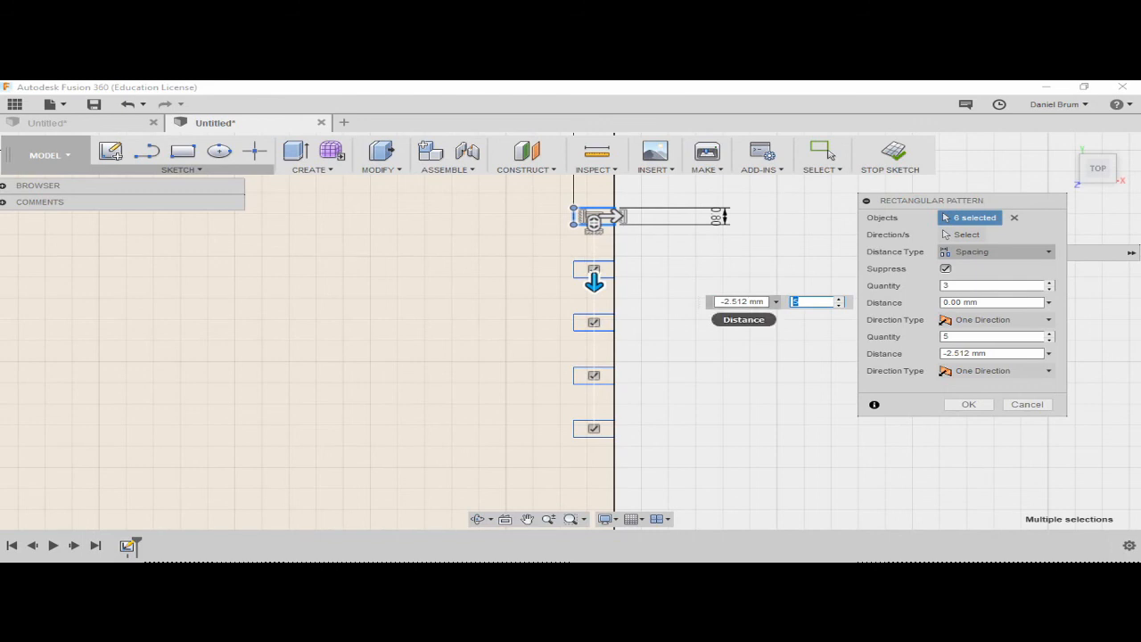
{"action": "left_click", "coordinate": [742, 301]}
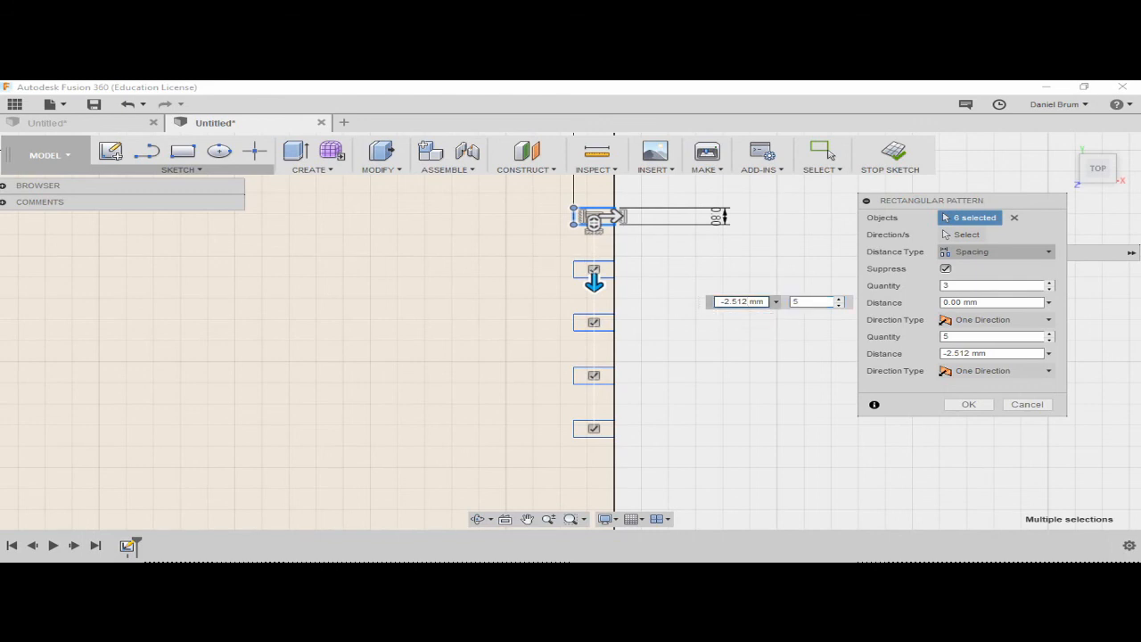
{"action": "key", "text": "BackSpace"}
{"action": "key", "text": "BackSpace"}
{"action": "key", "text": "BackSpace"}
{"action": "key", "text": "BackSpace"}
{"action": "key", "text": "BackSpace"}
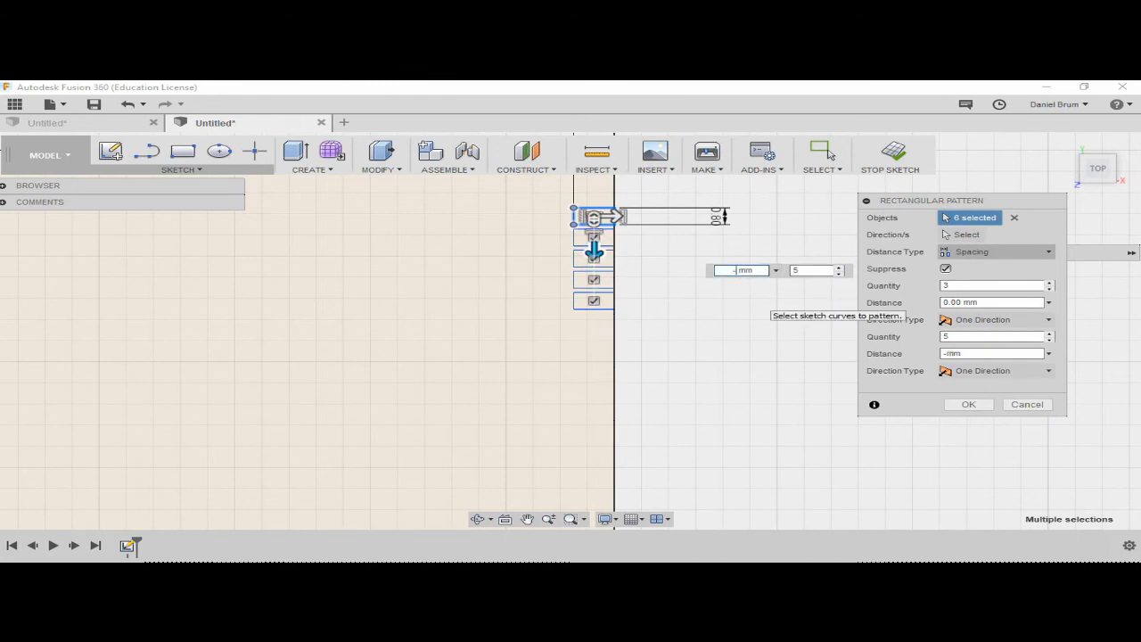
{"action": "type", "text": "1.5"}
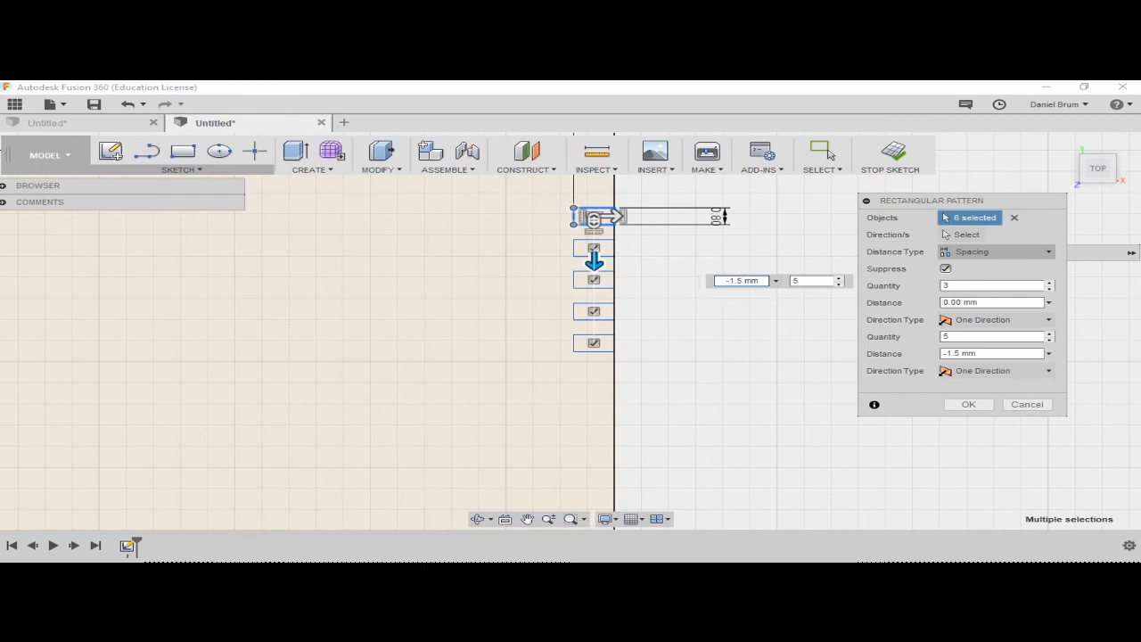
Set the quantity of small rectangles in the downward direction to 4
{"action": "scroll", "coordinate": [624, 250], "scroll_direction": "down", "scroll_amount": 5}
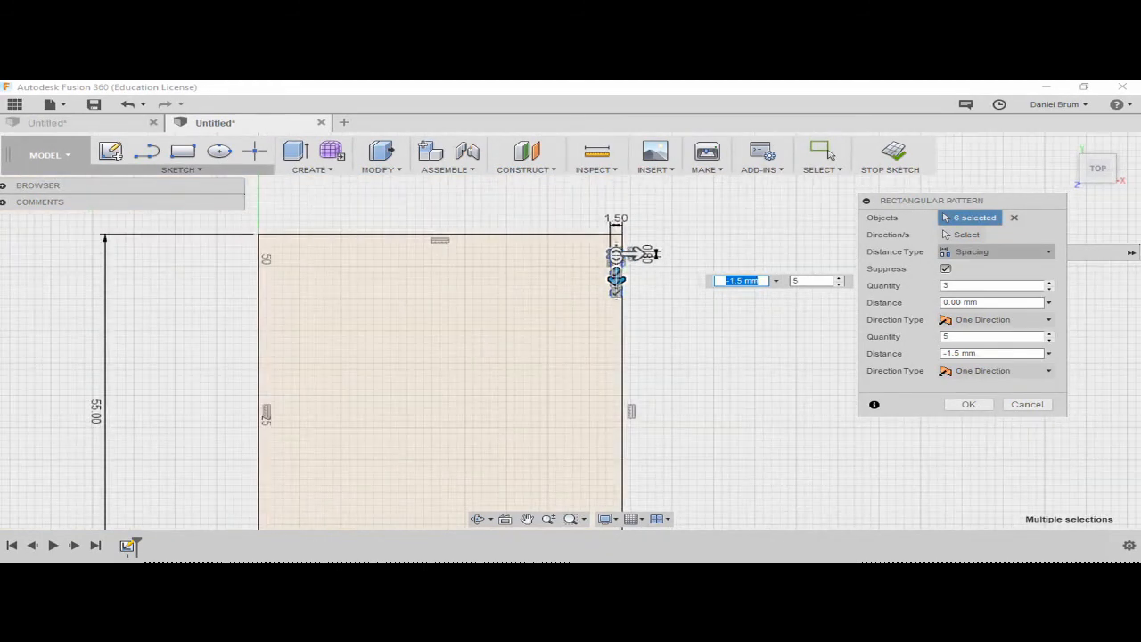
{"action": "scroll", "coordinate": [617, 267], "scroll_direction": "down", "scroll_amount": 3}
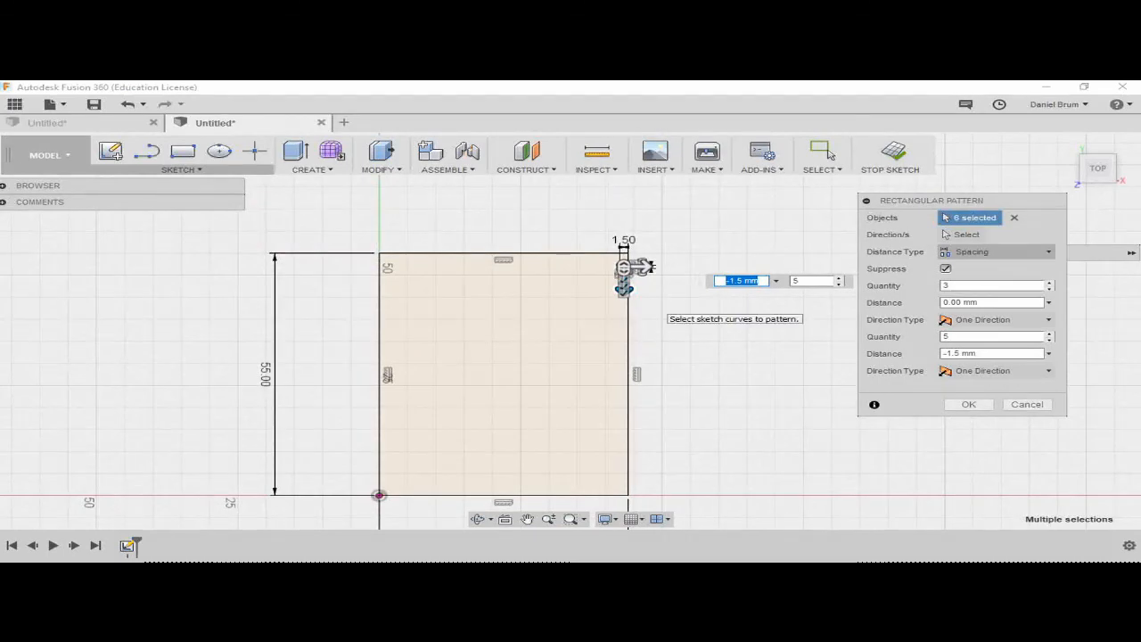
{"action": "middle_click_drag", "start_coordinate": [618, 268], "coordinate": [608, 218]}
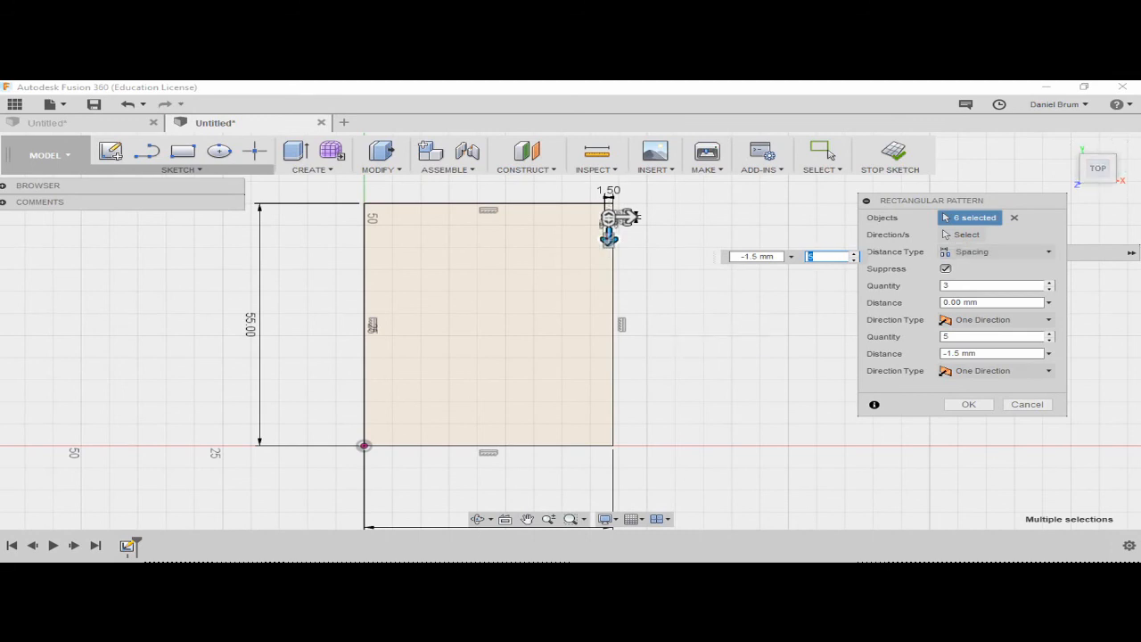
{"action": "key", "text": "Tab"}
{"action": "scroll", "coordinate": [488, 325], "scroll_direction": "down", "scroll_amount": 2}
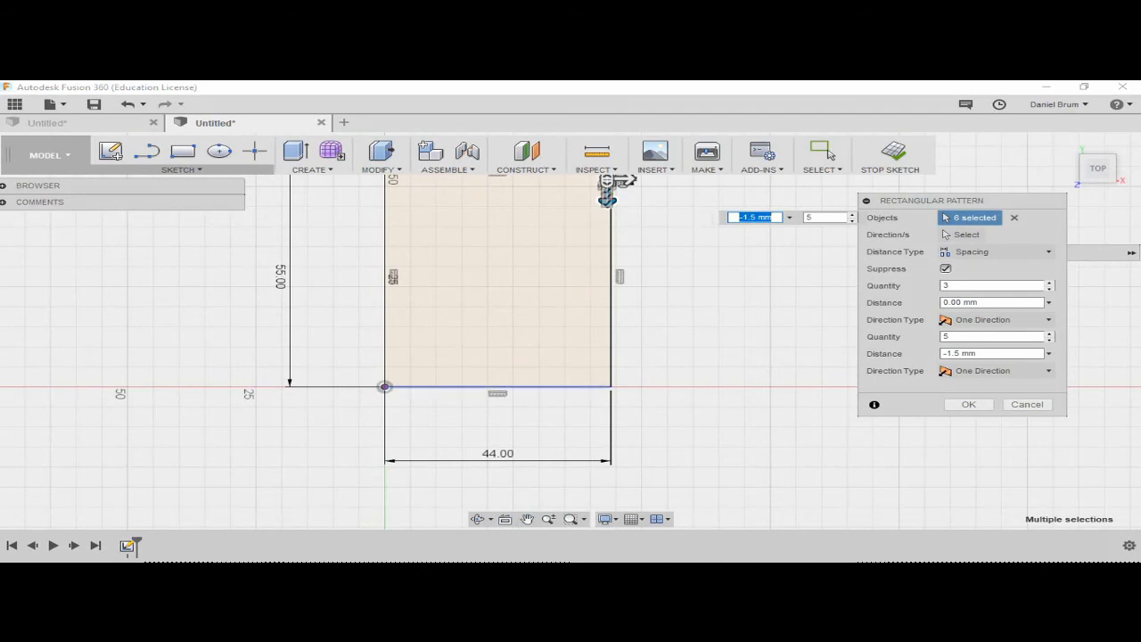
{"action": "key", "text": "Tab"}
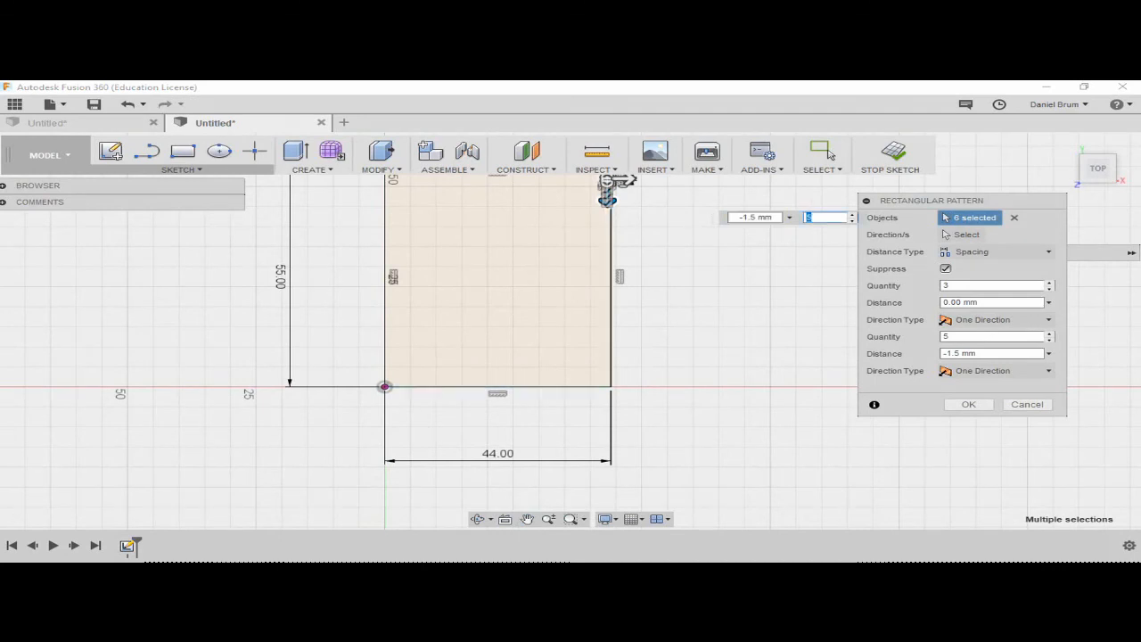
{"action": "key", "text": "Tab"}
{"action": "scroll", "coordinate": [607, 198], "scroll_direction": "down", "scroll_amount": 3}
{"action": "scroll", "coordinate": [609, 198], "scroll_direction": "up", "scroll_amount": 4}
{"action": "scroll", "coordinate": [609, 198], "scroll_direction": "up", "scroll_amount": 3}
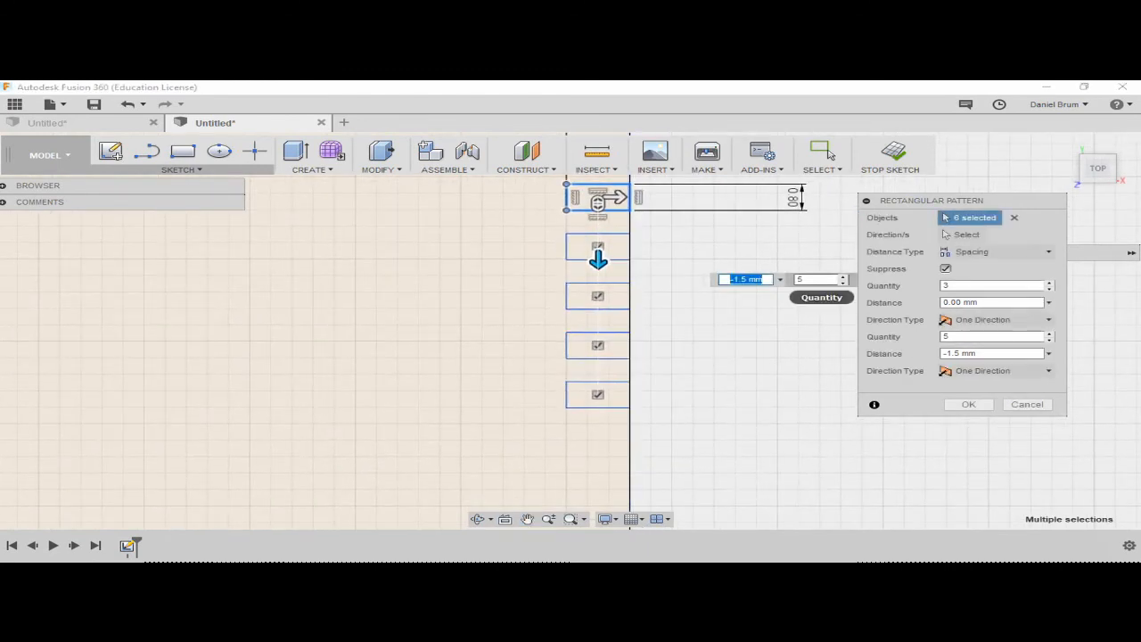
{"action": "key", "text": "Tab"}
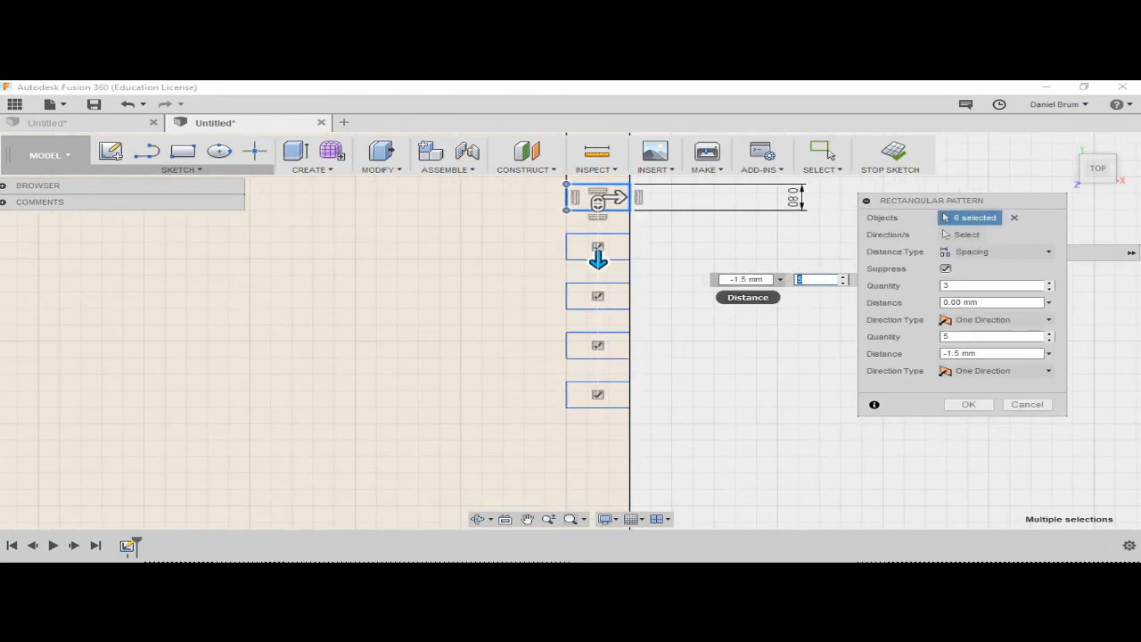
{"action": "type", "text": "4"}
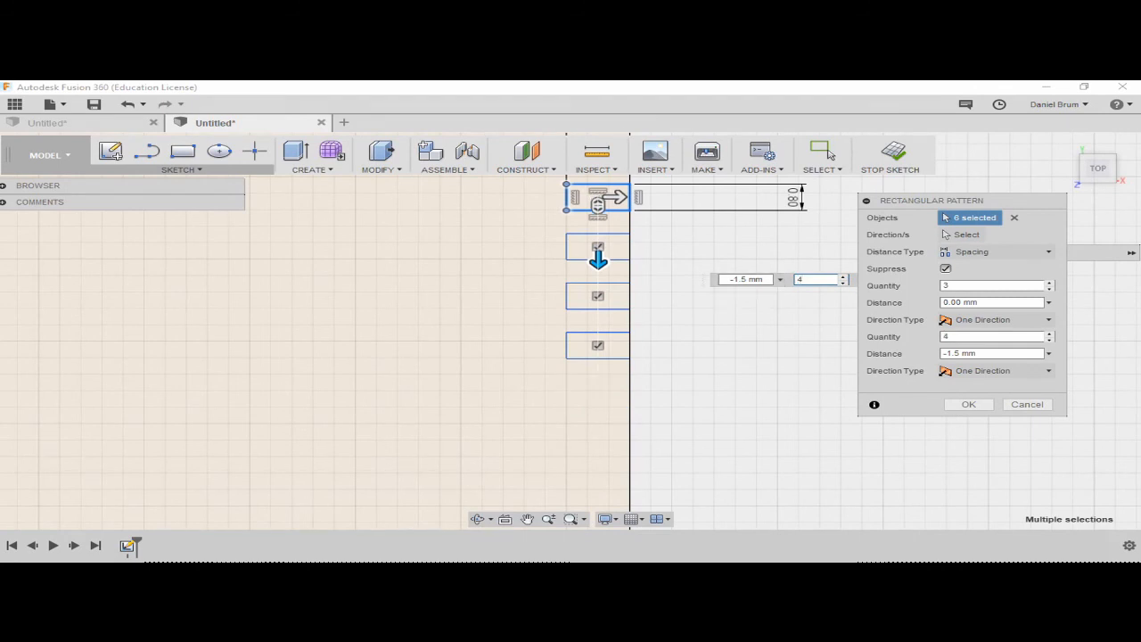
Change the vertical direction type to Symmetric and enter 4 again as its quantity
{"action": "scroll", "coordinate": [677, 228], "scroll_direction": "down", "scroll_amount": 3}
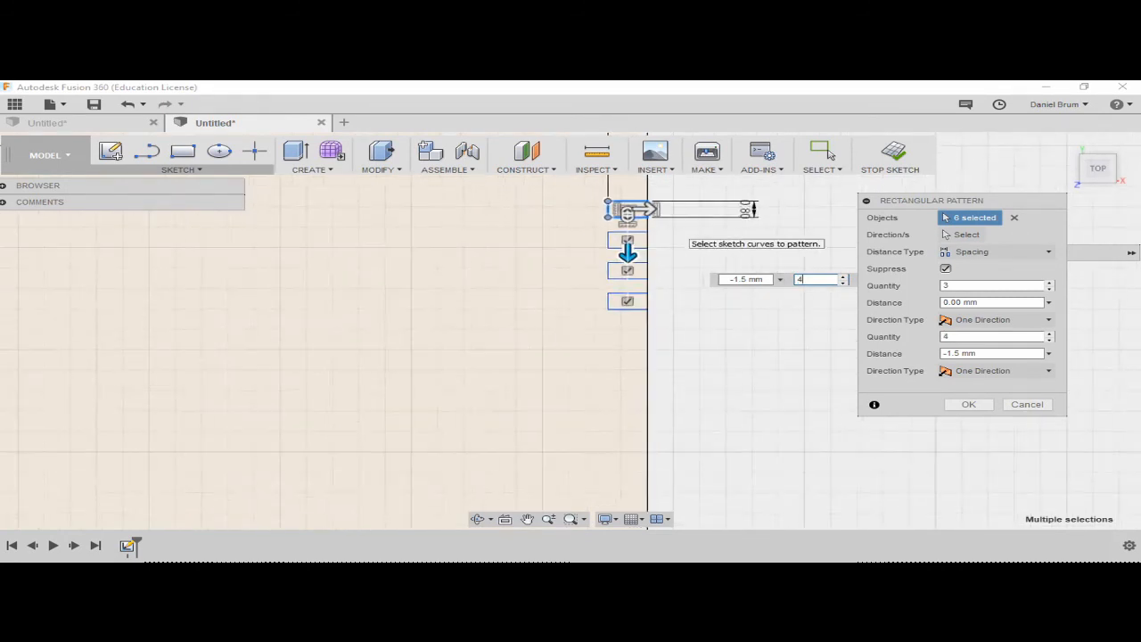
{"action": "scroll", "coordinate": [676, 228], "scroll_direction": "down", "scroll_amount": 1}
{"action": "middle_click_drag", "start_coordinate": [677, 228], "coordinate": [623, 286]}
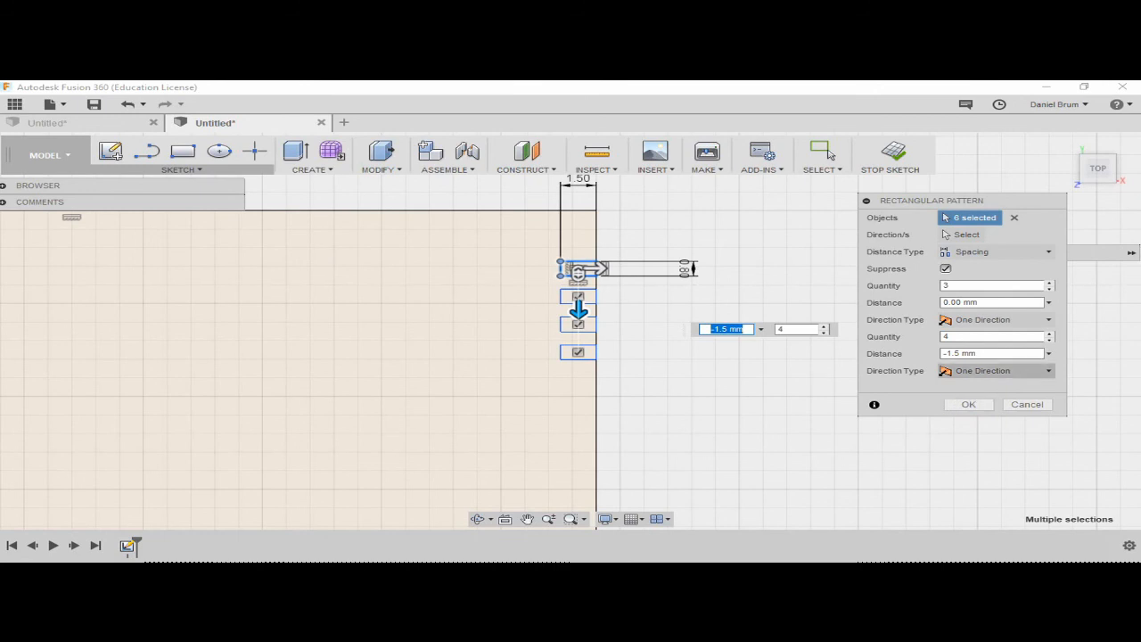
{"action": "left_click", "coordinate": [994, 370]}
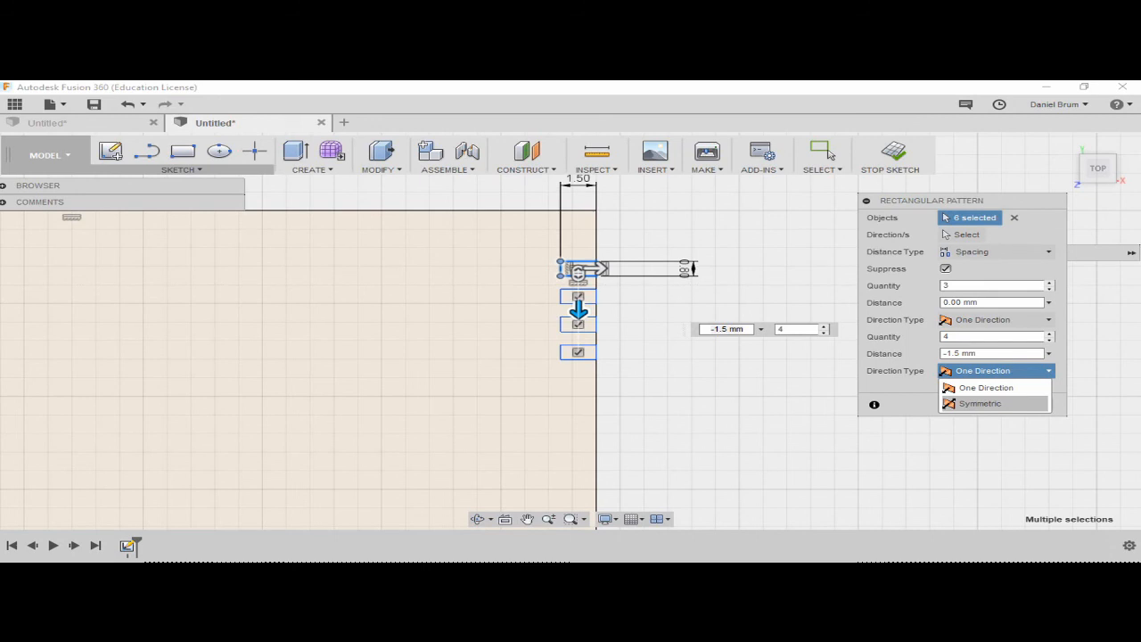
{"action": "left_click", "coordinate": [980, 403]}
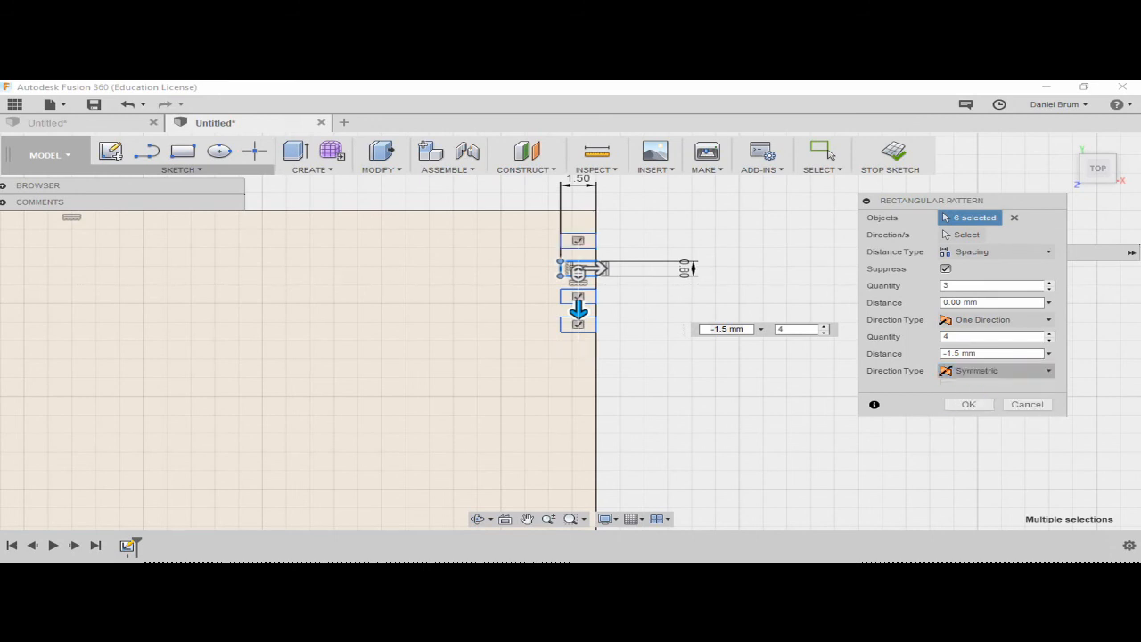
{"action": "key", "text": "Tab"}
{"action": "key", "text": "Tab"}
{"action": "key", "text": "Tab"}
{"action": "key", "text": "Tab"}
{"action": "key", "text": "Tab"}
{"action": "type", "text": "4"}
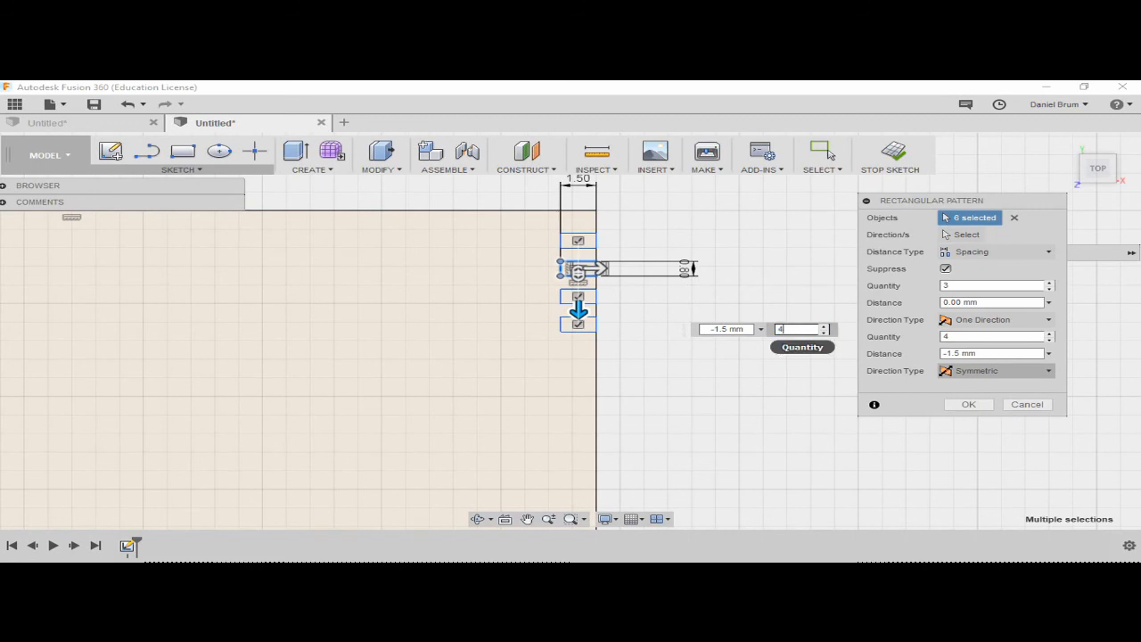
Try a quantity of 6 small rectangles in the pattern's symmetric vertical direction and inspect the preview
{"action": "type", "text": "6"}
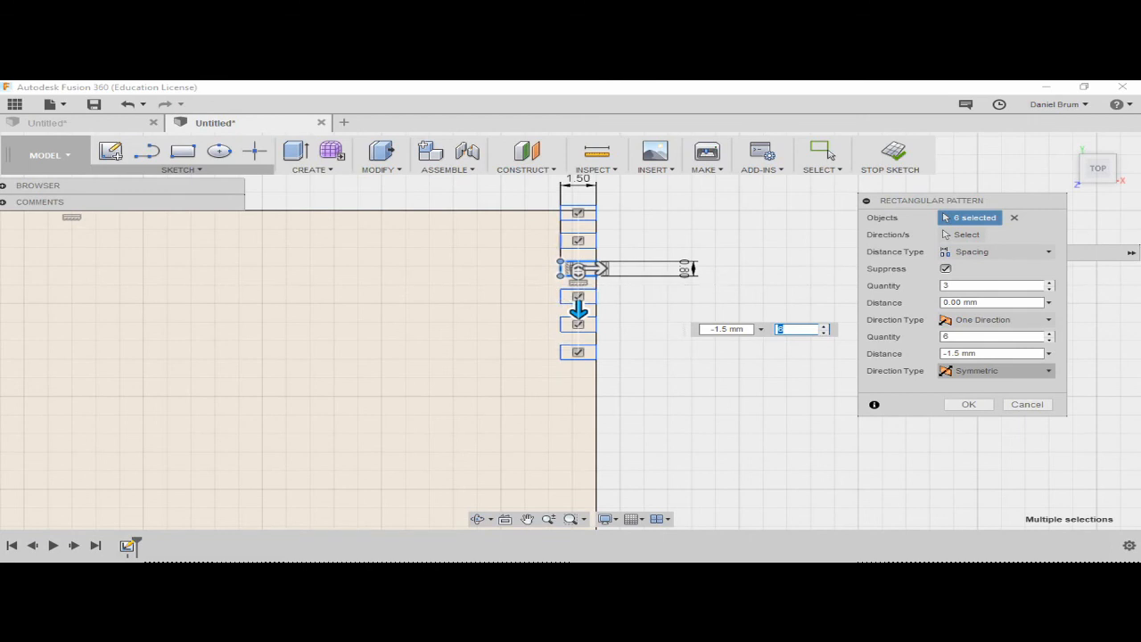
{"action": "scroll", "coordinate": [576, 214], "scroll_direction": "down", "scroll_amount": 1}
{"action": "scroll", "coordinate": [572, 211], "scroll_direction": "up", "scroll_amount": 4}
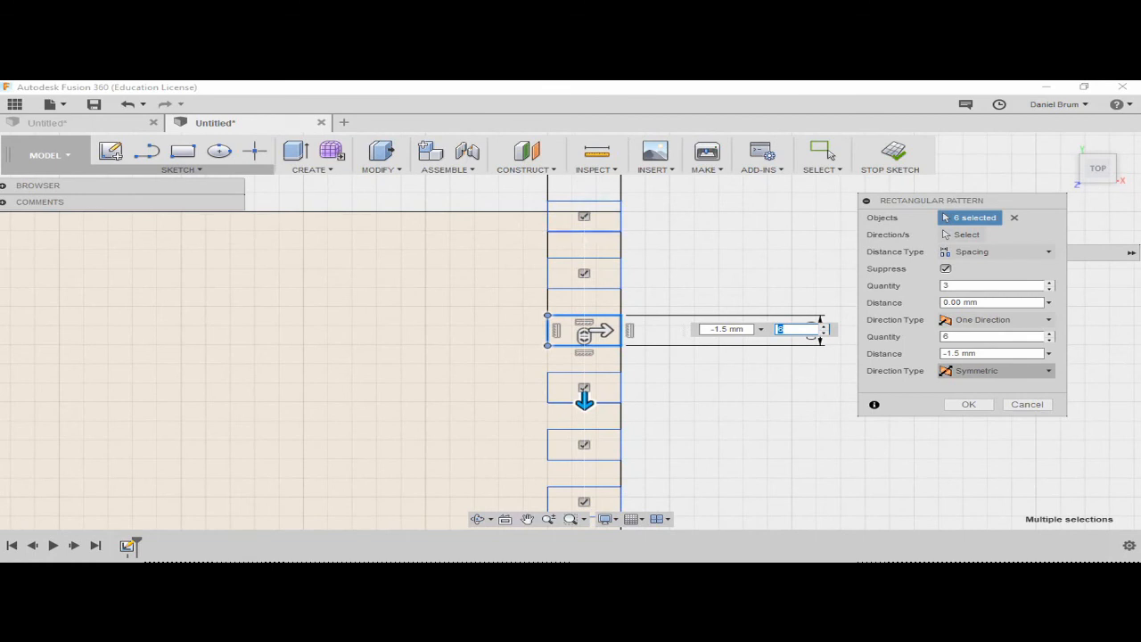
{"action": "scroll", "coordinate": [604, 267], "scroll_direction": "down", "scroll_amount": 3}
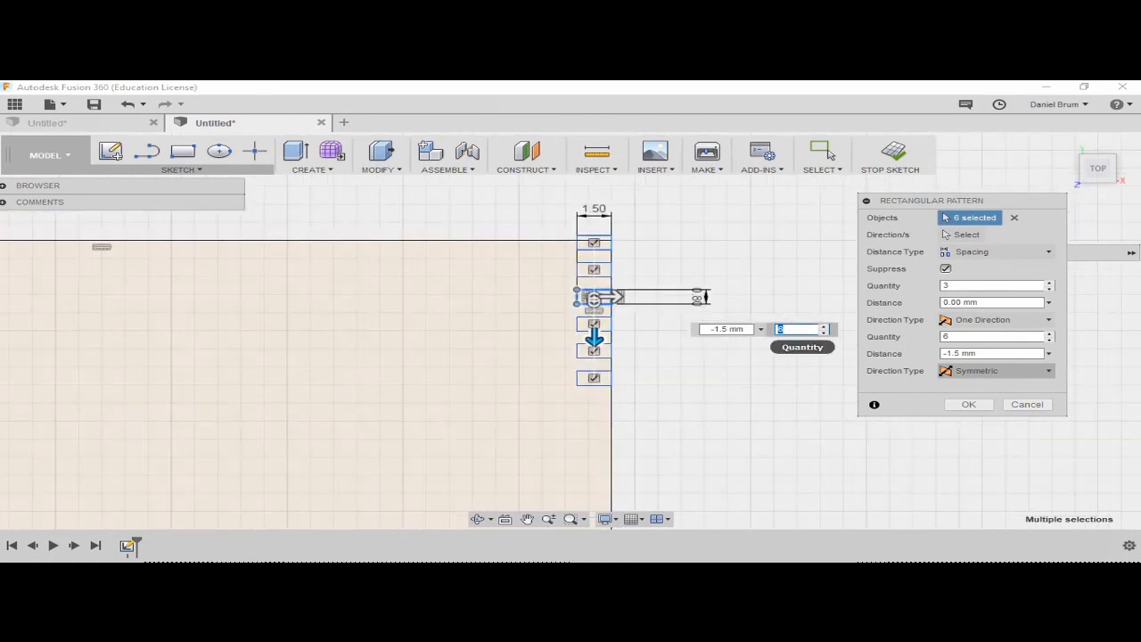
Set the vertical quantity to 4 with direction type One Direction and complete the rectangular pattern
{"action": "left_click", "coordinate": [829, 329]}
{"action": "key", "text": "BackSpace"}
{"action": "type", "text": "4"}
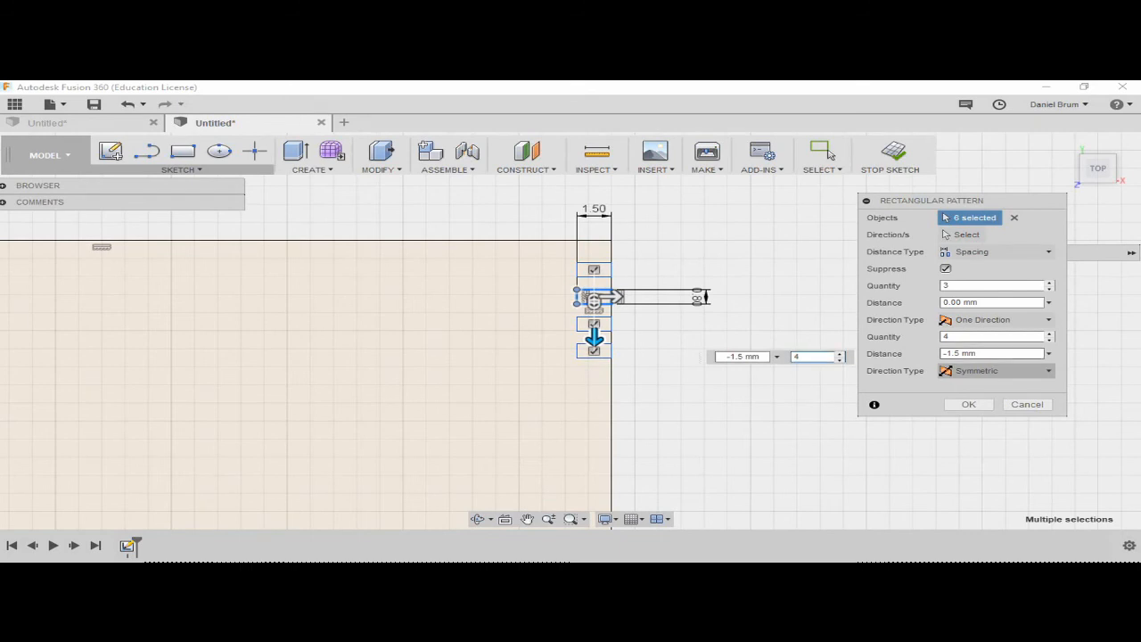
{"action": "left_click", "coordinate": [997, 371]}
{"action": "left_click", "coordinate": [992, 388]}
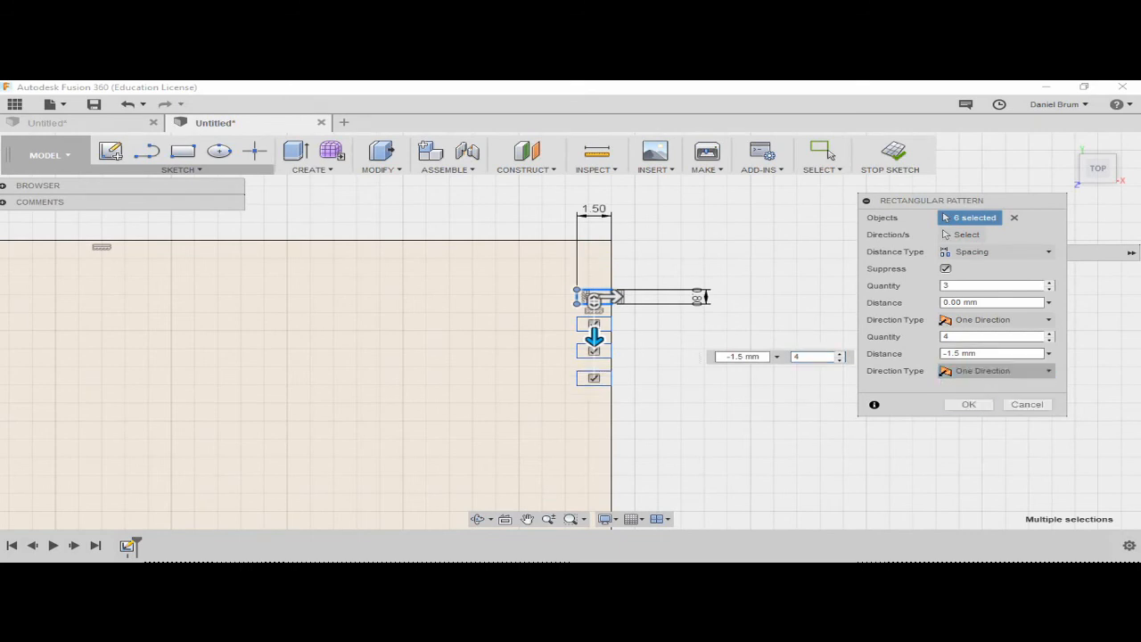
{"action": "left_click", "coordinate": [969, 404]}
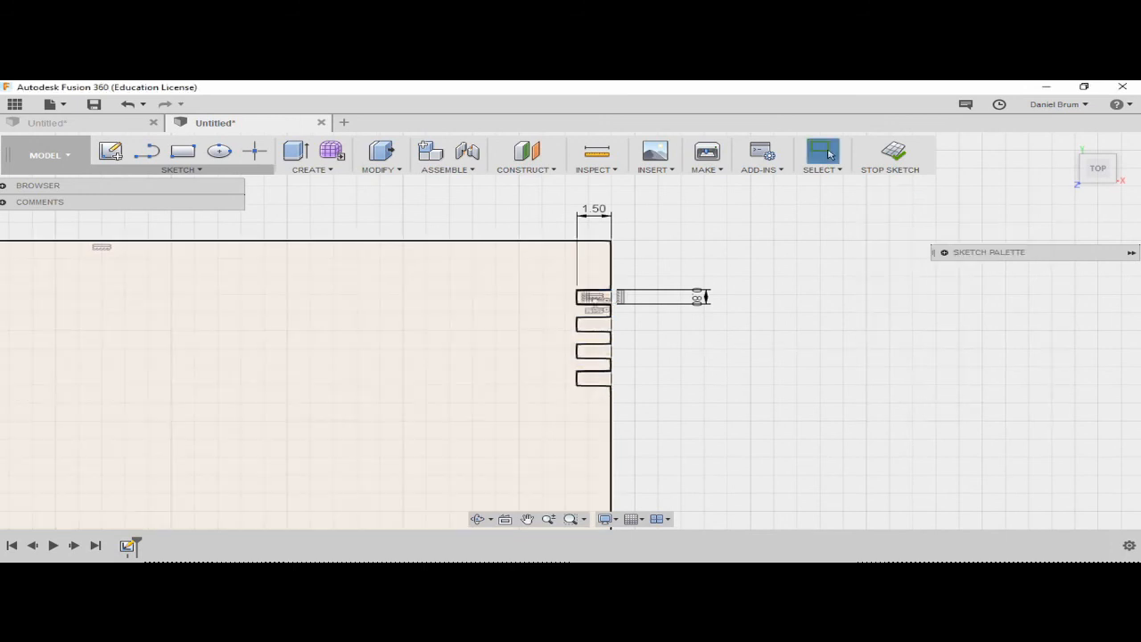
Add a vertical dimension from the large rectangle's upper-right corner to the top-right corner of the first small rectangle
{"action": "scroll", "coordinate": [535, 349], "scroll_direction": "down", "scroll_amount": 5}
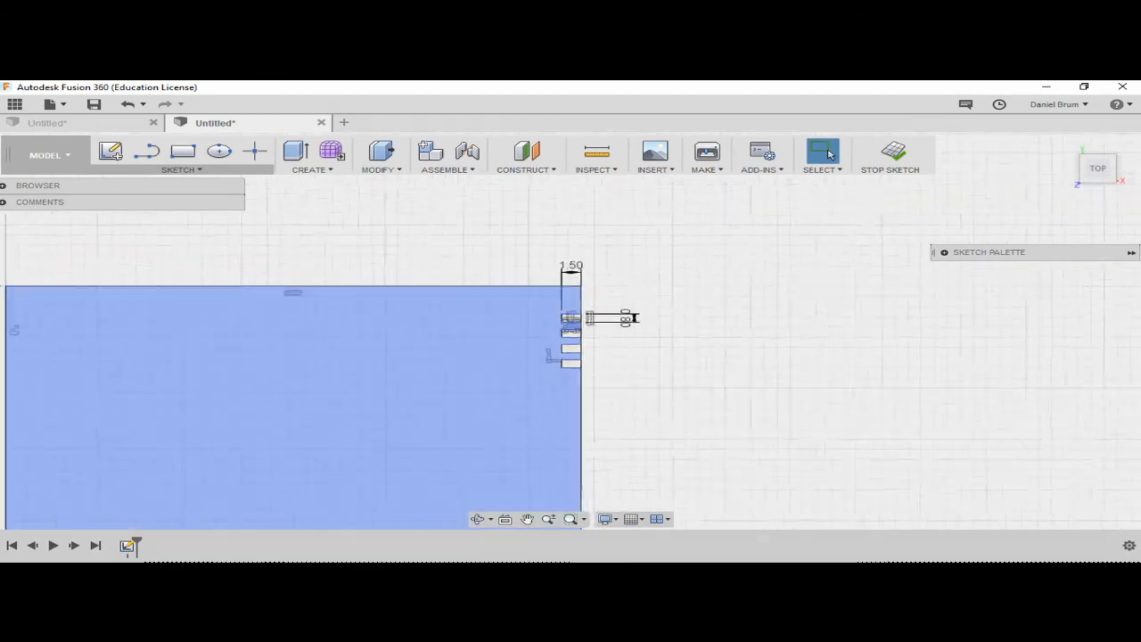
{"action": "mouse_move", "coordinate": [535, 401]}
{"action": "left_mouse_down"}
{"action": "mouse_move", "coordinate": [657, 339]}
{"action": "mouse_move", "coordinate": [728, 339]}
{"action": "left_mouse_up"}
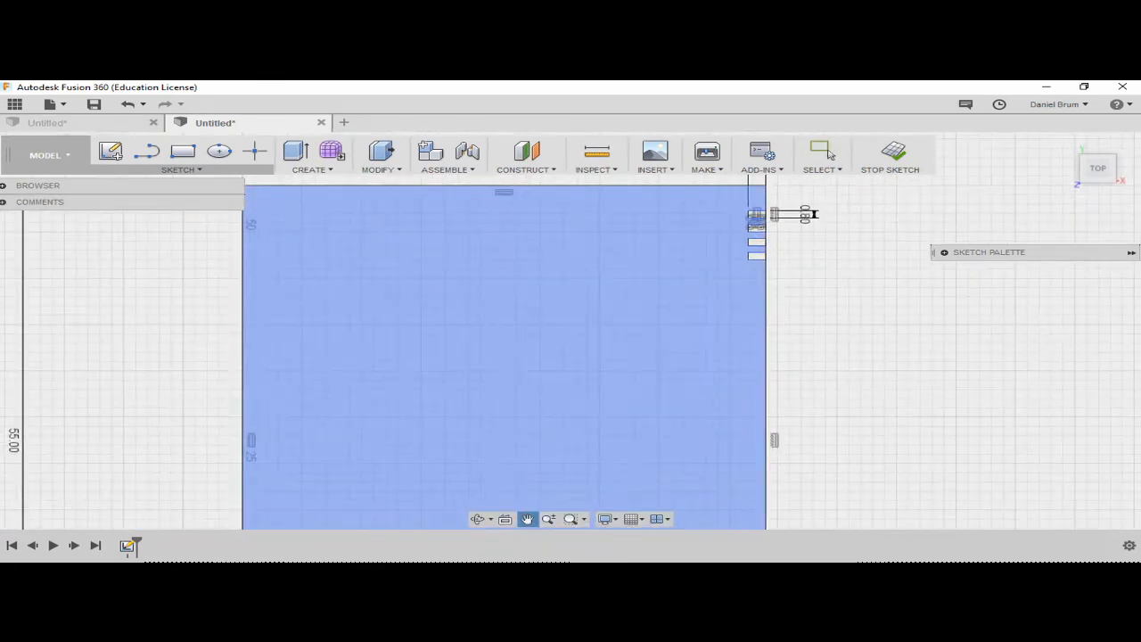
{"action": "left_click", "coordinate": [823, 153]}
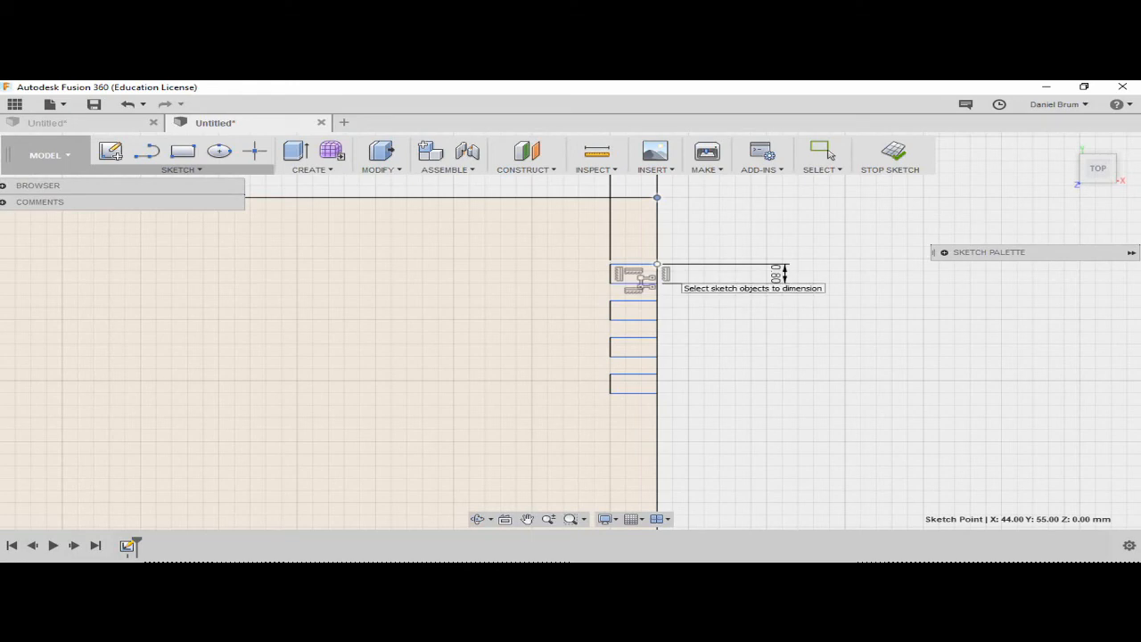
{"action": "left_click", "coordinate": [657, 197]}
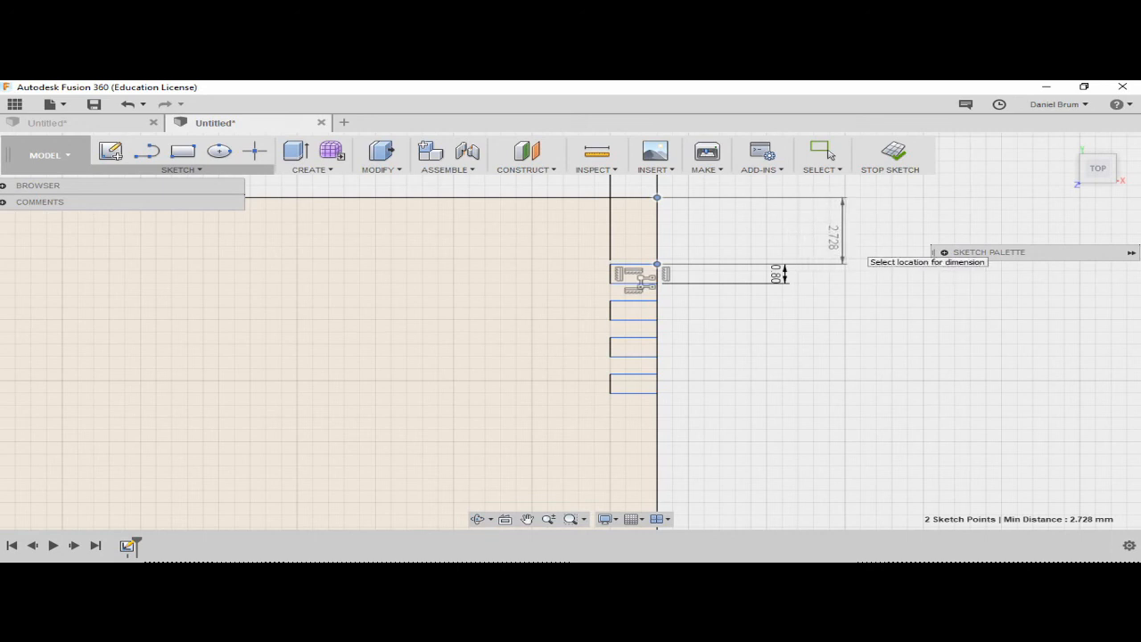
{"action": "left_click", "coordinate": [858, 251]}
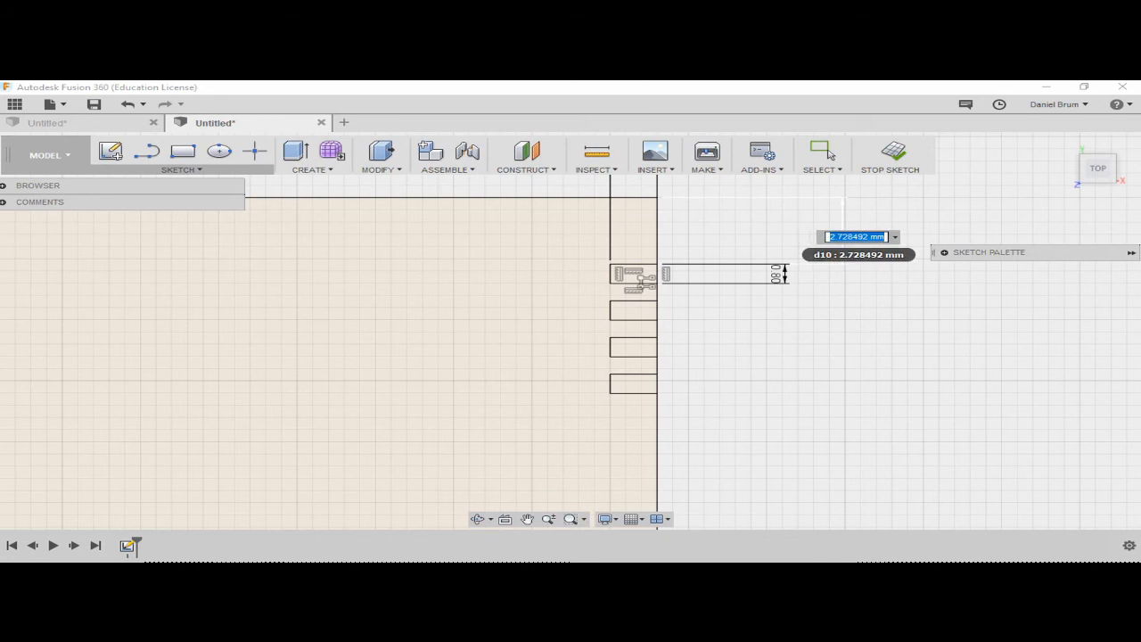
Set the vertical distance between the large rectangle's corner and the first small rectangle to 3 mm
{"action": "left_click", "coordinate": [871, 237]}
{"action": "key", "text": "BackSpace"}
{"action": "key", "text": "BackSpace"}
{"action": "key", "text": "BackSpace"}
{"action": "key", "text": "BackSpace"}
{"action": "key", "text": "BackSpace"}
{"action": "key", "text": "BackSpace"}
{"action": "key", "text": "BackSpace"}
{"action": "key", "text": "BackSpace"}
{"action": "type", "text": "3"}
{"action": "key", "text": "Return"}
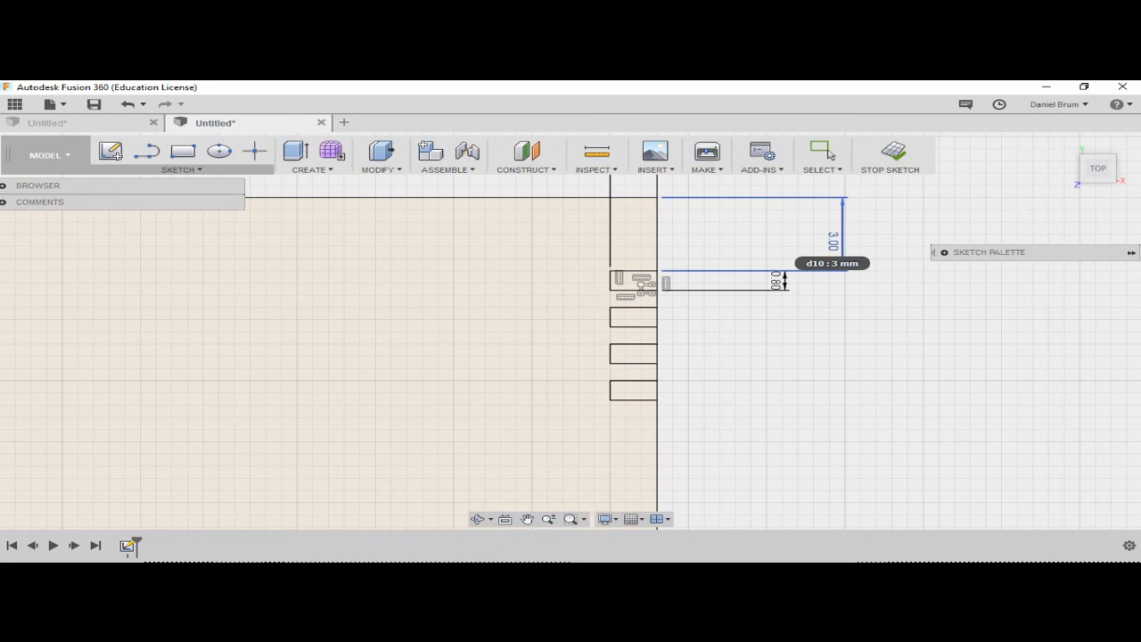
Change the first small rectangle's distance from the large rectangle's top edge to 6 mm
{"action": "double_click", "coordinate": [833, 241]}
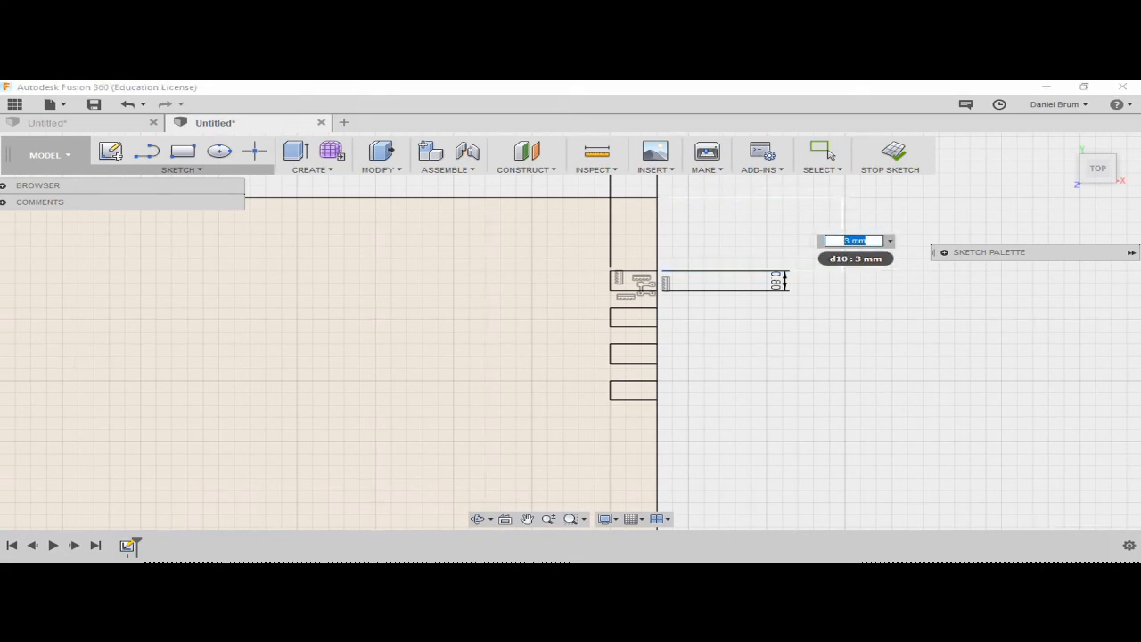
{"action": "type", "text": "6"}
{"action": "key", "text": "Return"}
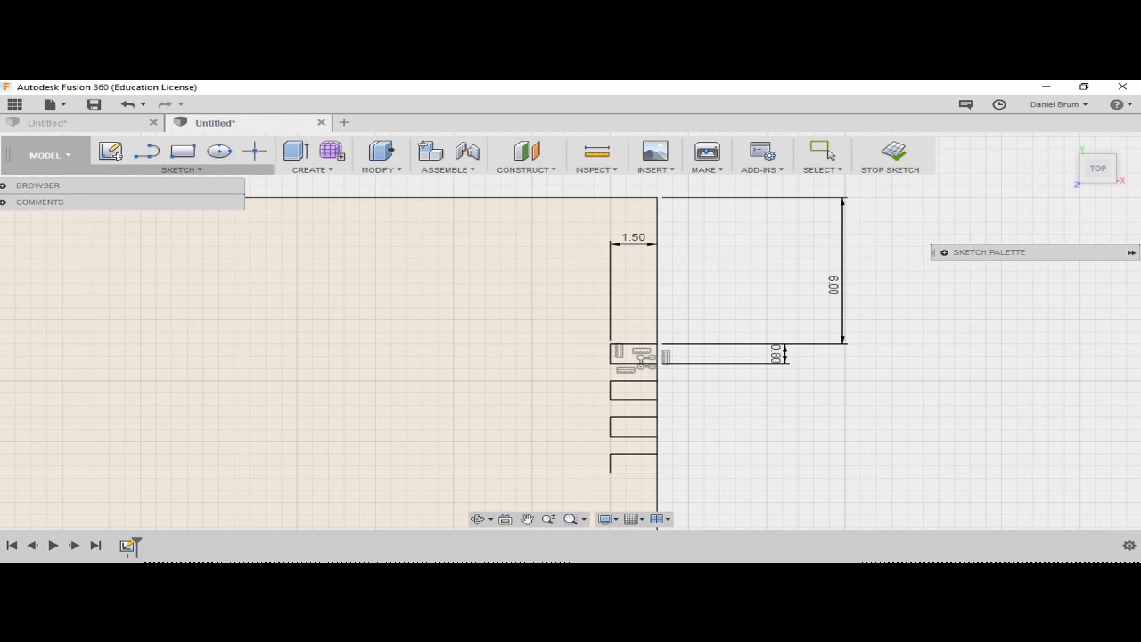
Examine the patterned small rectangles and their position dimensions, both close up and within the whole large rectangle
{"action": "scroll", "coordinate": [724, 330], "scroll_direction": "down", "scroll_amount": 5}
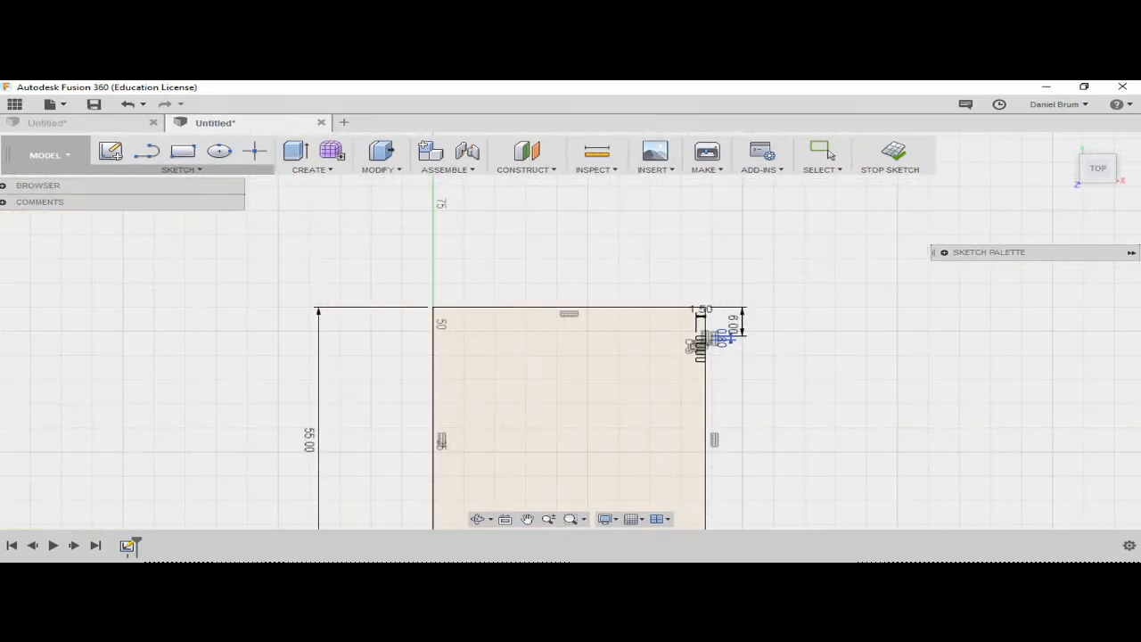
{"action": "scroll", "coordinate": [724, 337], "scroll_direction": "up", "scroll_amount": 8}
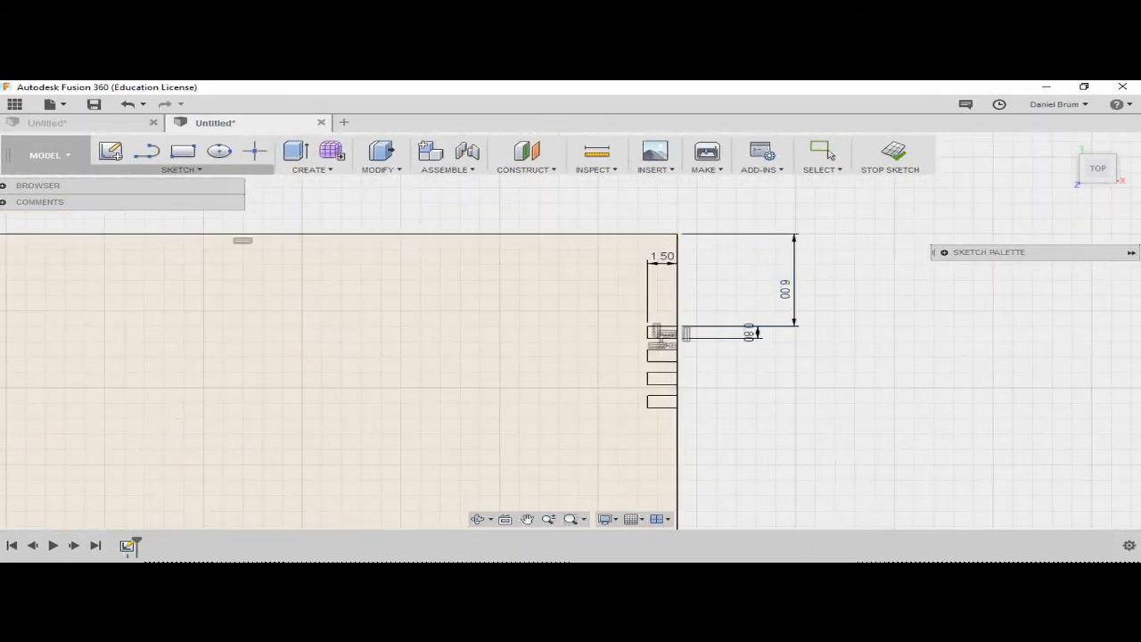
{"action": "scroll", "coordinate": [746, 299], "scroll_direction": "down", "scroll_amount": 5}
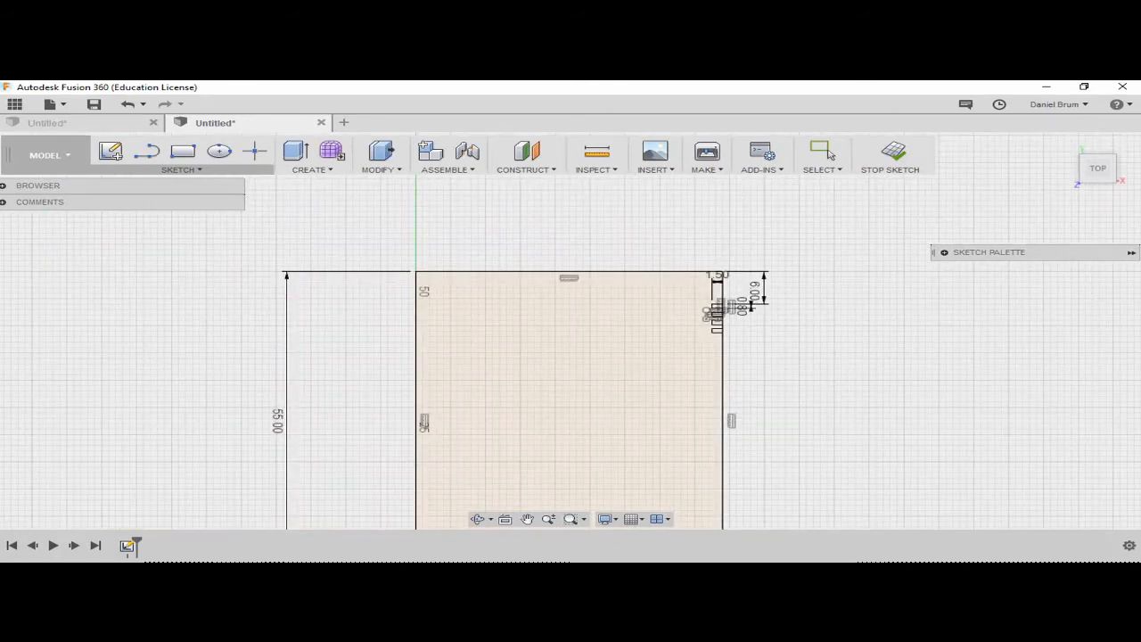
{"action": "mouse_move", "coordinate": [571, 401]}
{"action": "middle_mouse_down"}
{"action": "mouse_move", "coordinate": [578, 326]}
{"action": "mouse_move", "coordinate": [565, 359]}
{"action": "middle_mouse_up"}
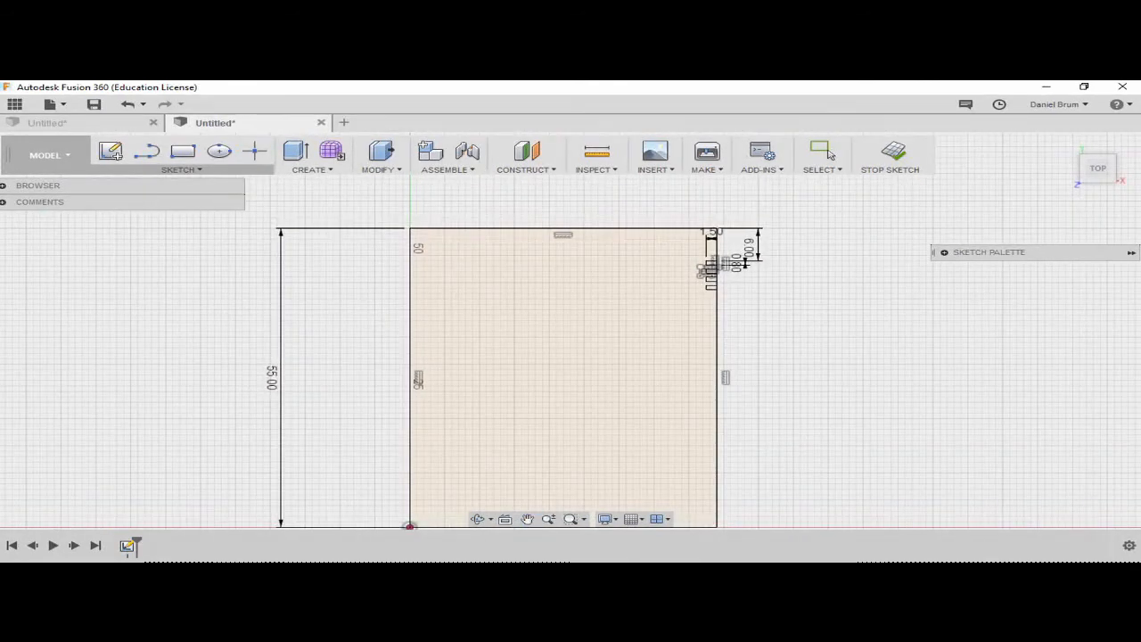
{"action": "left_click", "coordinate": [282, 375]}
{"action": "middle_click_drag", "start_coordinate": [563, 374], "coordinate": [401, 423]}
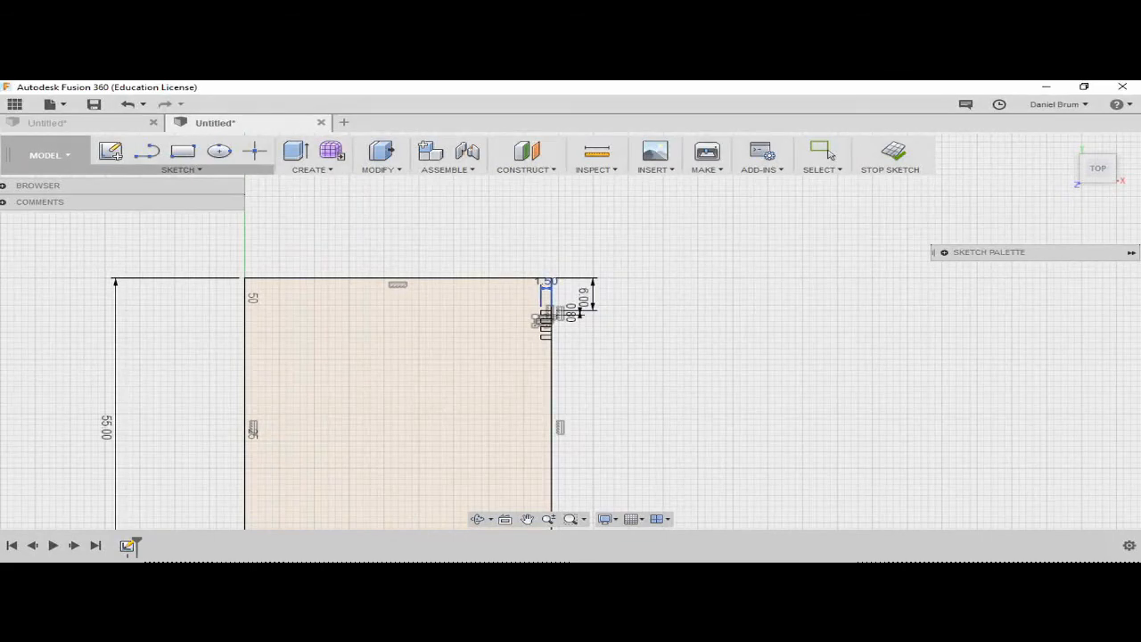
{"action": "scroll", "coordinate": [540, 319], "scroll_direction": "down", "scroll_amount": 1}
{"action": "scroll", "coordinate": [541, 314], "scroll_direction": "up", "scroll_amount": 7}
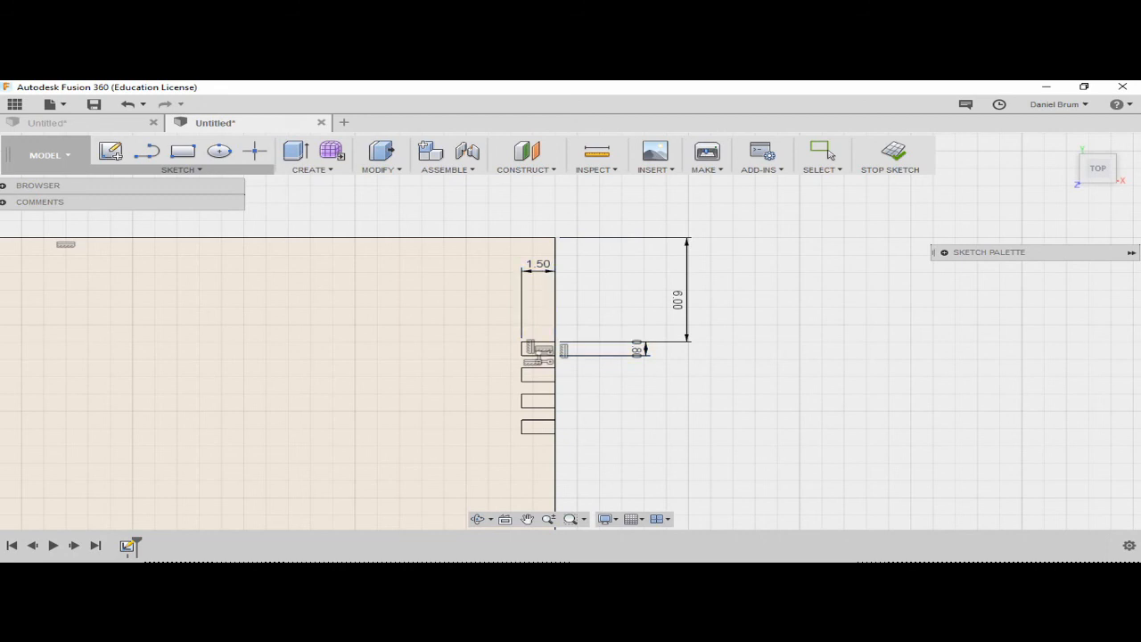
{"action": "scroll", "coordinate": [579, 285], "scroll_direction": "down", "scroll_amount": 4}
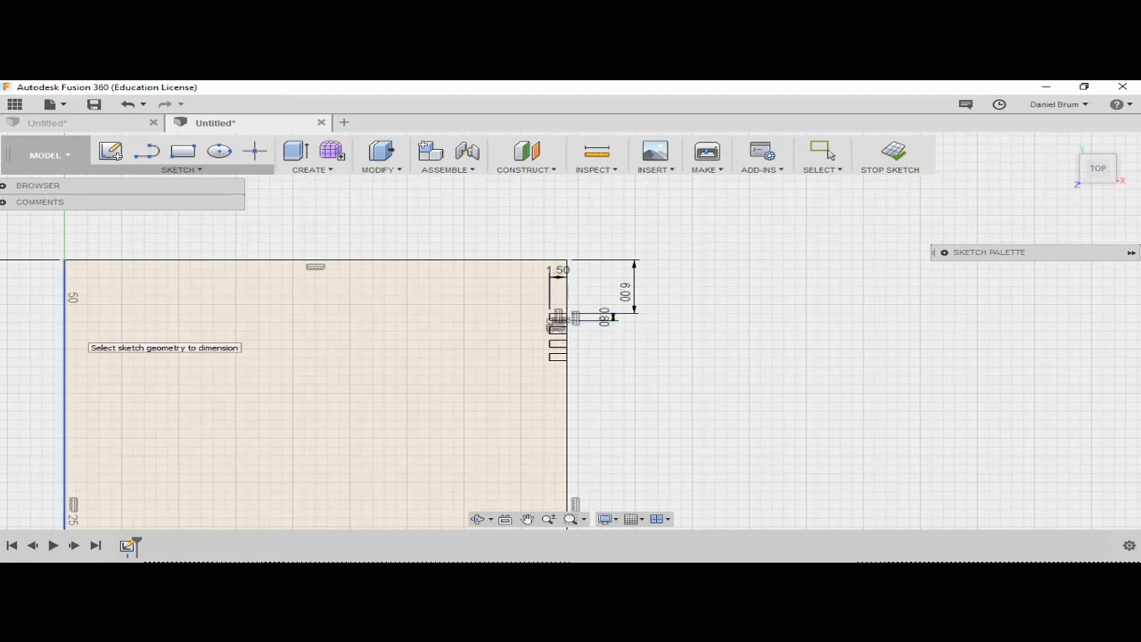
{"action": "scroll", "coordinate": [271, 329], "scroll_direction": "down", "scroll_amount": 4}
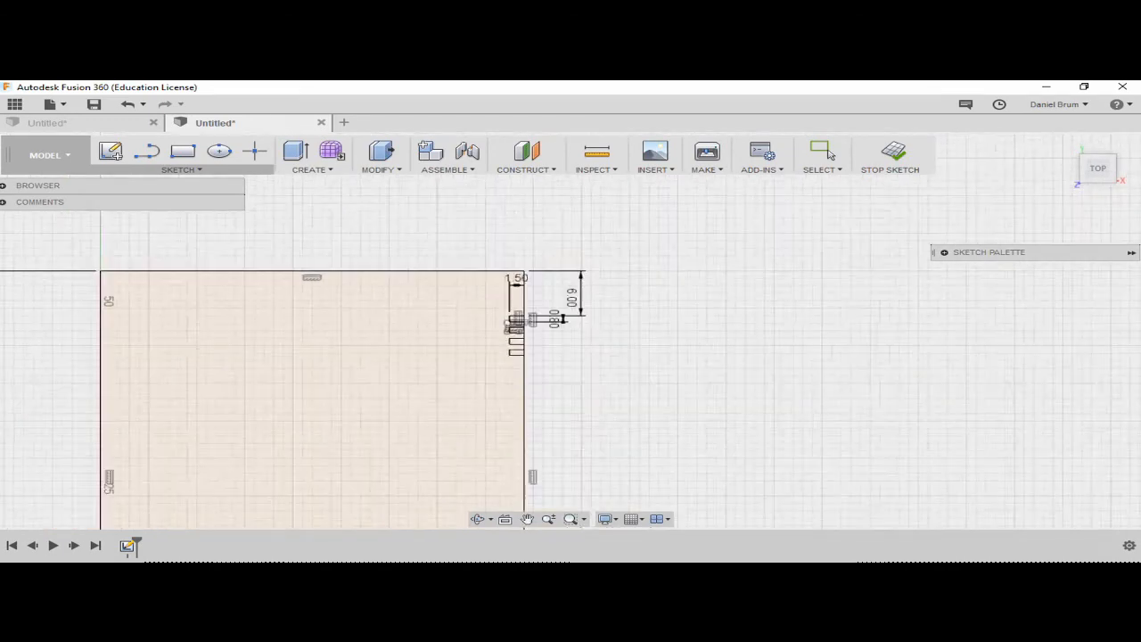
{"action": "middle_click_drag", "start_coordinate": [367, 267], "coordinate": [516, 214]}
{"action": "scroll", "coordinate": [515, 214], "scroll_direction": "down", "scroll_amount": 1}
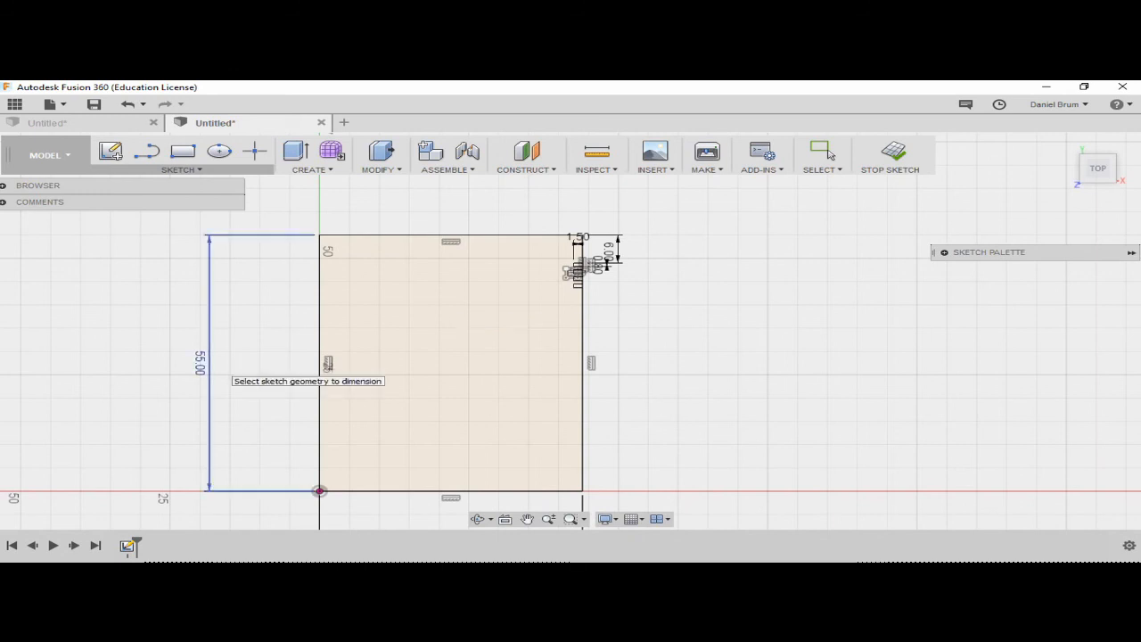
Open the large rectangle's height dimension
{"action": "double_click", "coordinate": [200, 363]}
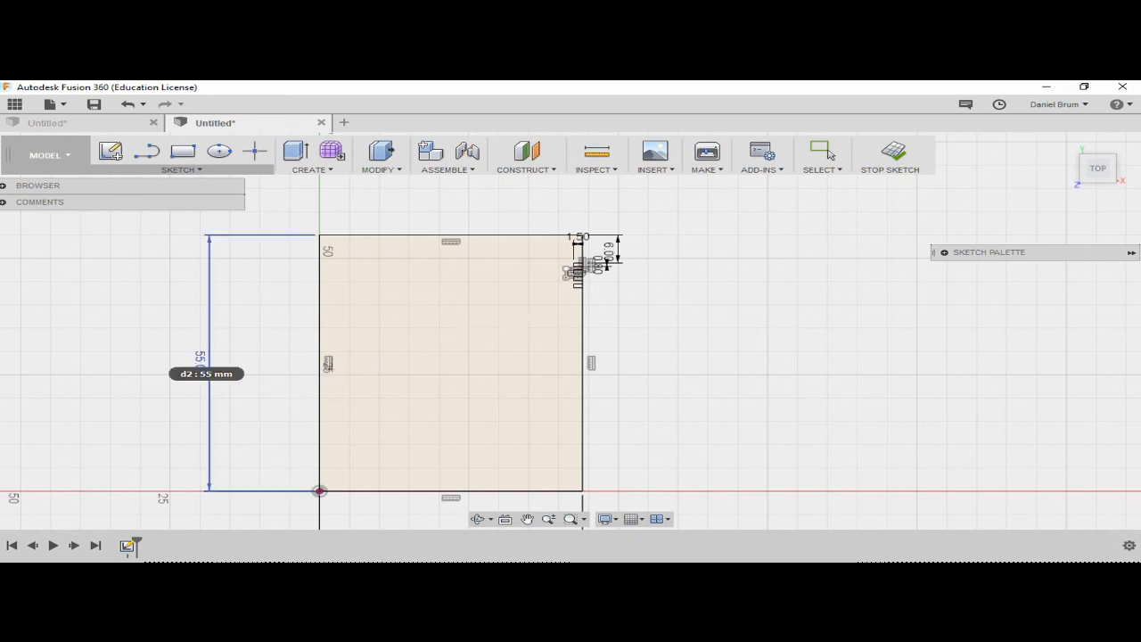
{"action": "key", "text": "Return"}
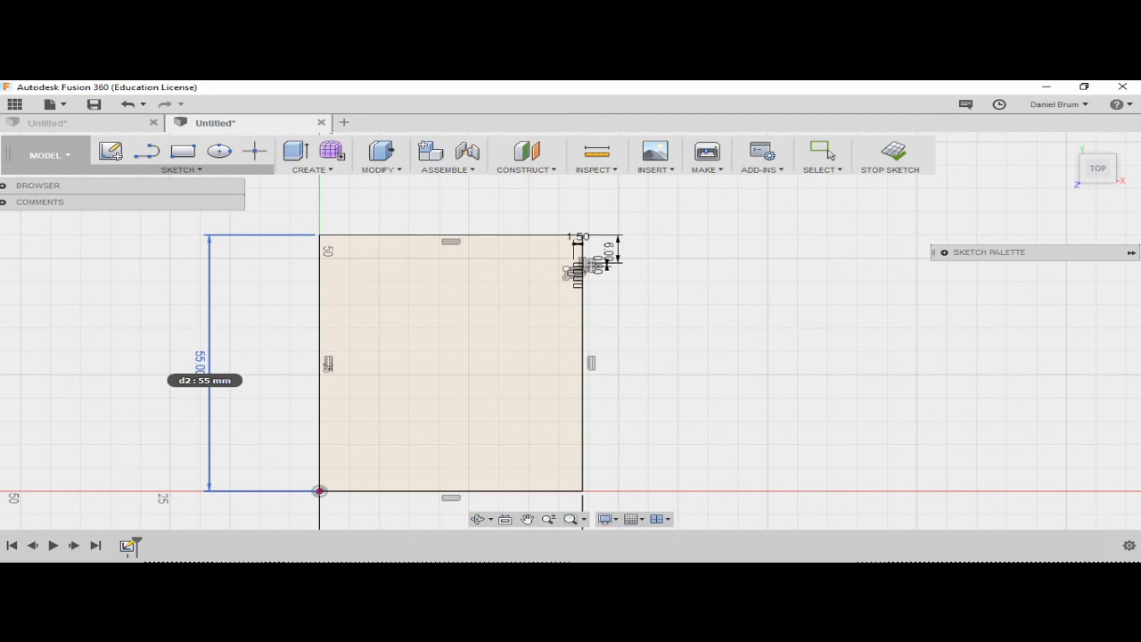
{"action": "key", "text": "Return"}
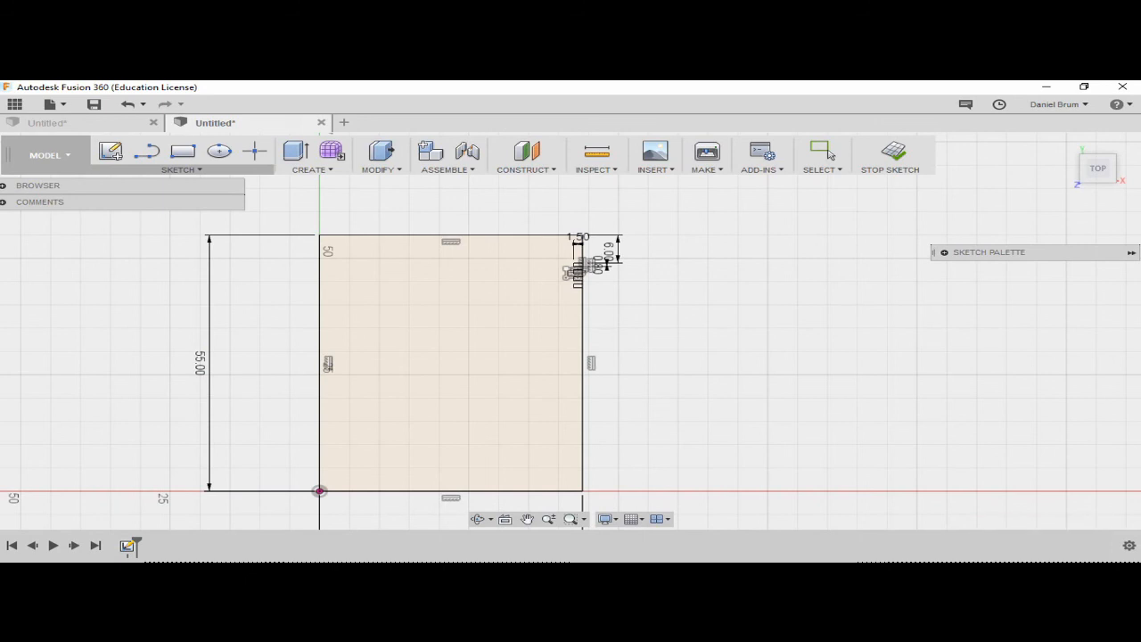
Review the sketch's overall width and height dimensions and the row of small rectangles along its right edge
{"action": "left_click", "coordinate": [527, 519]}
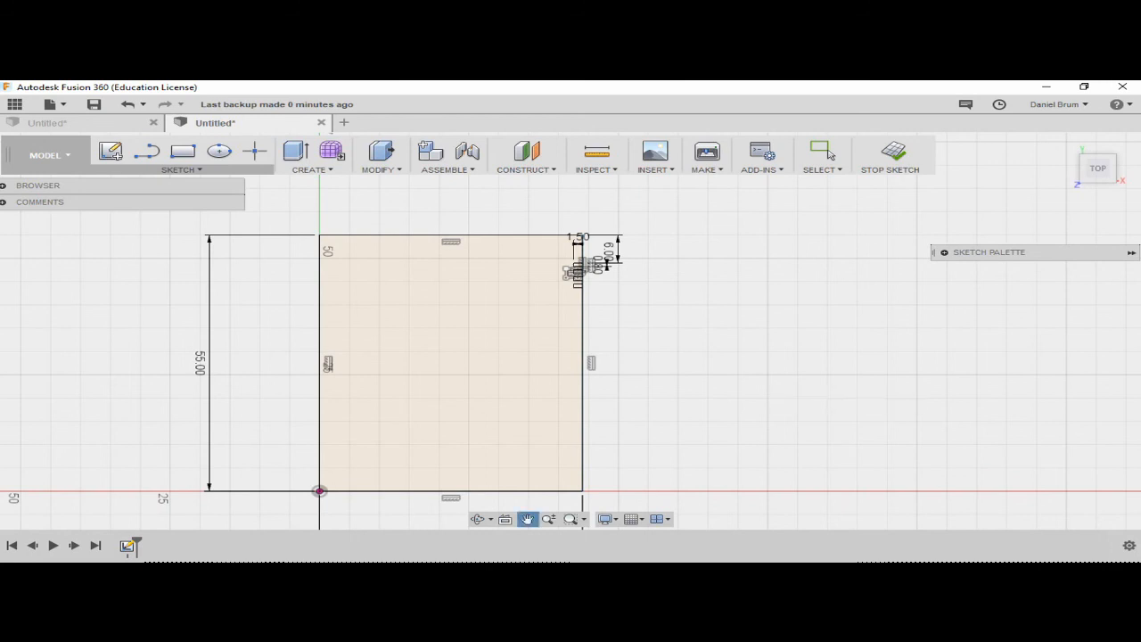
{"action": "left_click_drag", "start_coordinate": [535, 464], "coordinate": [546, 443]}
{"action": "key", "text": "Escape"}
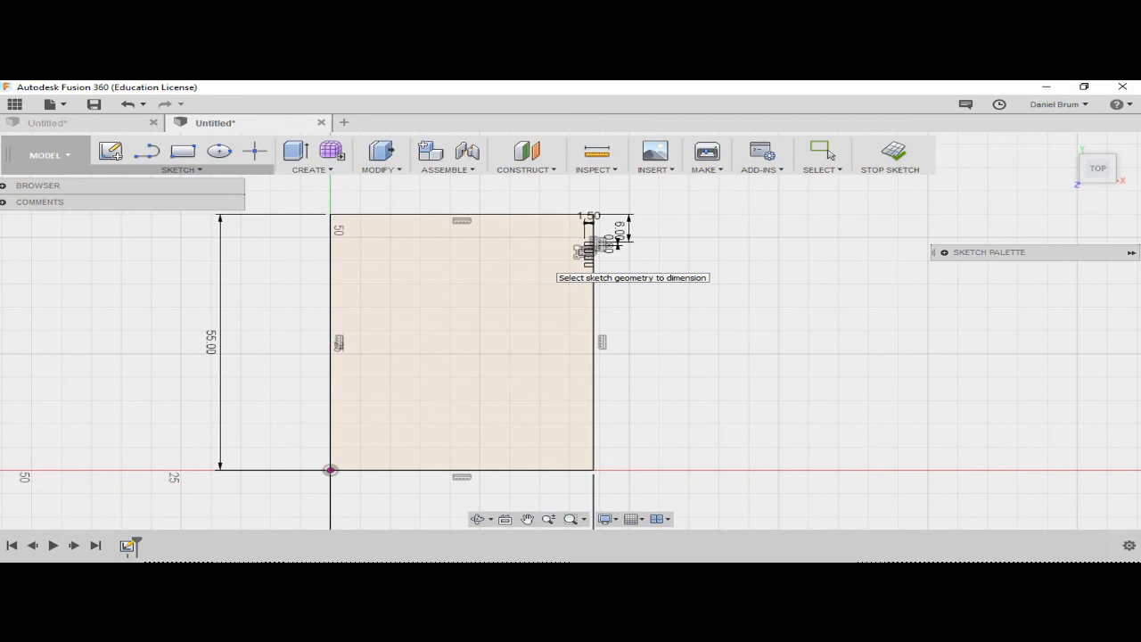
{"action": "scroll", "coordinate": [611, 227], "scroll_direction": "down", "scroll_amount": 2}
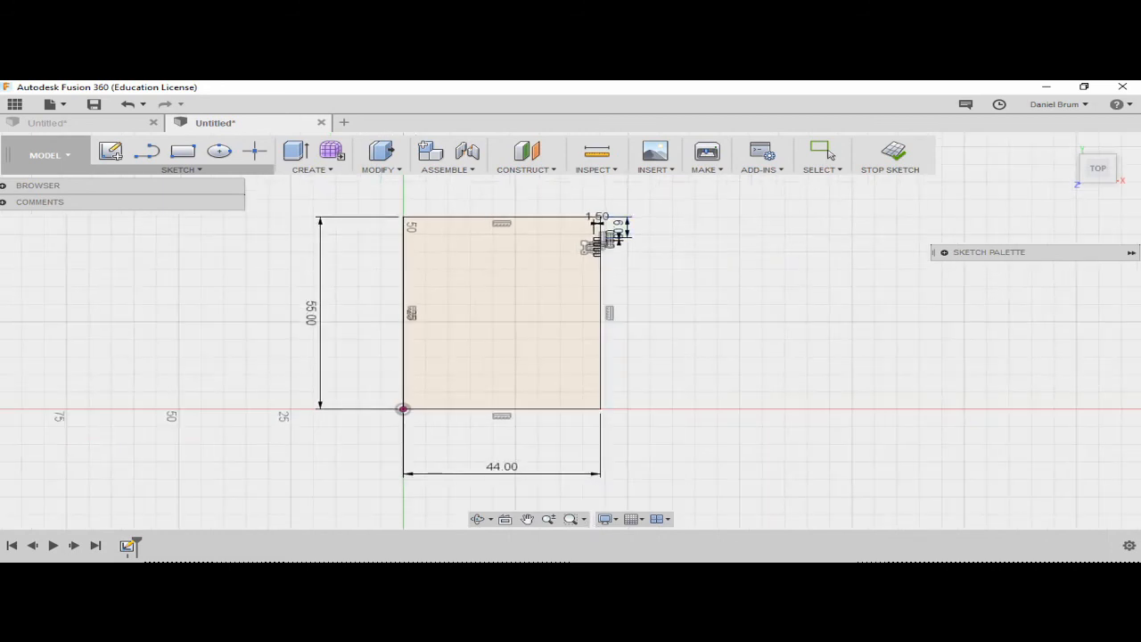
{"action": "middle_click_drag", "start_coordinate": [611, 237], "coordinate": [571, 299]}
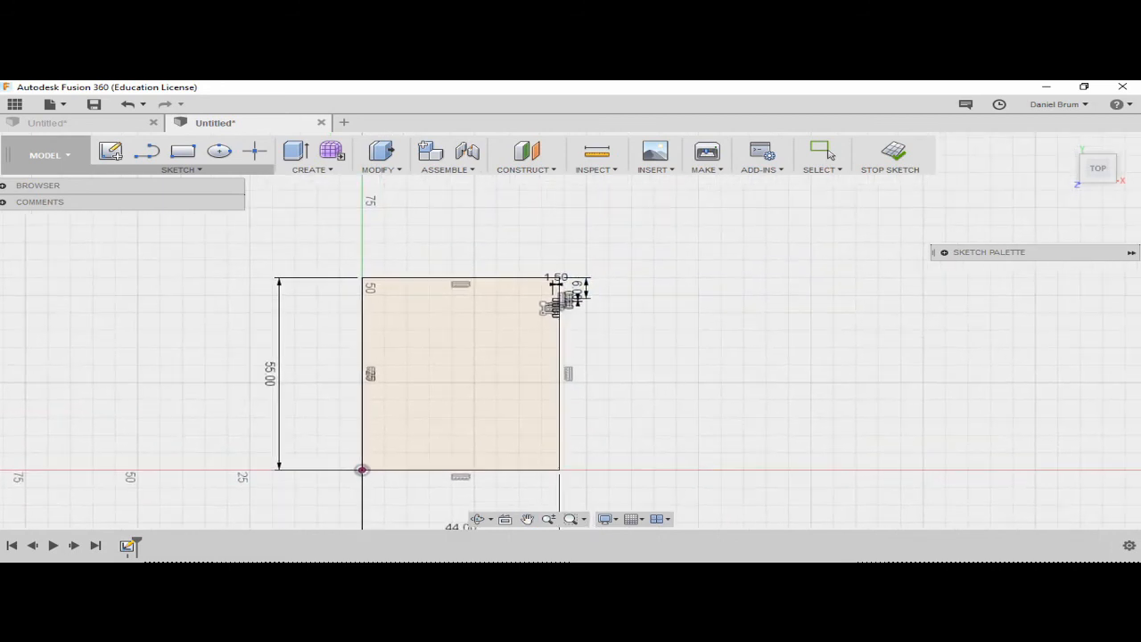
{"action": "scroll", "coordinate": [589, 296], "scroll_direction": "down", "scroll_amount": 1}
{"action": "scroll", "coordinate": [589, 295], "scroll_direction": "up", "scroll_amount": 5}
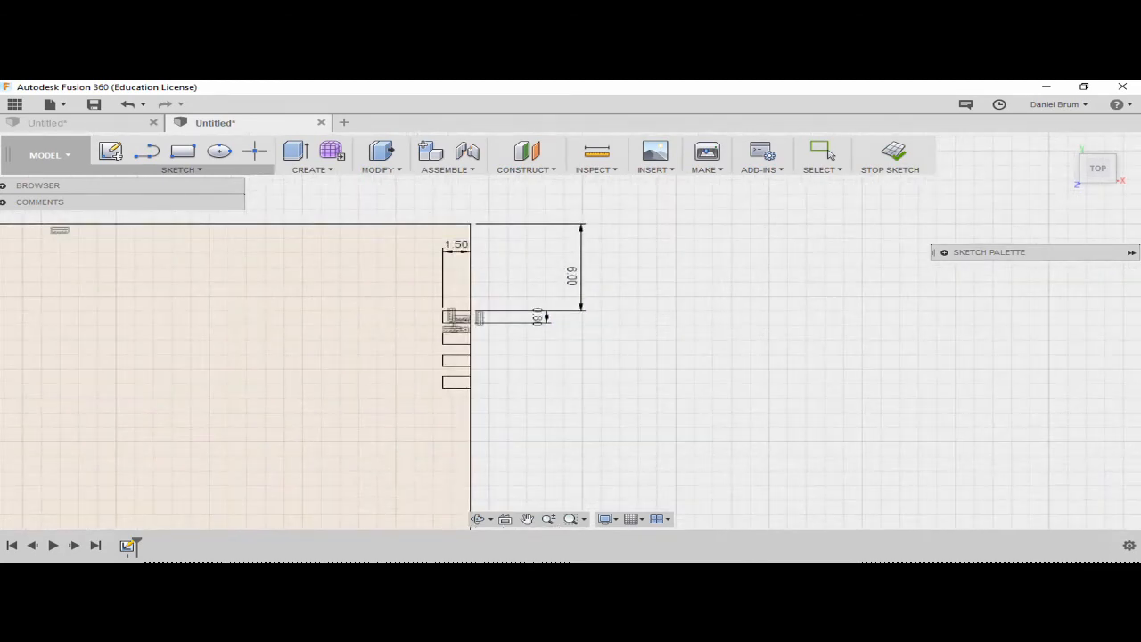
{"action": "middle_click_drag", "start_coordinate": [571, 299], "coordinate": [661, 319]}
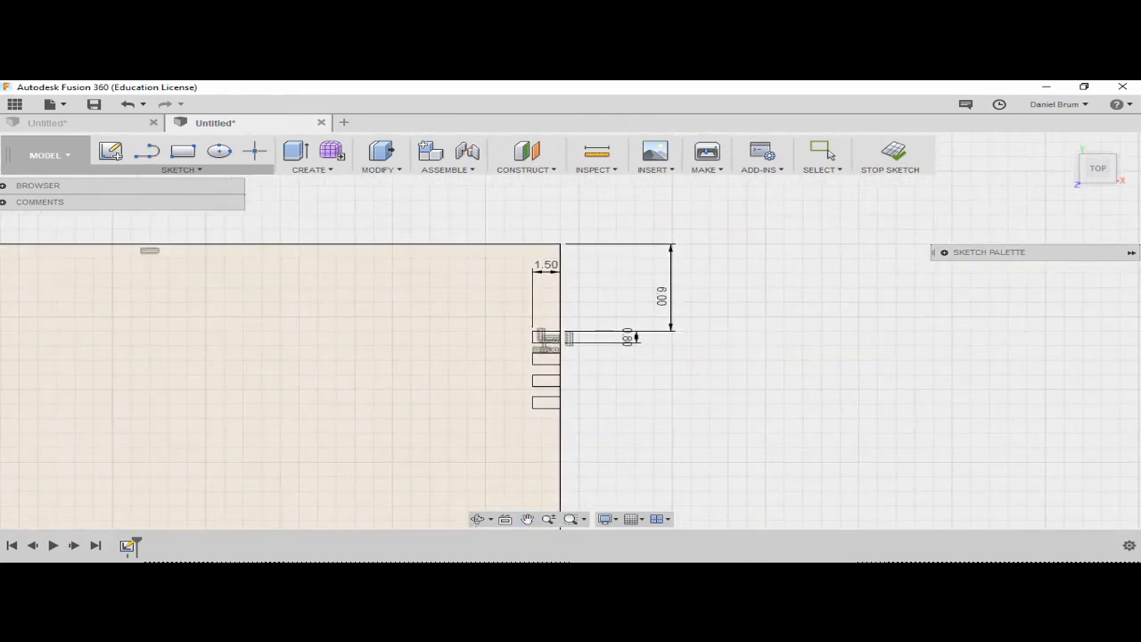
{"action": "middle_click_drag", "start_coordinate": [533, 331], "coordinate": [651, 264]}
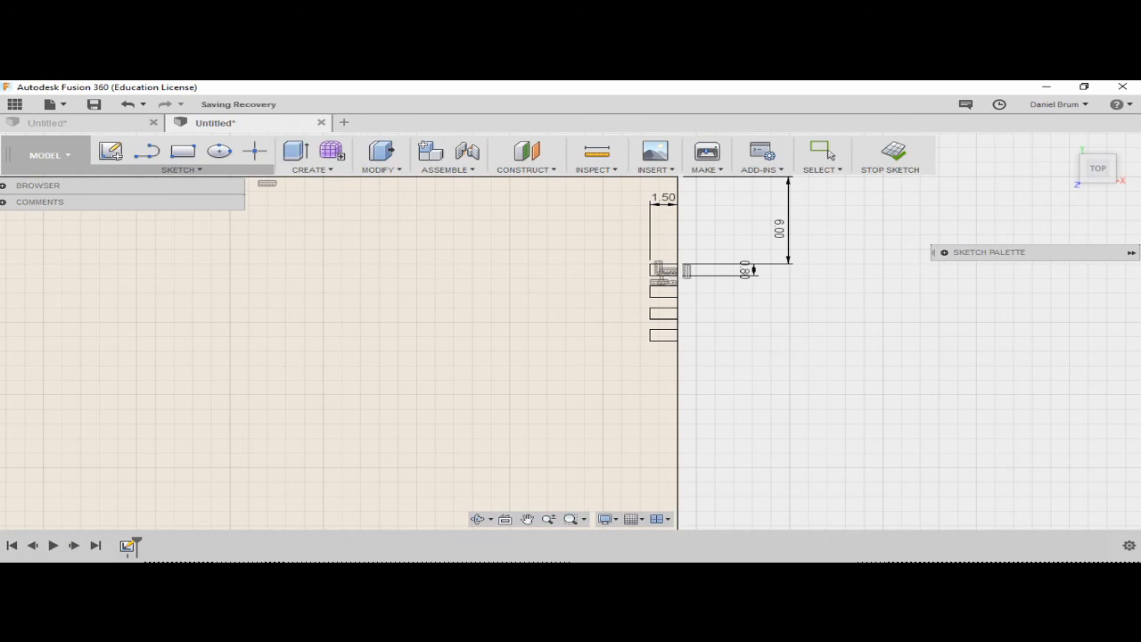
{"action": "scroll", "coordinate": [711, 324], "scroll_direction": "down", "scroll_amount": 5}
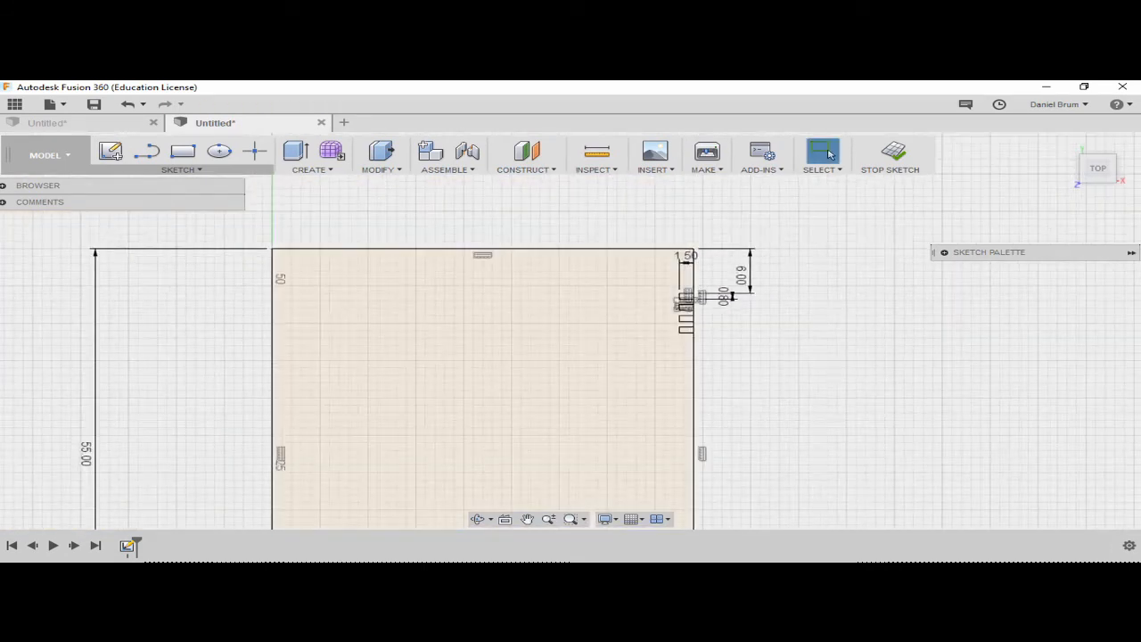
{"action": "middle_click_drag", "start_coordinate": [711, 324], "coordinate": [726, 255]}
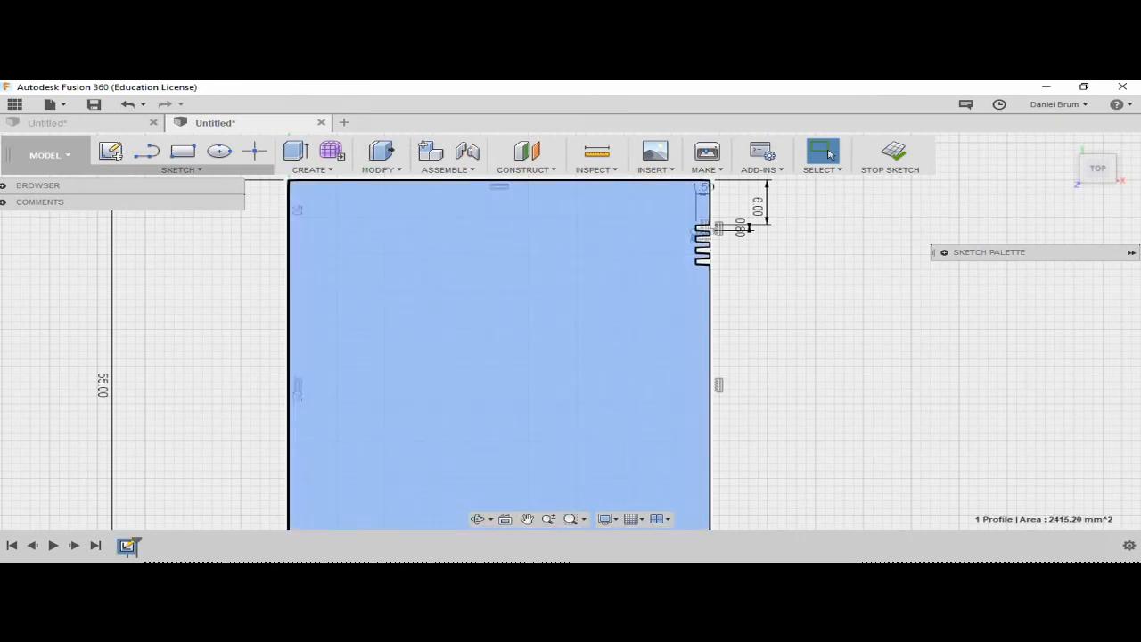
Examine the four small rectangles and the large rectangle's overall profile, along with the Rectangular Pattern options
{"action": "middle_click_drag", "start_coordinate": [499, 374], "coordinate": [499, 315]}
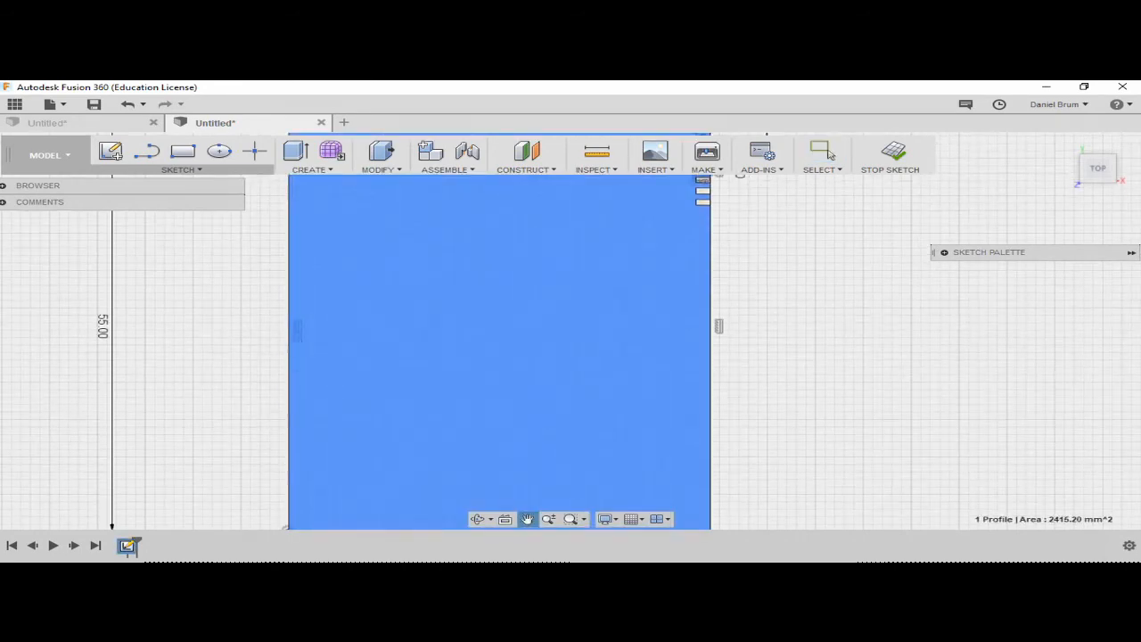
{"action": "scroll", "coordinate": [456, 279], "scroll_direction": "down", "scroll_amount": 1}
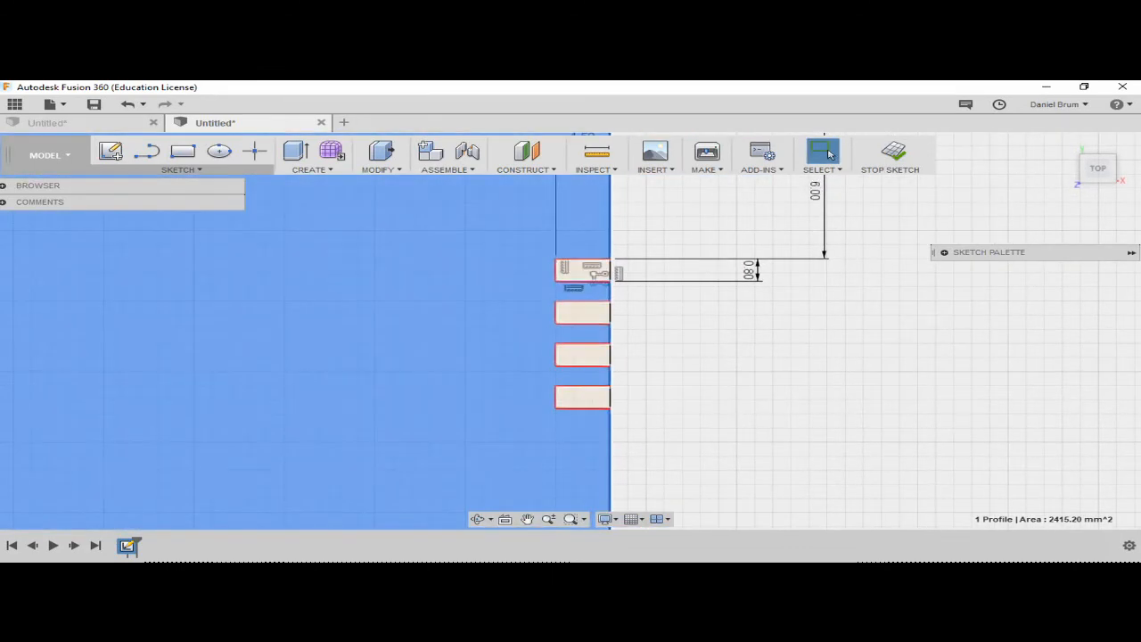
{"action": "scroll", "coordinate": [363, 392], "scroll_direction": "down", "scroll_amount": 5}
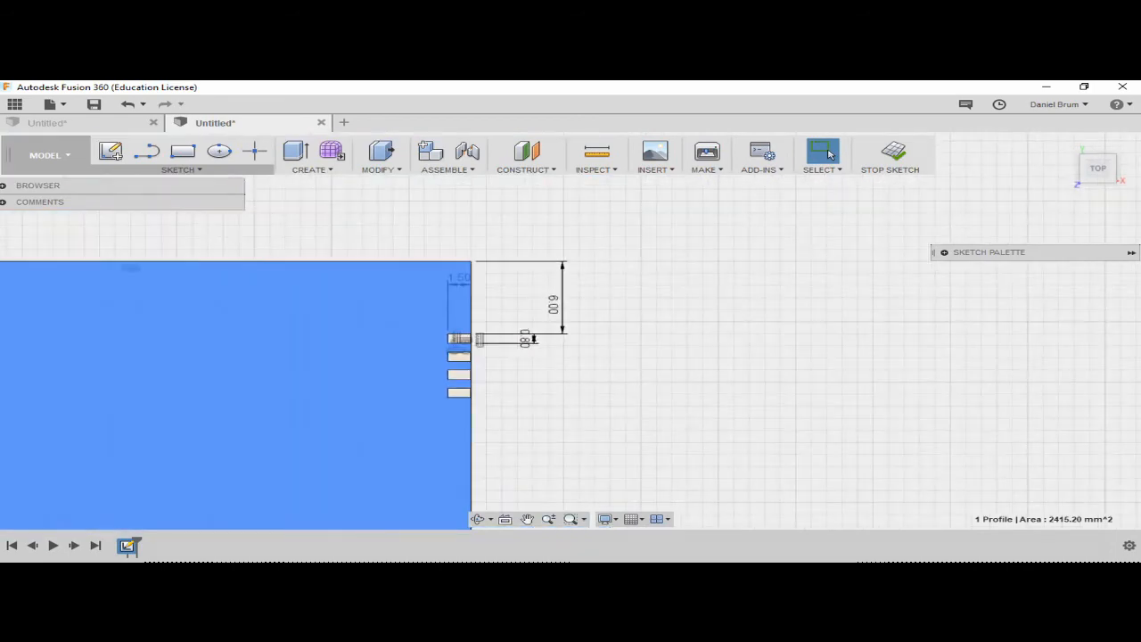
{"action": "mouse_move", "coordinate": [363, 393]}
{"action": "middle_mouse_down"}
{"action": "mouse_move", "coordinate": [457, 402]}
{"action": "mouse_move", "coordinate": [698, 321]}
{"action": "middle_mouse_up"}
{"action": "scroll", "coordinate": [565, 347], "scroll_direction": "down", "scroll_amount": 2}
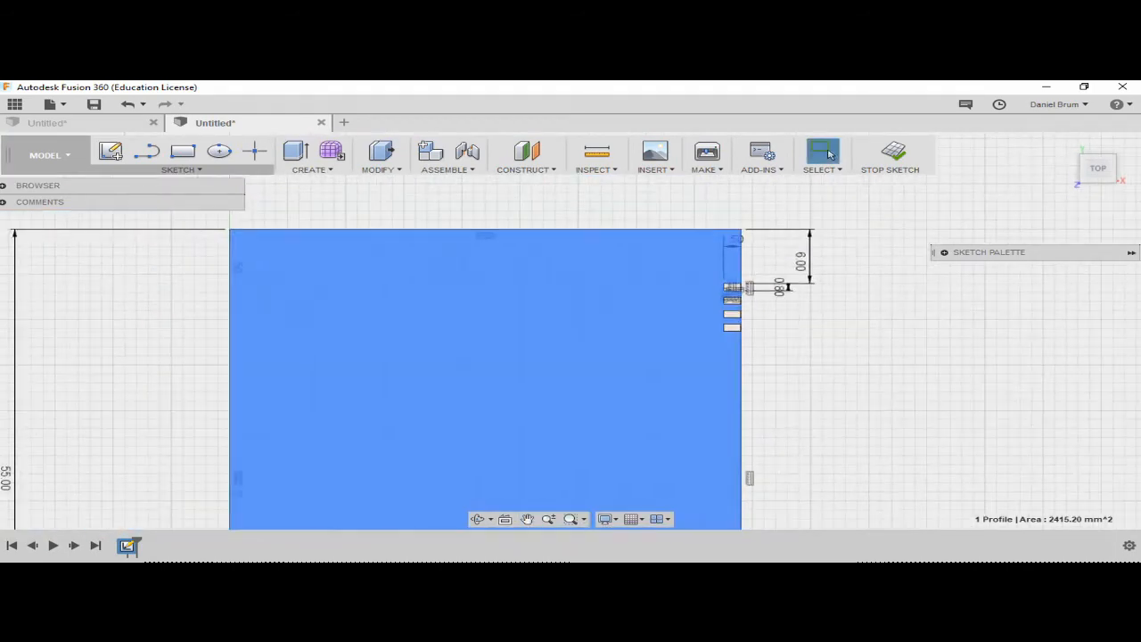
{"action": "middle_click_drag", "start_coordinate": [565, 348], "coordinate": [566, 293]}
{"action": "scroll", "coordinate": [527, 357], "scroll_direction": "down", "scroll_amount": 2}
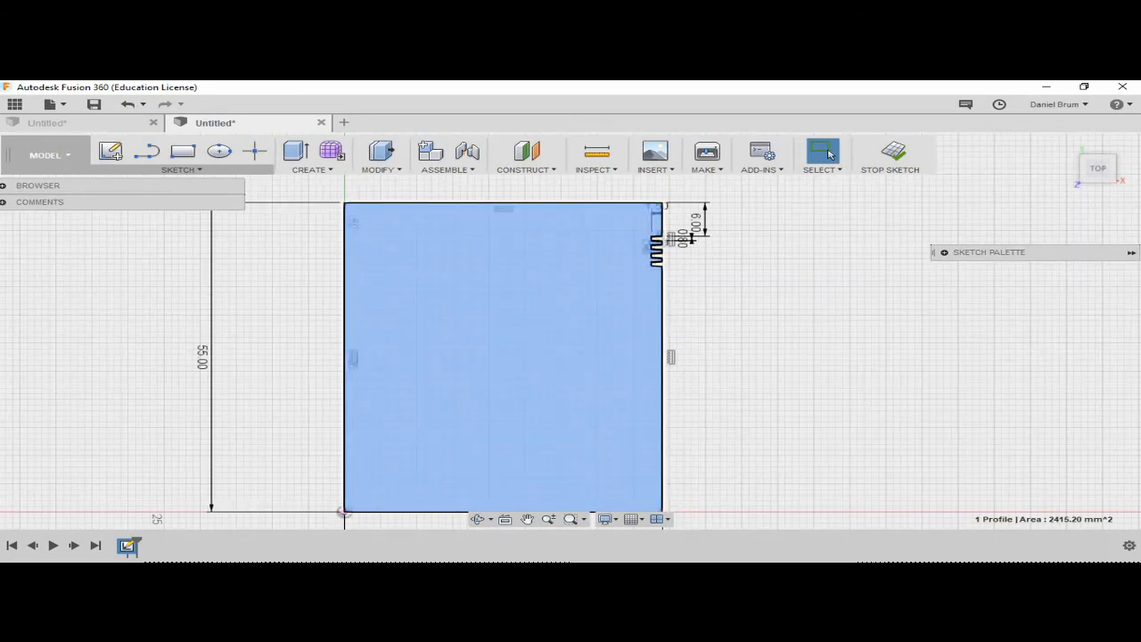
{"action": "left_click", "coordinate": [181, 169]}
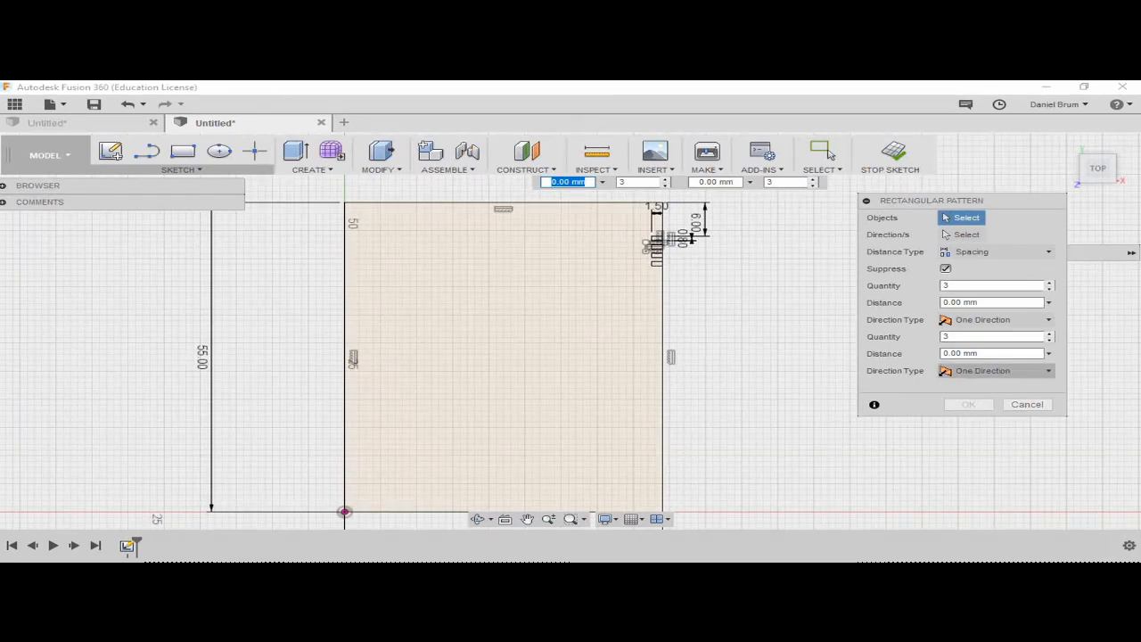
{"action": "left_click", "coordinate": [1027, 404]}
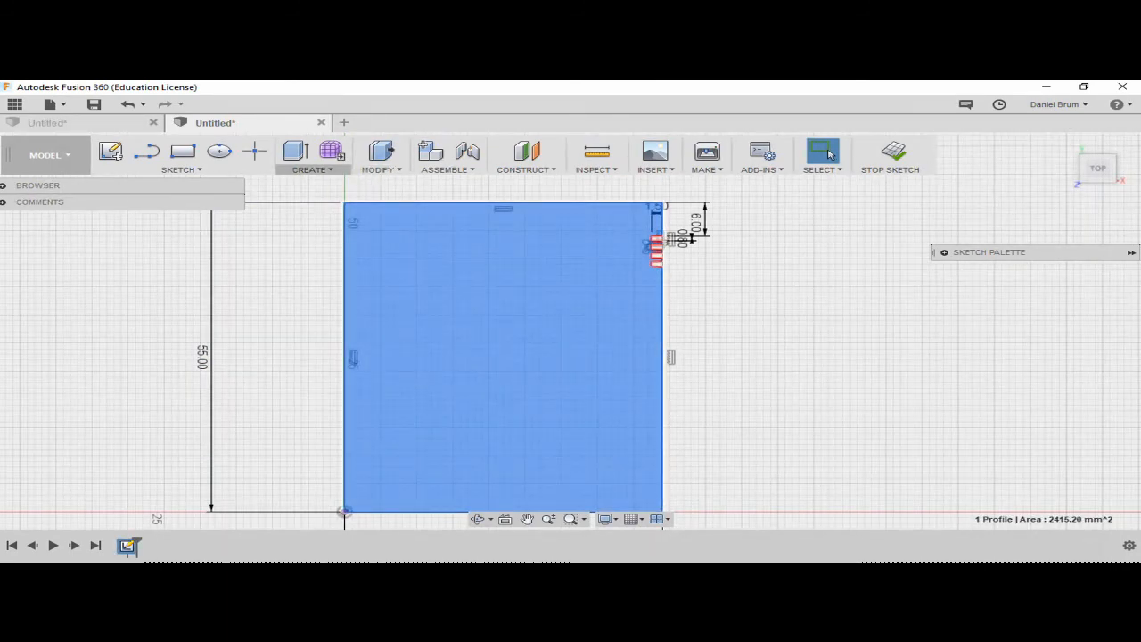
Set up a Revolve of the notched rectangle profile using its left vertical edge as the axis
{"action": "left_click", "coordinate": [313, 170]}
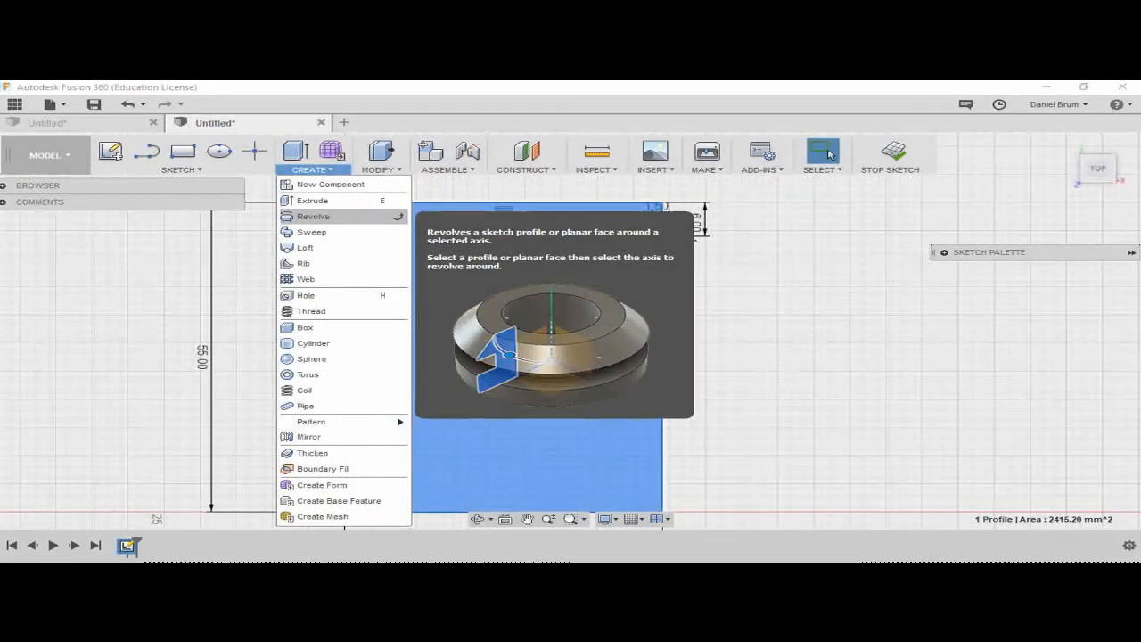
{"action": "left_click", "coordinate": [314, 217]}
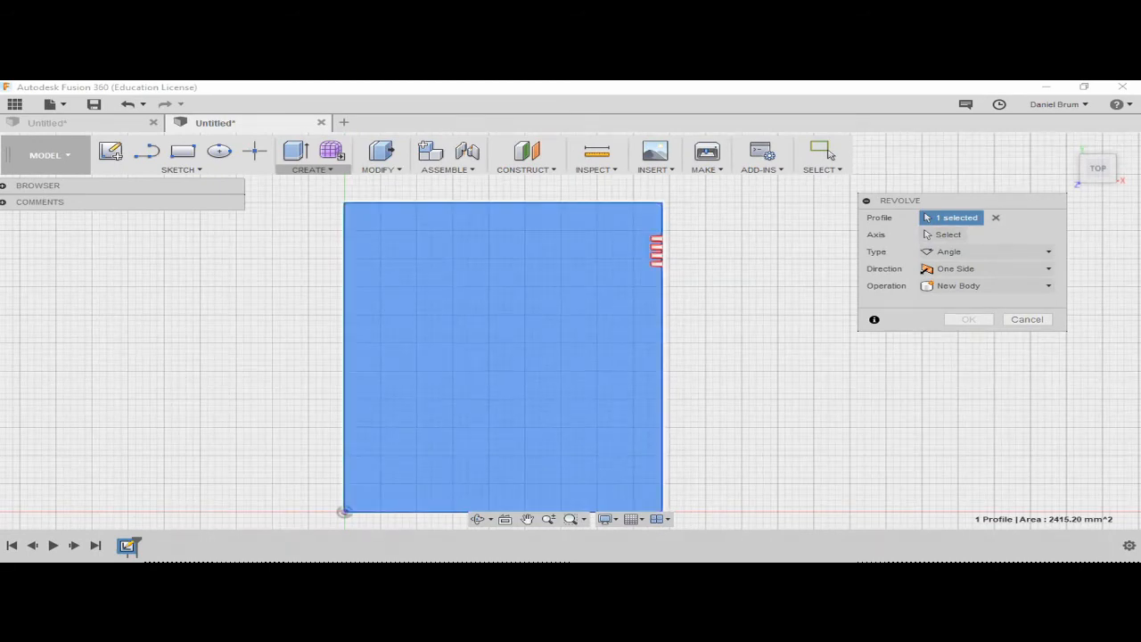
{"action": "left_click", "coordinate": [944, 234]}
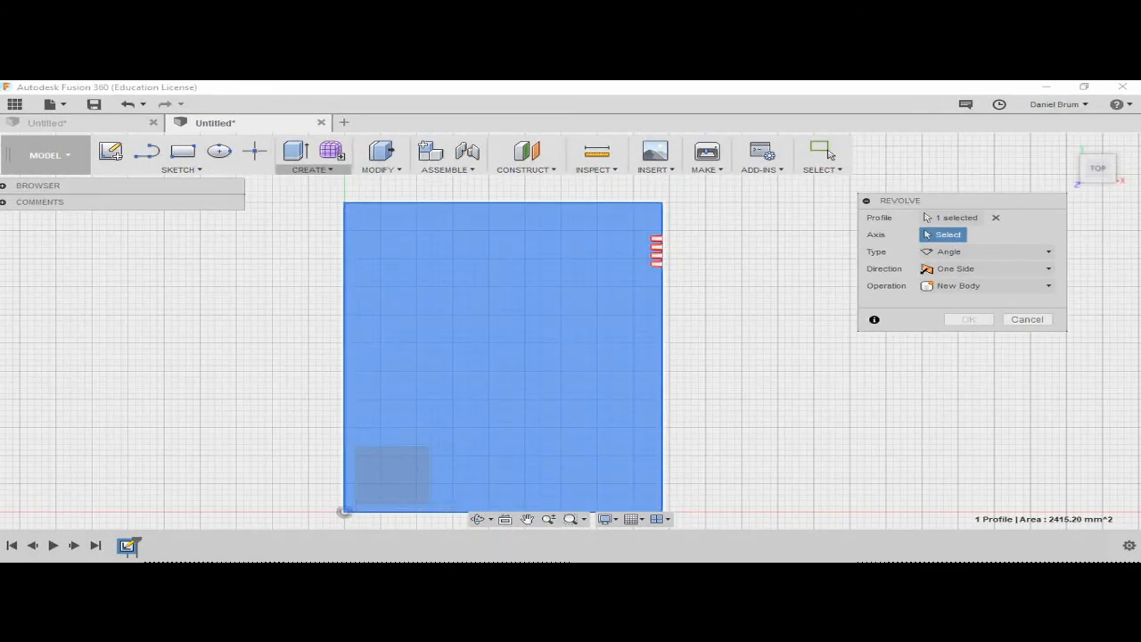
{"action": "middle_click_drag", "start_coordinate": [416, 420], "coordinate": [437, 361]}
{"action": "scroll", "coordinate": [436, 361], "scroll_direction": "down", "scroll_amount": 1}
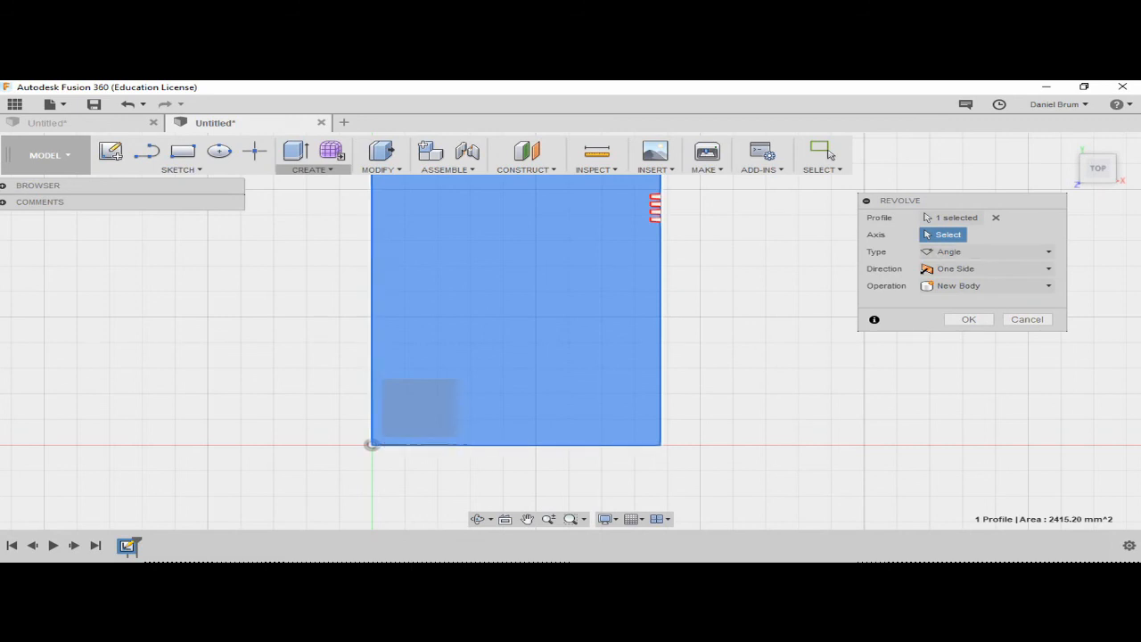
{"action": "left_click", "coordinate": [310, 169]}
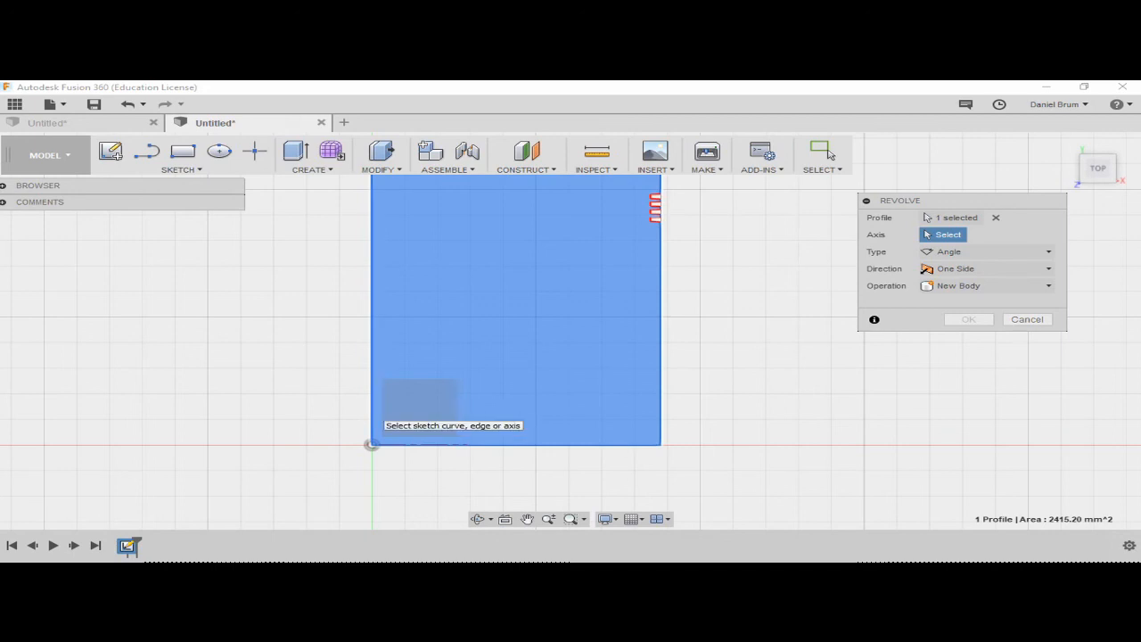
{"action": "left_click", "coordinate": [371, 444]}
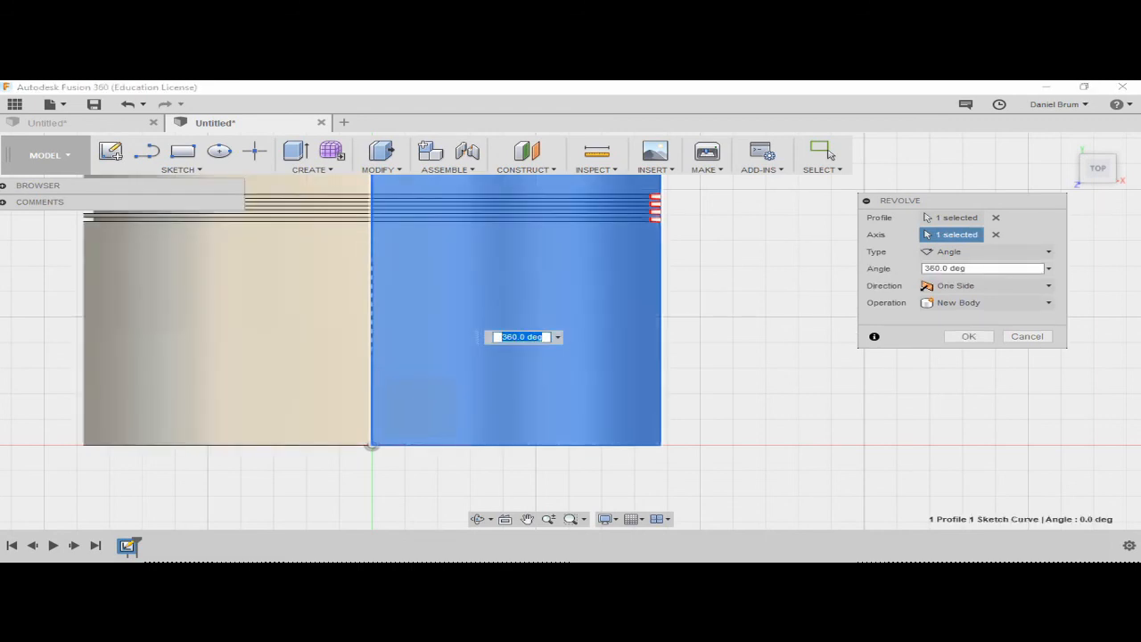
Try the rectangle's bottom edge as the revolve axis, and return to its left vertical edge
{"action": "left_click", "coordinate": [996, 235]}
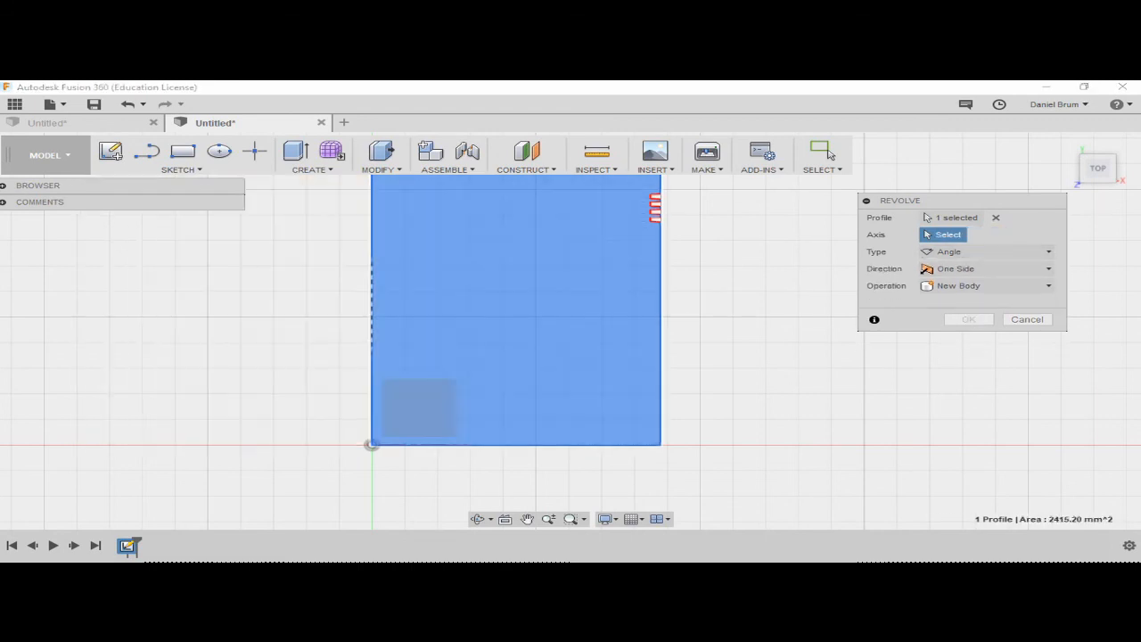
{"action": "left_click", "coordinate": [371, 444]}
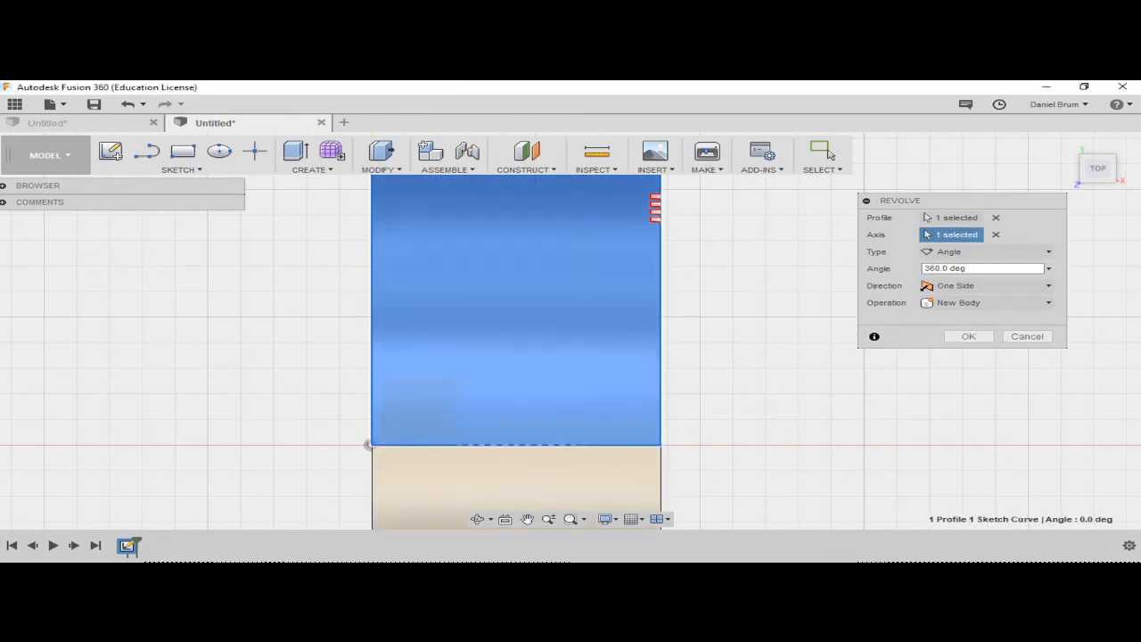
{"action": "middle_click_drag", "start_coordinate": [517, 375], "coordinate": [526, 332], "text": "shift"}
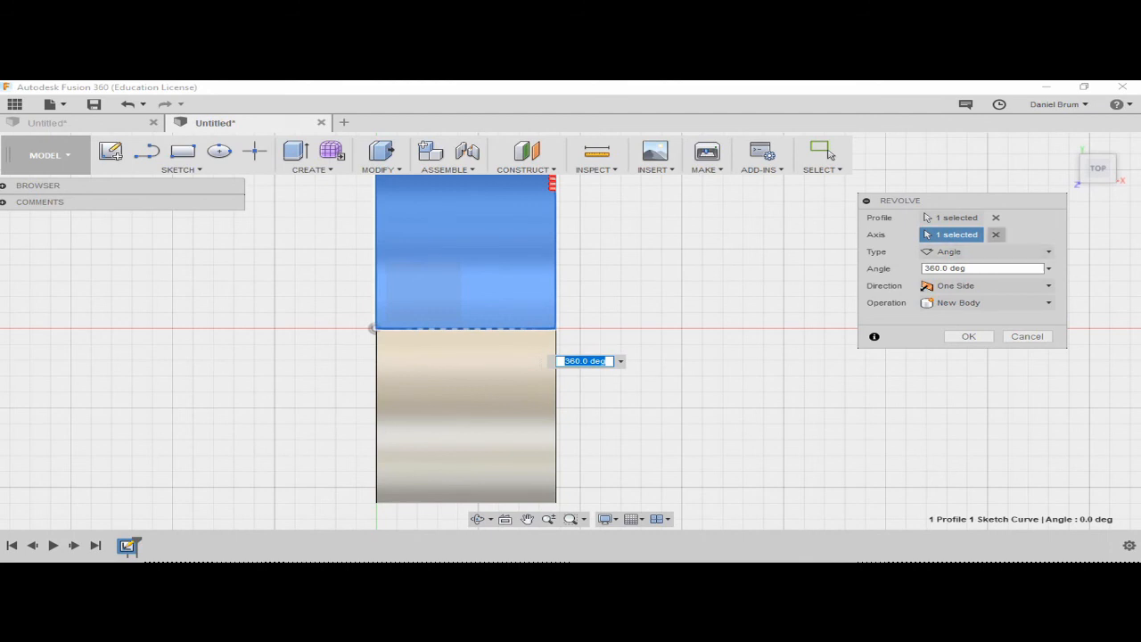
{"action": "left_click", "coordinate": [997, 234]}
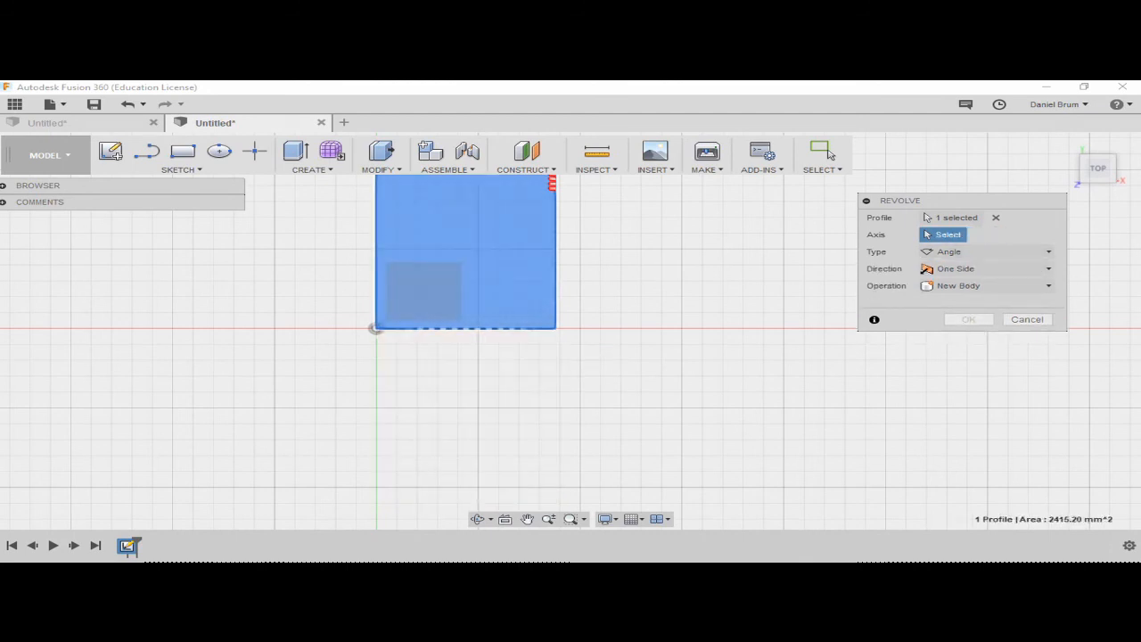
{"action": "left_click", "coordinate": [376, 268]}
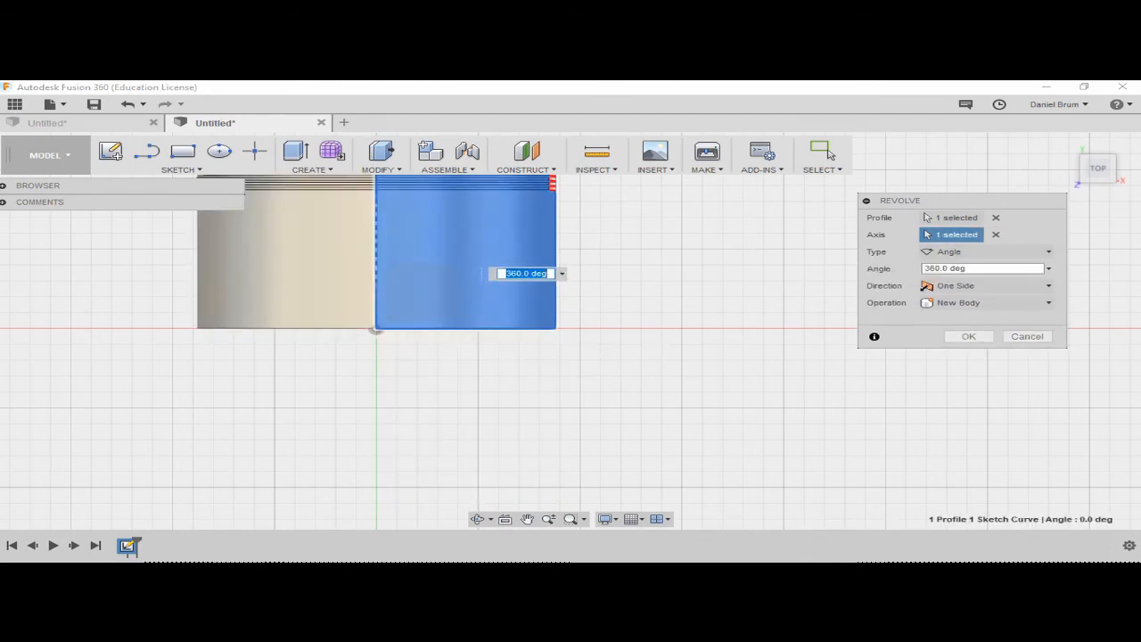
Complete the revolve as a new body with the Angle type at 360 degrees and One Side direction
{"action": "middle_click_drag", "start_coordinate": [377, 267], "coordinate": [385, 333]}
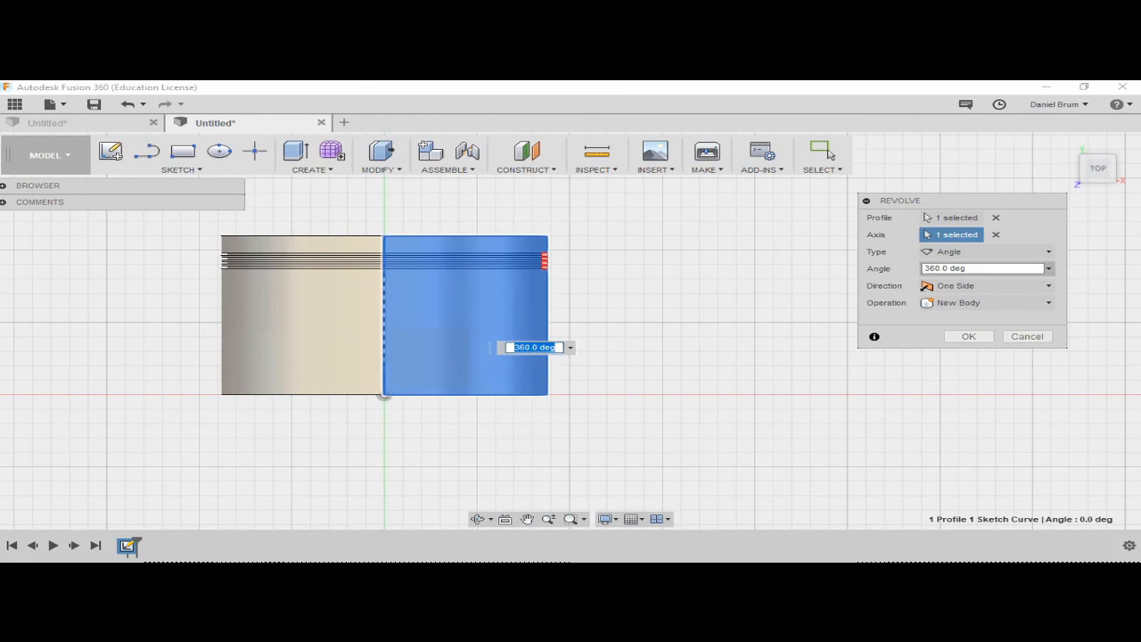
{"action": "left_click", "coordinate": [985, 252]}
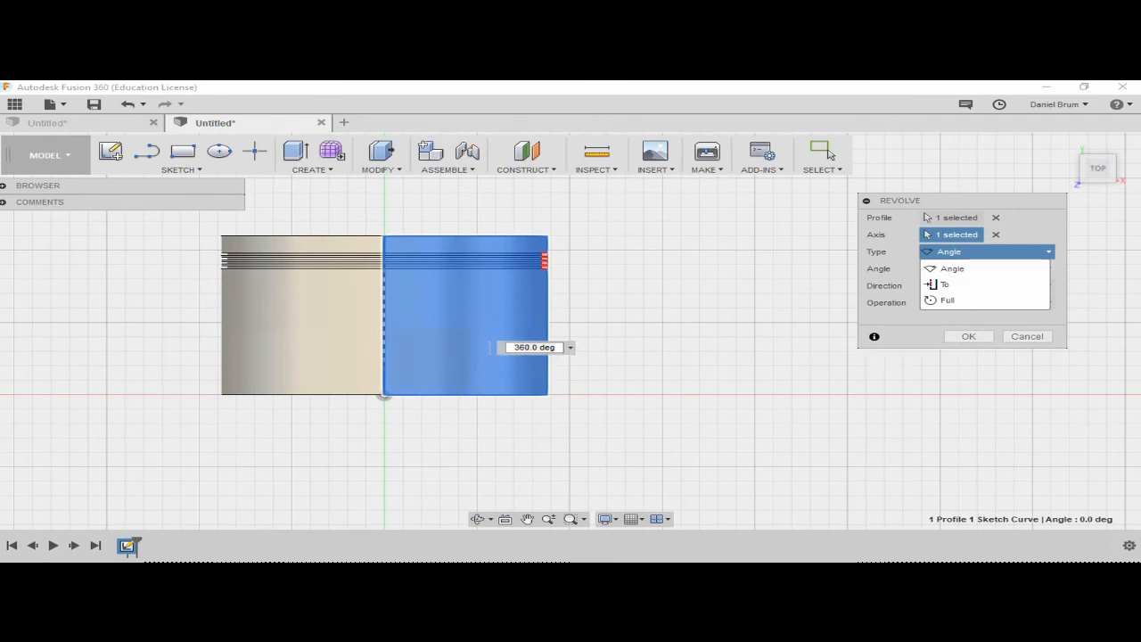
{"action": "left_click", "coordinate": [986, 252]}
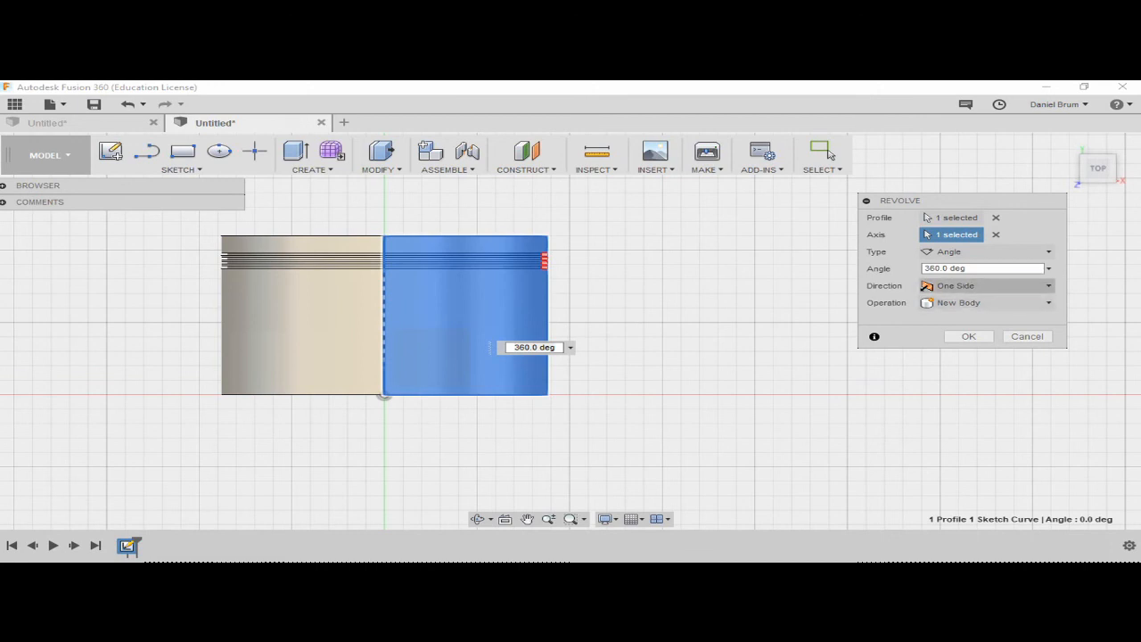
{"action": "left_click", "coordinate": [981, 285]}
{"action": "left_click", "coordinate": [958, 301]}
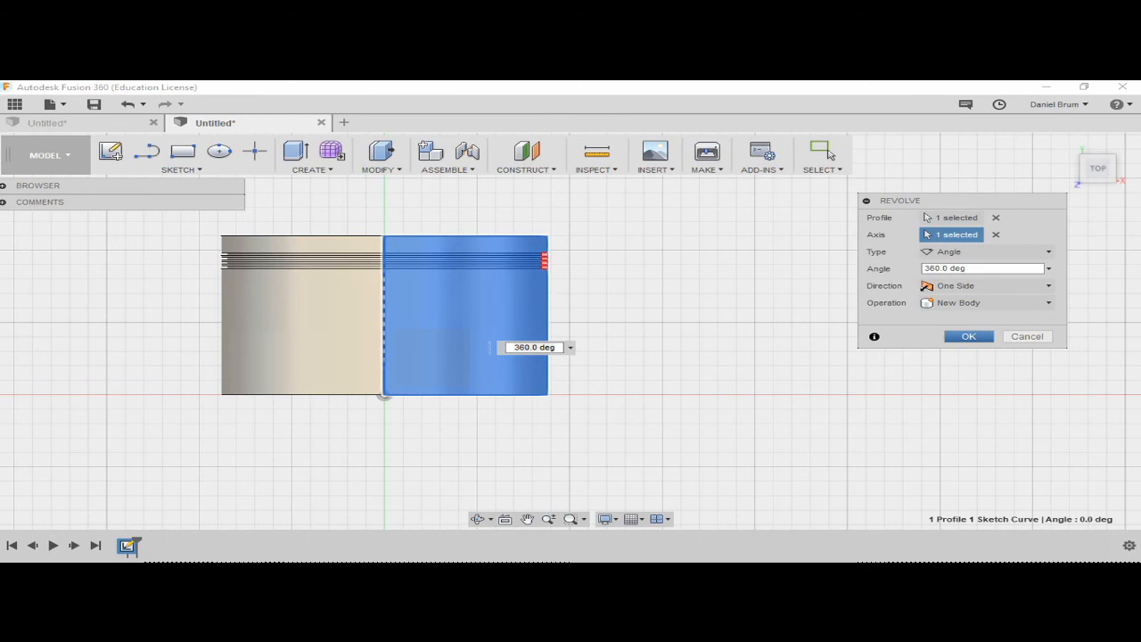
{"action": "left_click", "coordinate": [969, 336]}
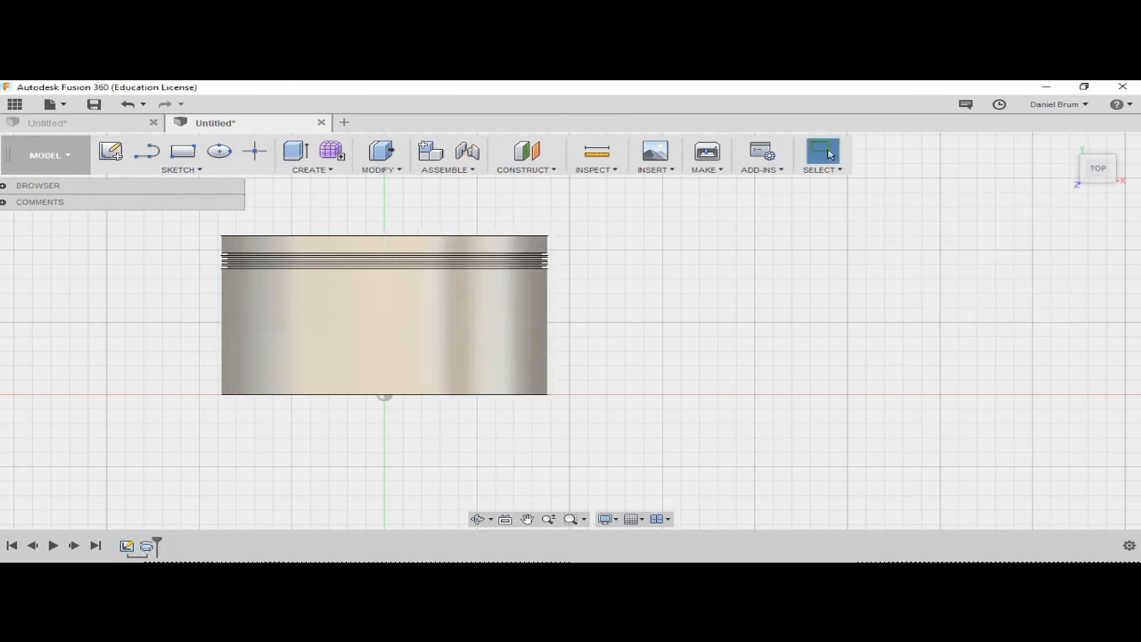
Inspect the revolved body's grooves and both flat ends from several angles, including the home, top and upright back views
{"action": "left_click", "coordinate": [478, 519]}
{"action": "left_click_drag", "start_coordinate": [553, 321], "coordinate": [610, 262]}
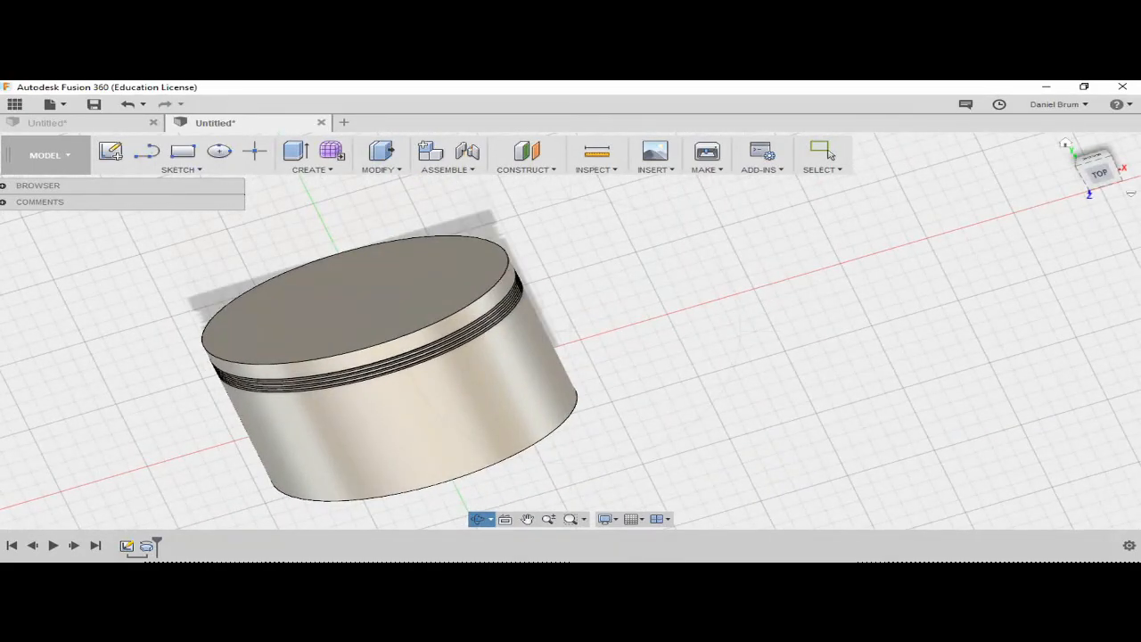
{"action": "left_click", "coordinate": [829, 153]}
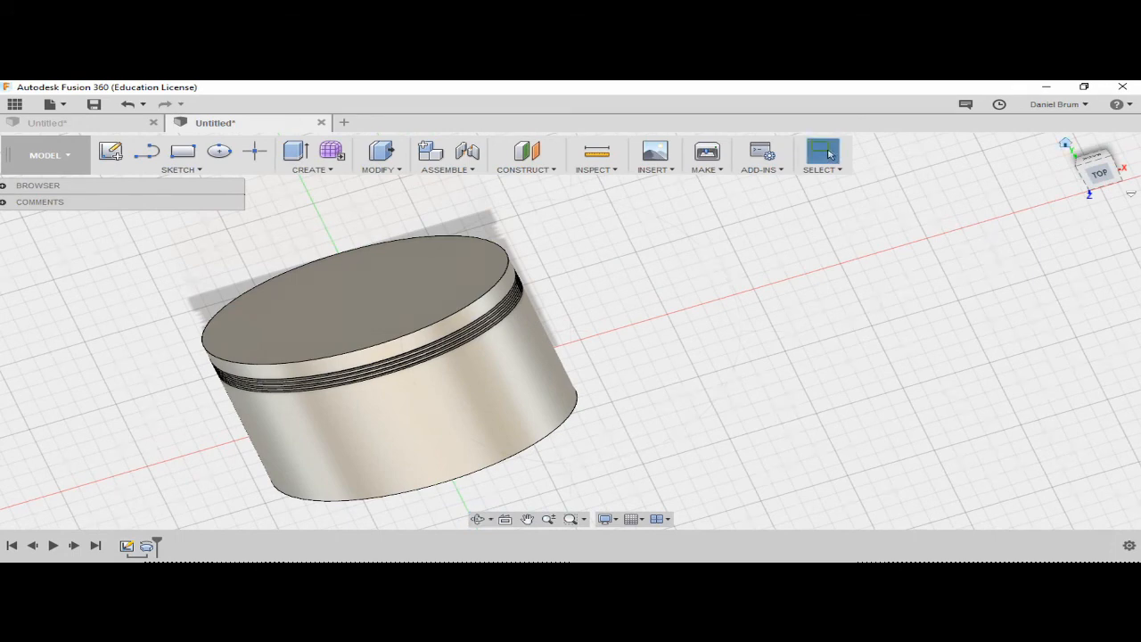
{"action": "left_click", "coordinate": [1066, 143]}
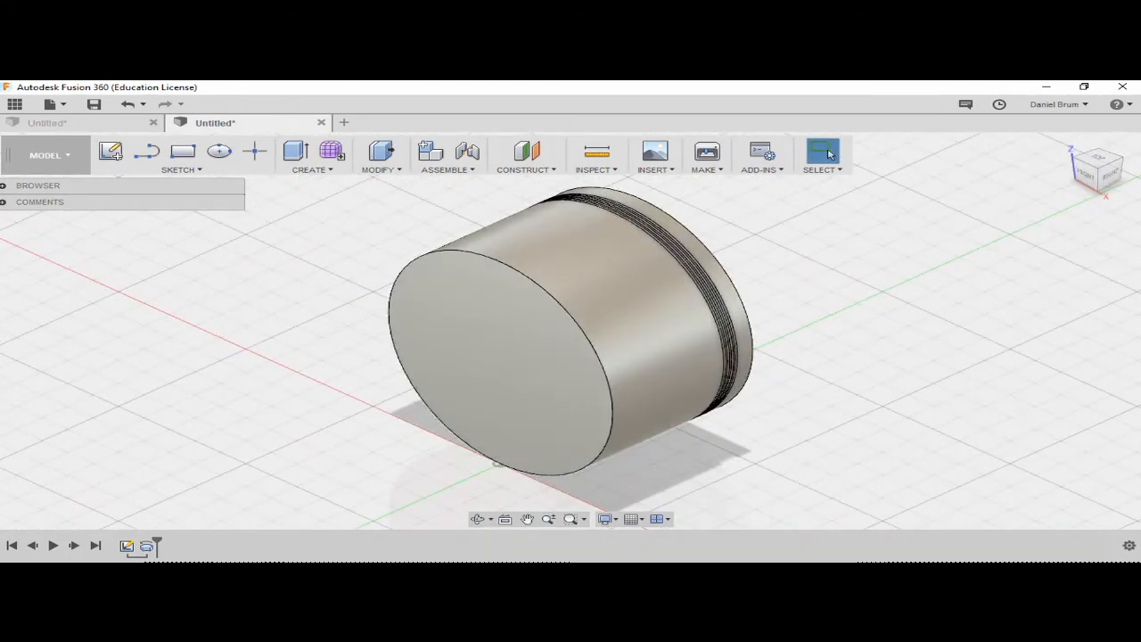
{"action": "left_click", "coordinate": [478, 519]}
{"action": "left_click_drag", "start_coordinate": [624, 357], "coordinate": [214, 260]}
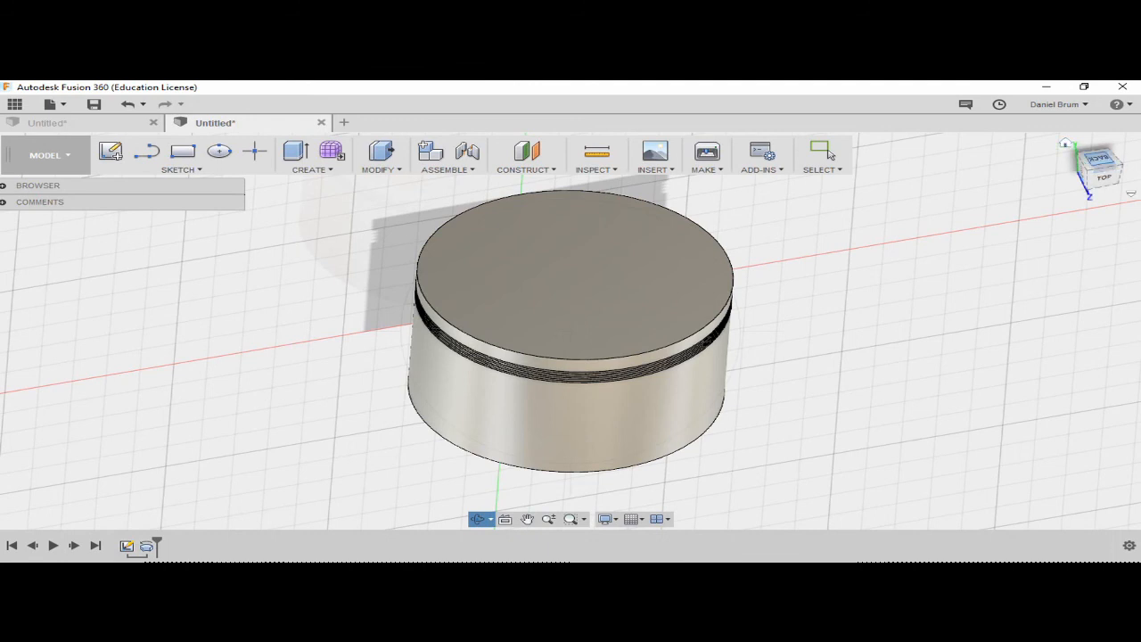
{"action": "left_click", "coordinate": [1104, 177]}
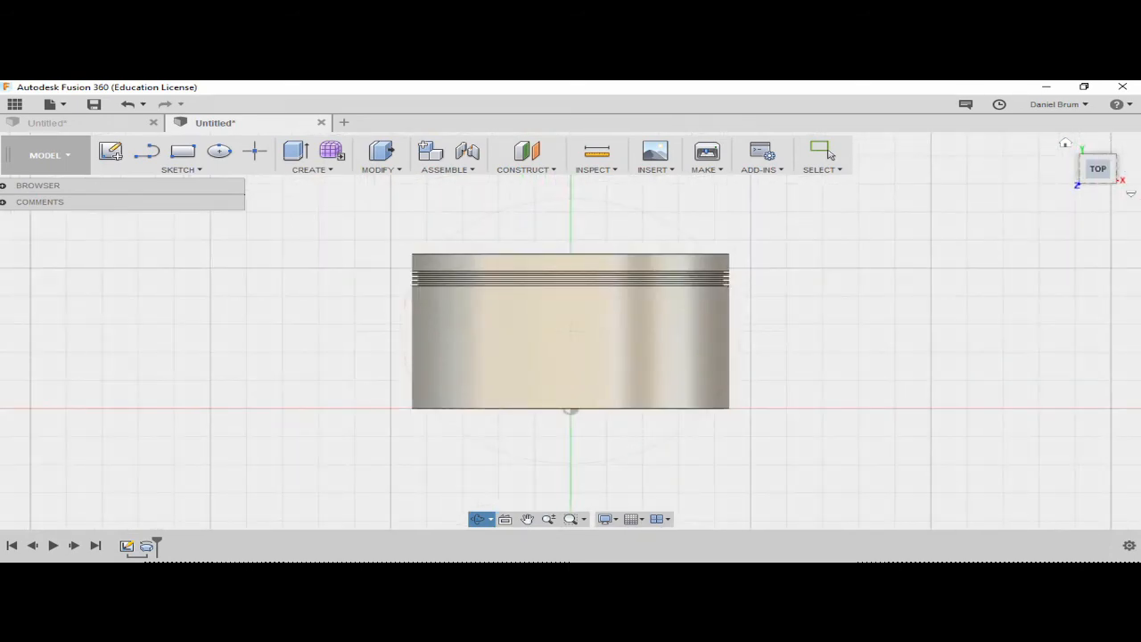
{"action": "left_click", "coordinate": [1097, 148]}
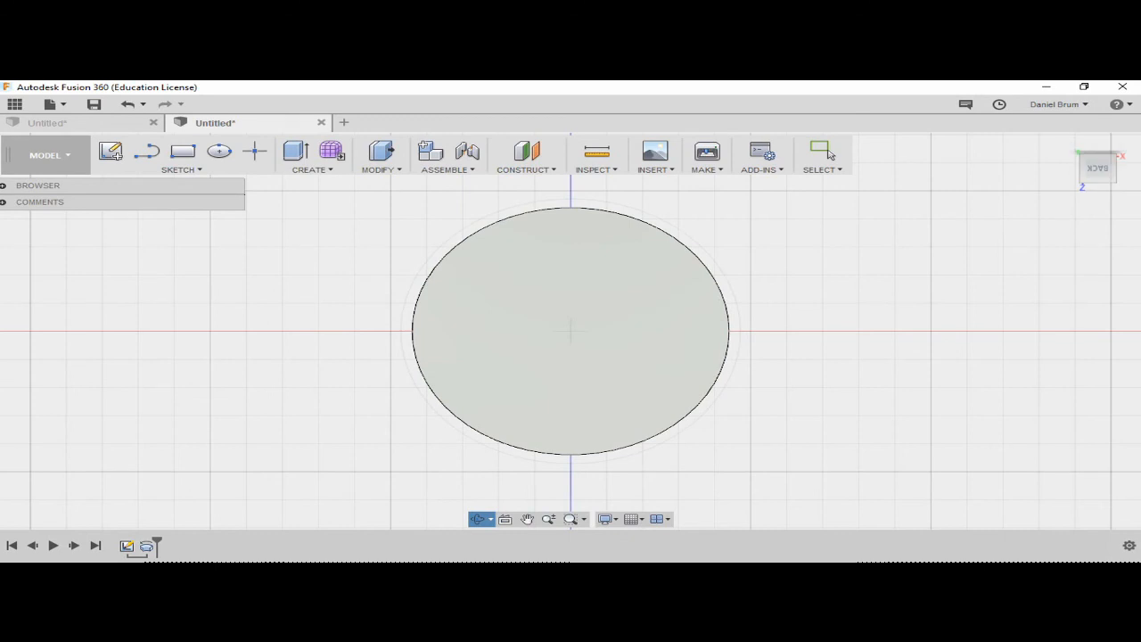
{"action": "left_click", "coordinate": [1120, 142]}
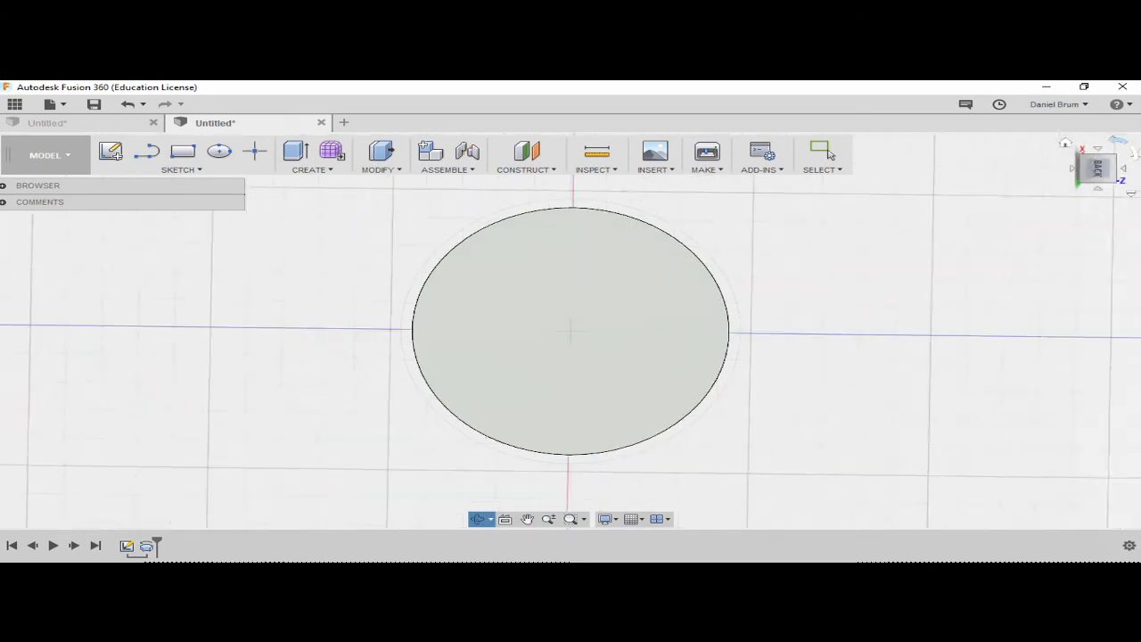
{"action": "left_click", "coordinate": [1121, 142]}
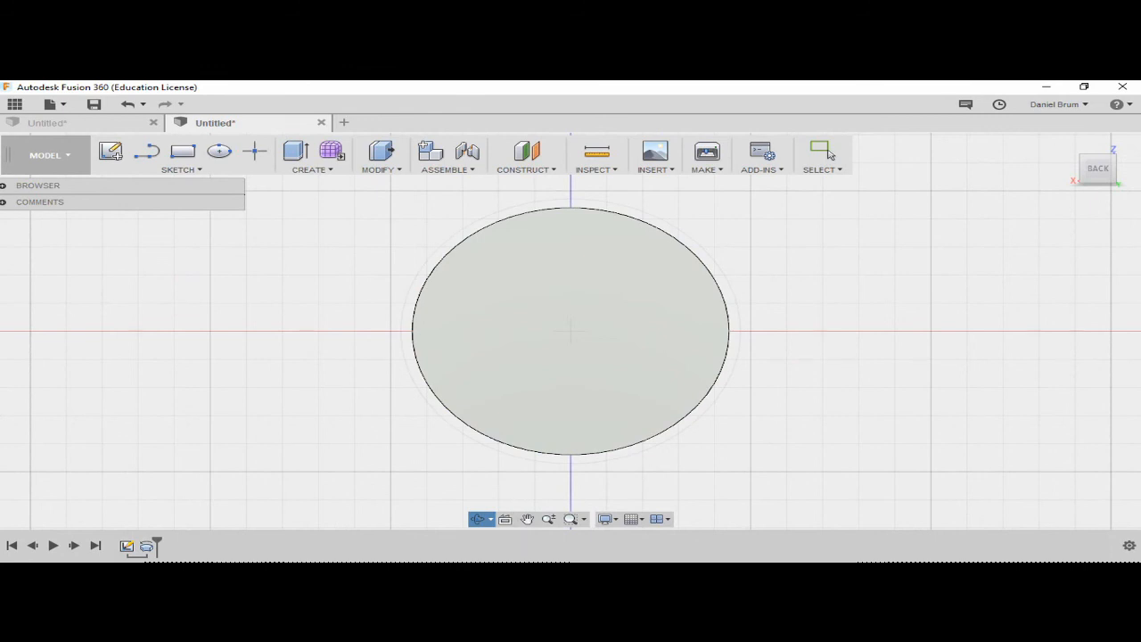
{"action": "left_click", "coordinate": [826, 152]}
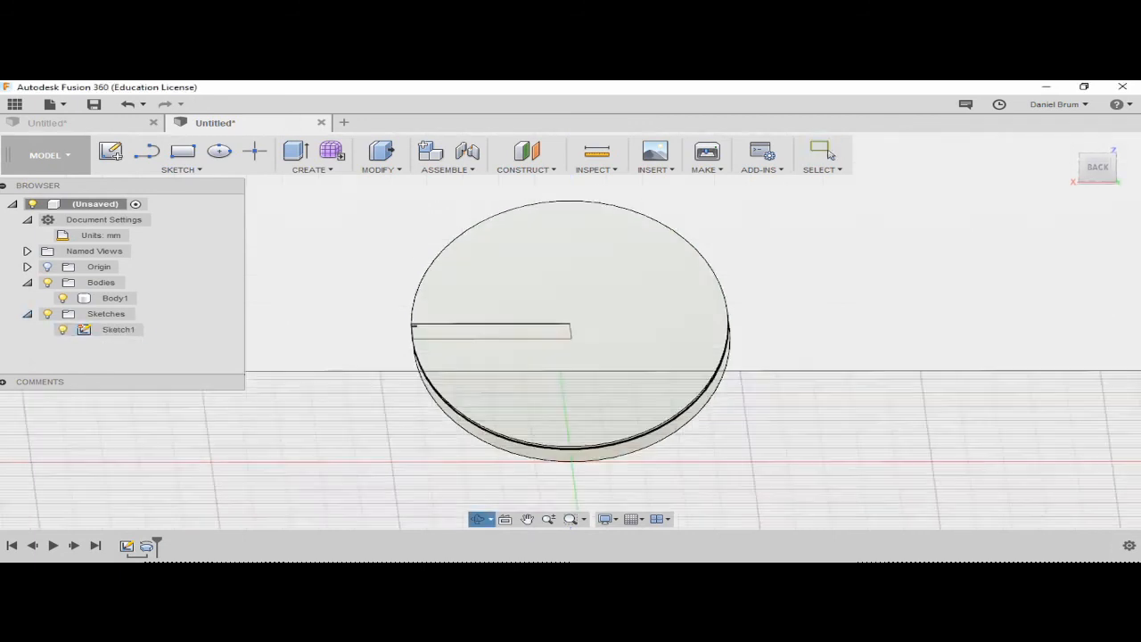
Hide Sketch1, the rectangle profile sketch, leaving only the revolved body displayed
{"action": "middle_click_drag", "start_coordinate": [571, 357], "coordinate": [738, 293], "text": "shift"}
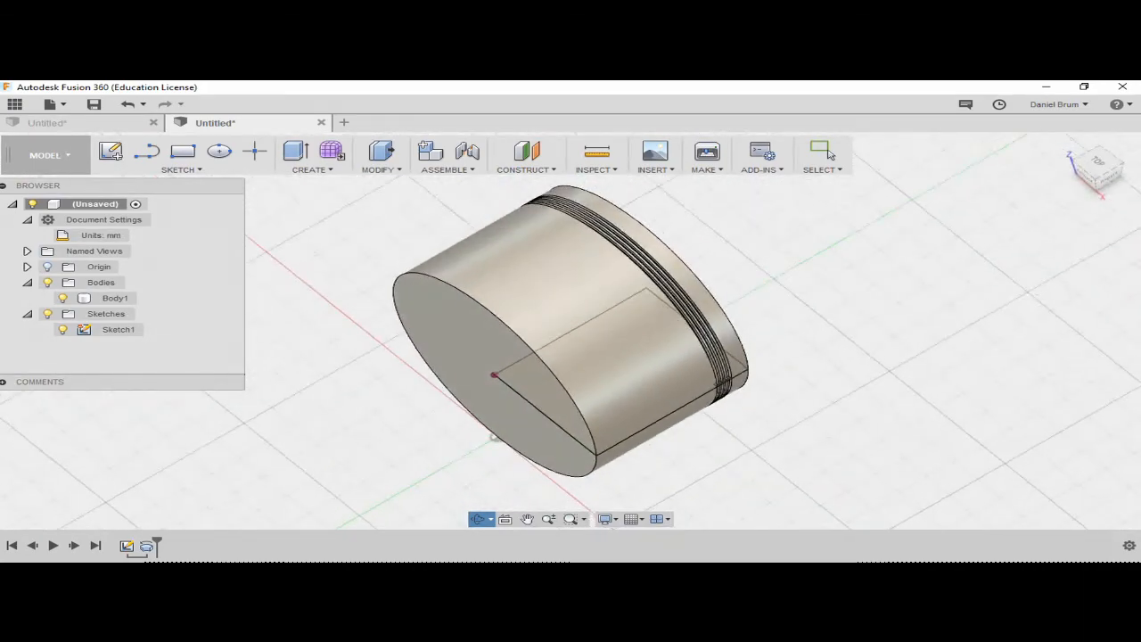
{"action": "middle_click_drag", "start_coordinate": [494, 437], "coordinate": [419, 378], "text": "shift"}
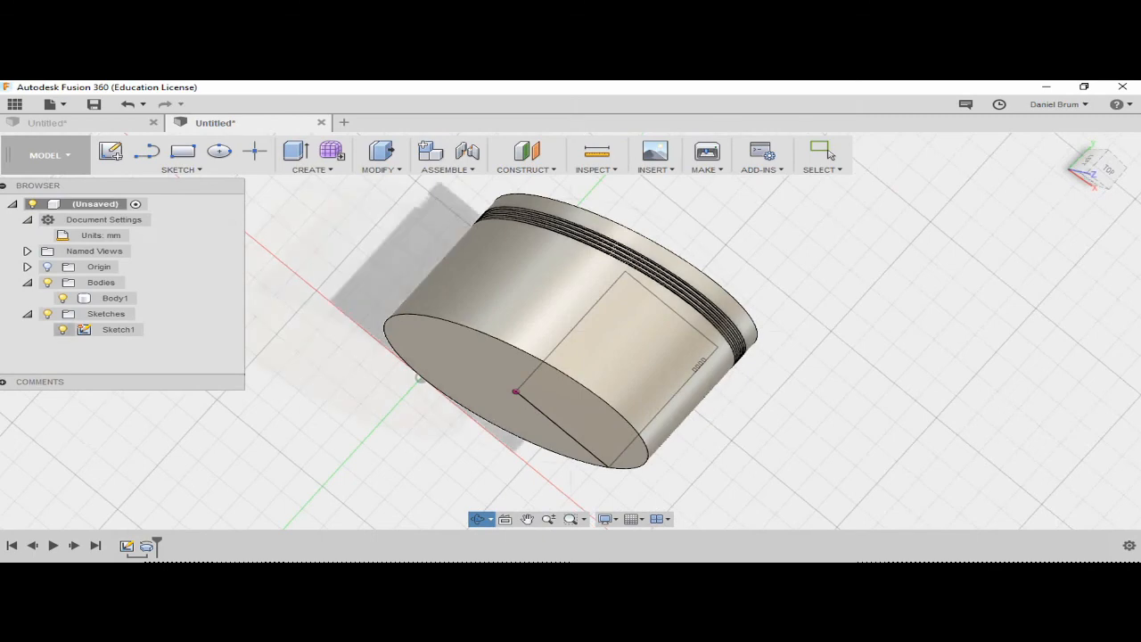
{"action": "left_click", "coordinate": [62, 329]}
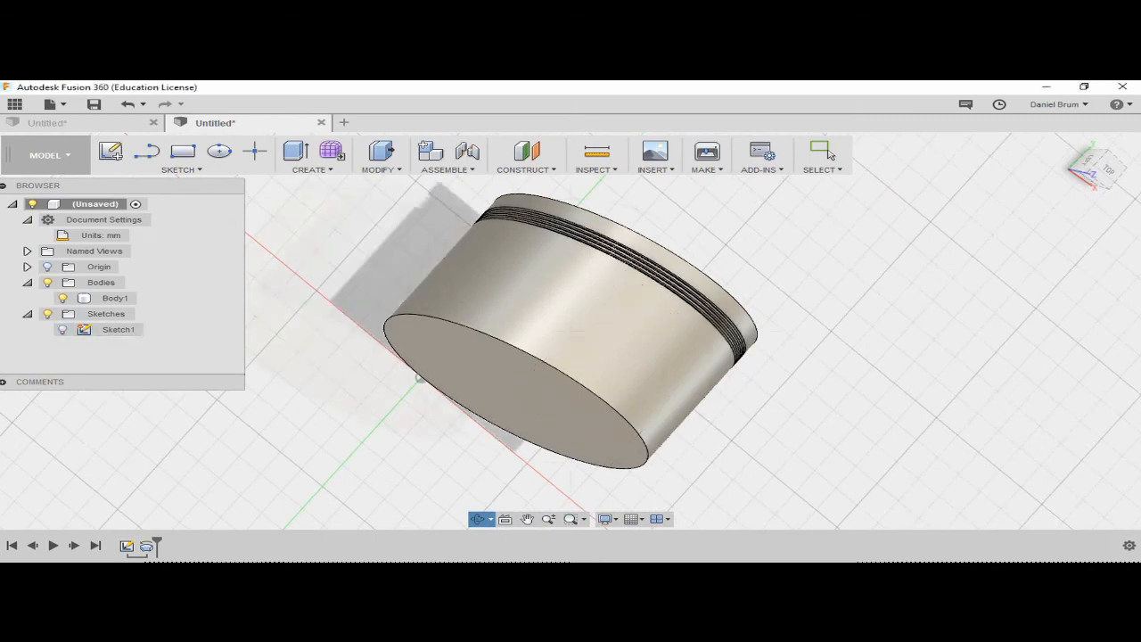
Show and hide Sketch1 and Body1 in turn to compare the profile with the revolved body, leaving only the body displayed
{"action": "left_click", "coordinate": [62, 329]}
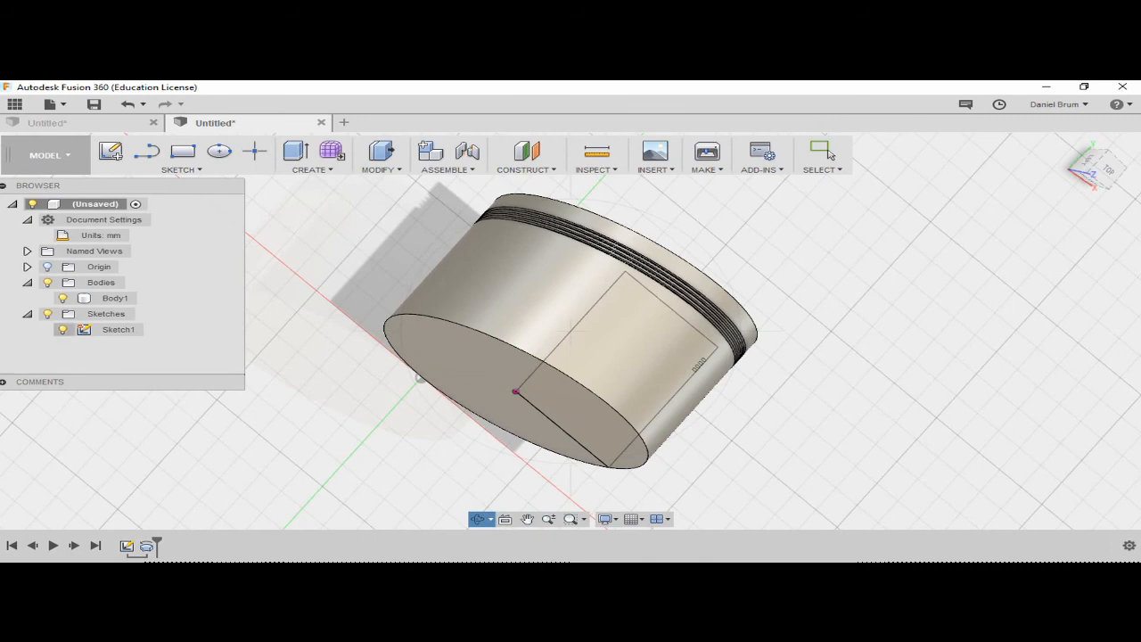
{"action": "left_click", "coordinate": [62, 329]}
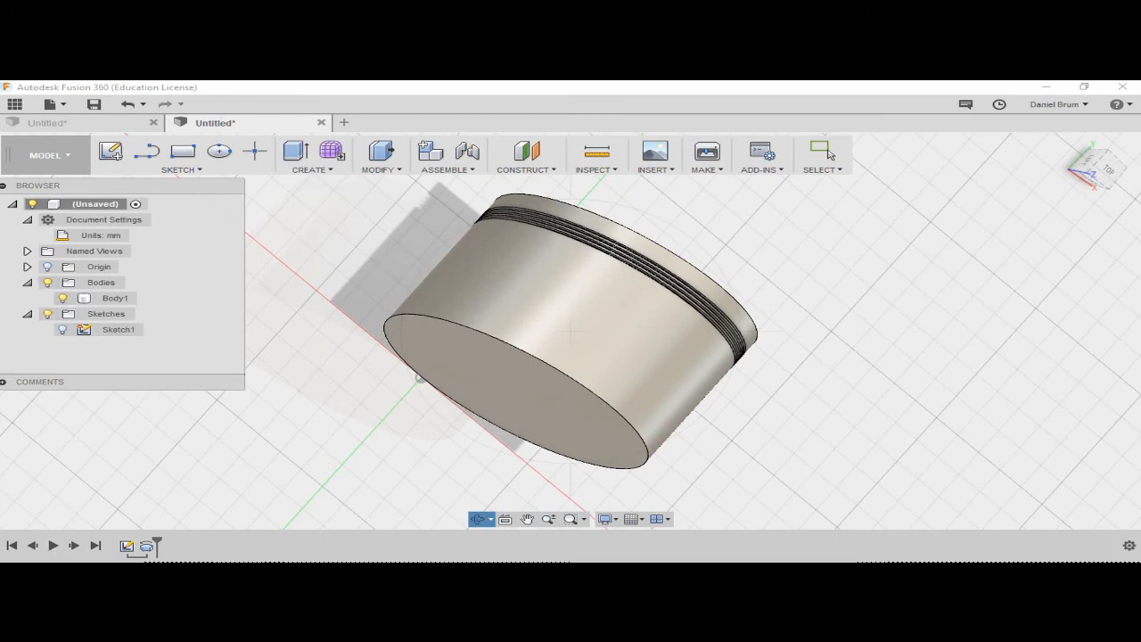
{"action": "left_click", "coordinate": [62, 297]}
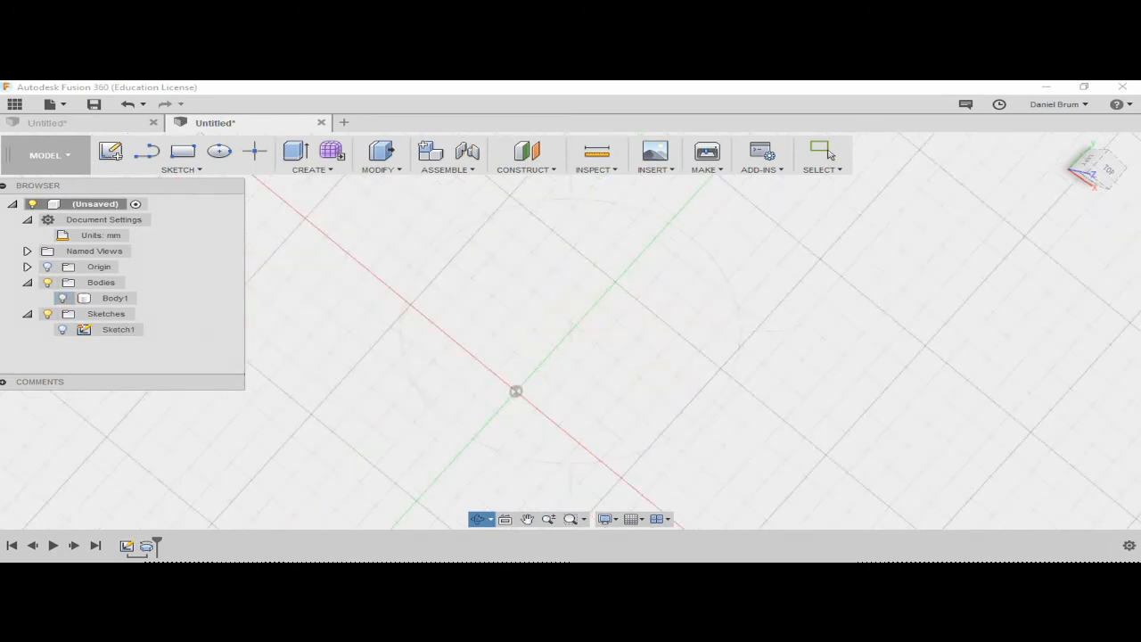
{"action": "left_click", "coordinate": [62, 329]}
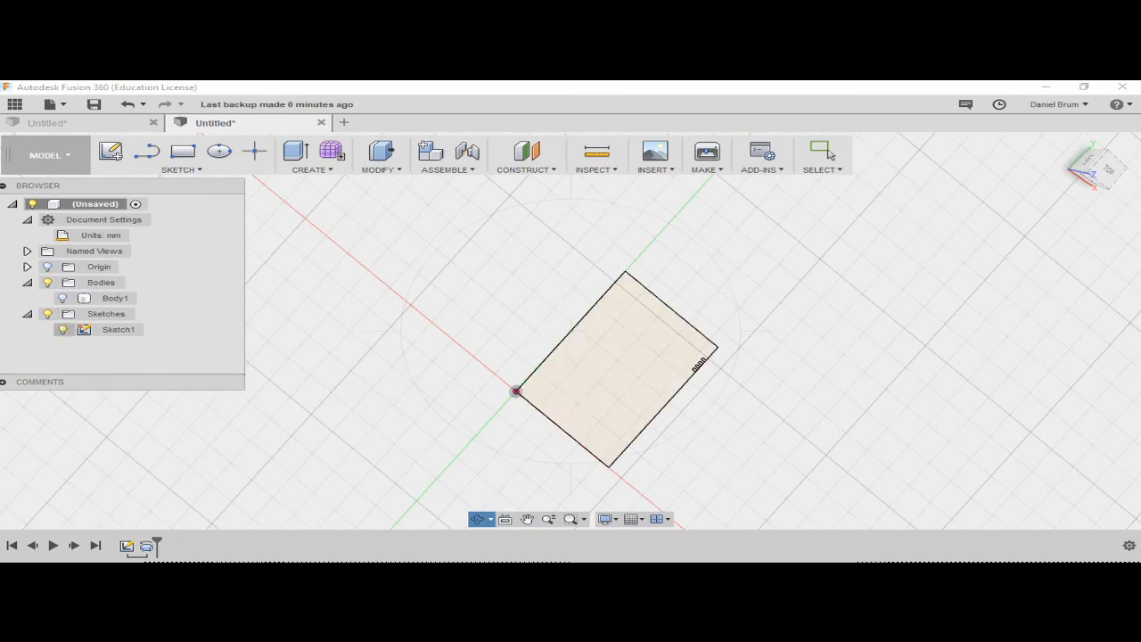
{"action": "left_click", "coordinate": [62, 329]}
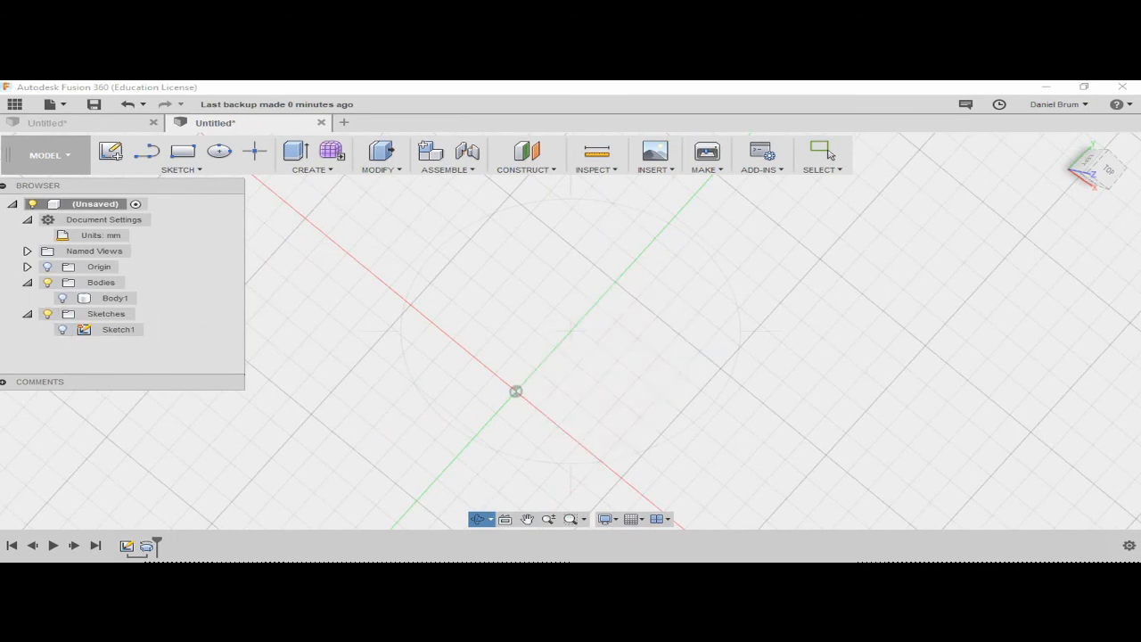
{"action": "left_click", "coordinate": [62, 298]}
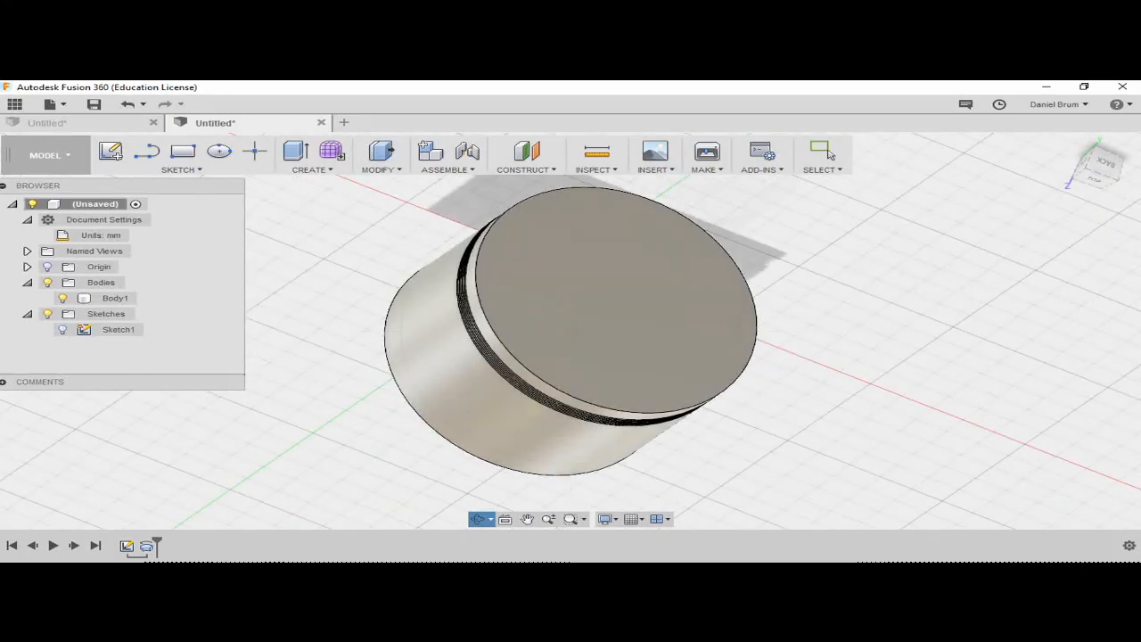
Create a new sketch on the body's flat circular end face nearest the grooves
{"action": "left_click", "coordinate": [828, 153]}
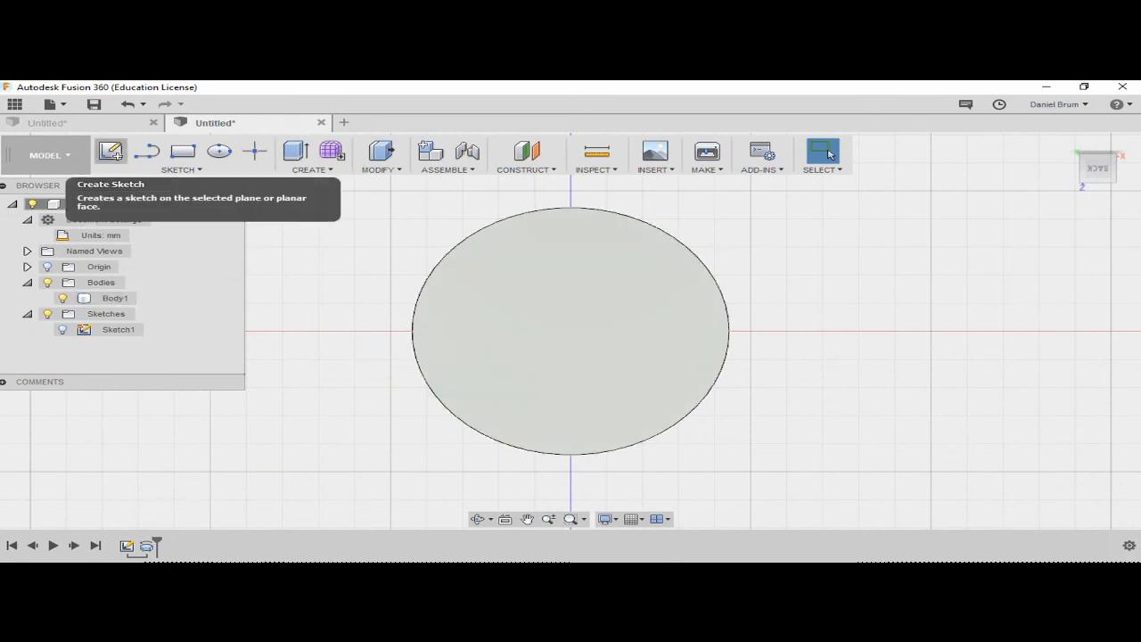
{"action": "left_click", "coordinate": [111, 152]}
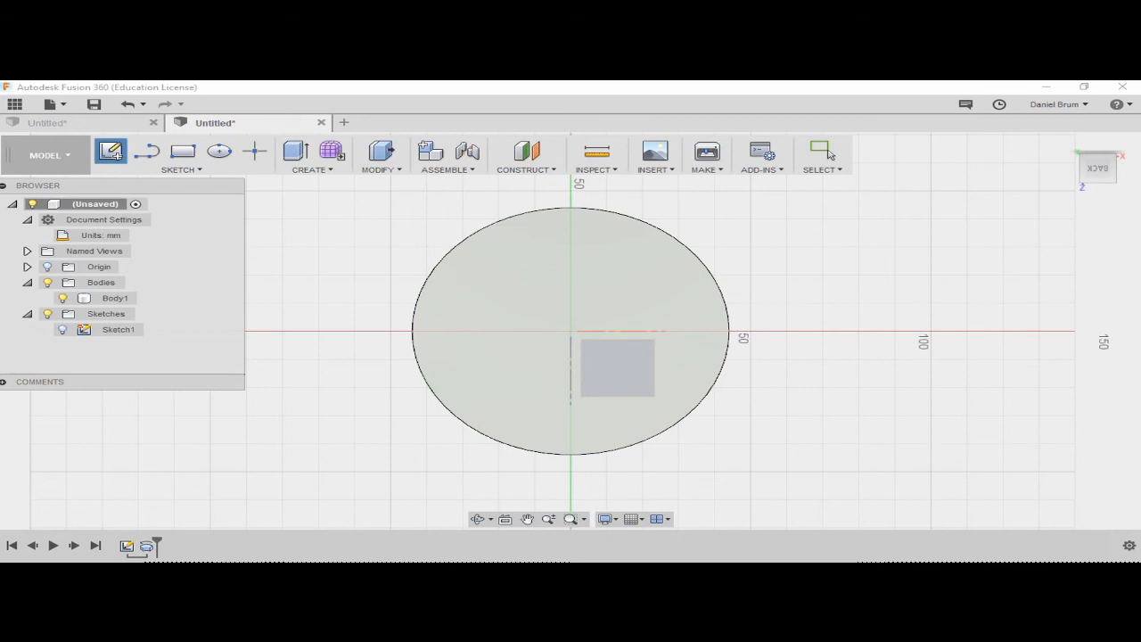
{"action": "left_click", "coordinate": [478, 519]}
{"action": "left_click_drag", "start_coordinate": [570, 330], "coordinate": [571, 410]}
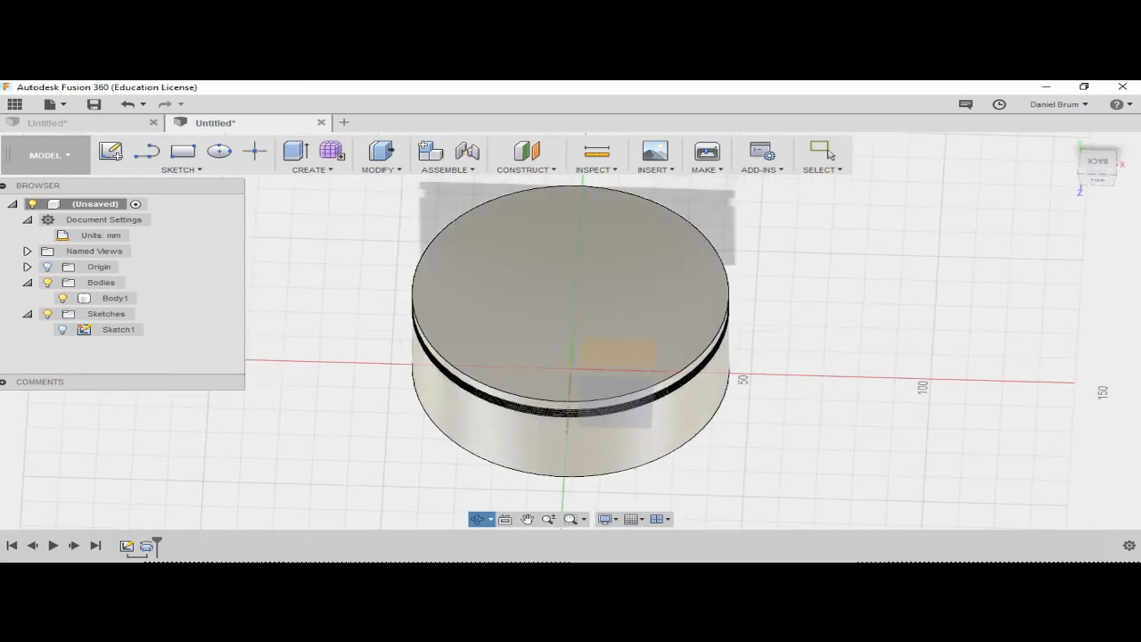
{"action": "key", "text": "Escape"}
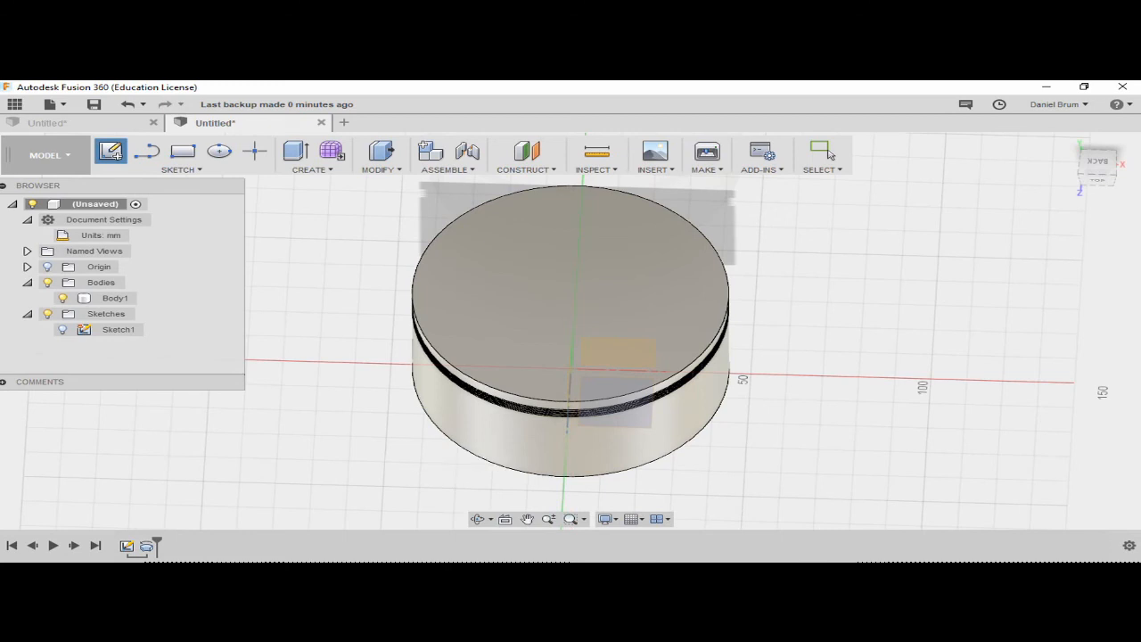
{"action": "left_click", "coordinate": [486, 437]}
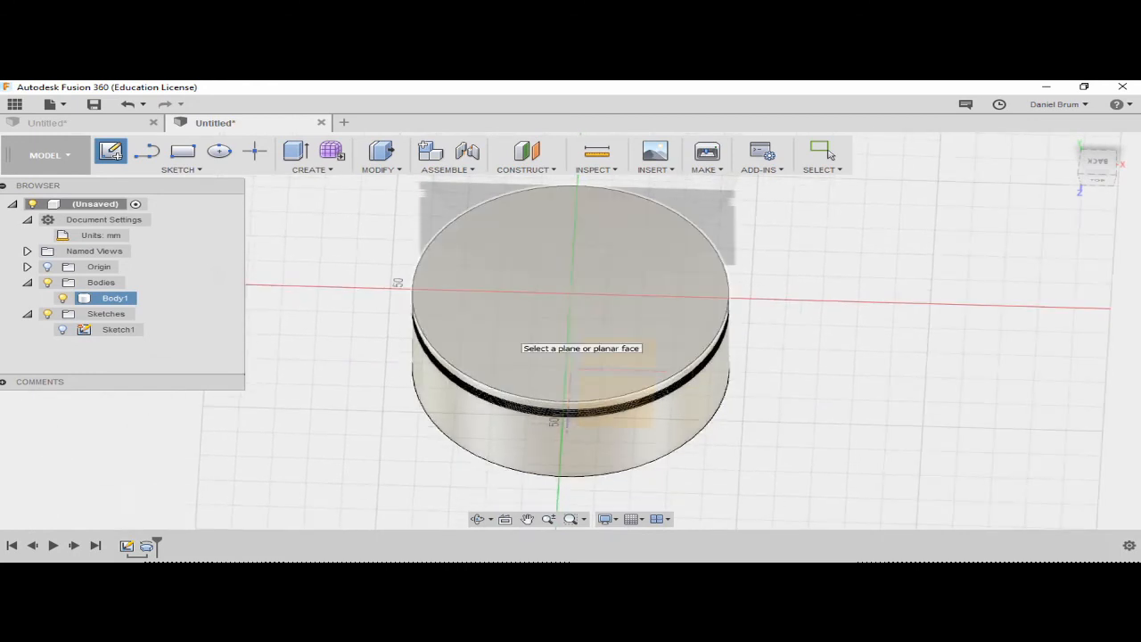
{"action": "left_click", "coordinate": [515, 337]}
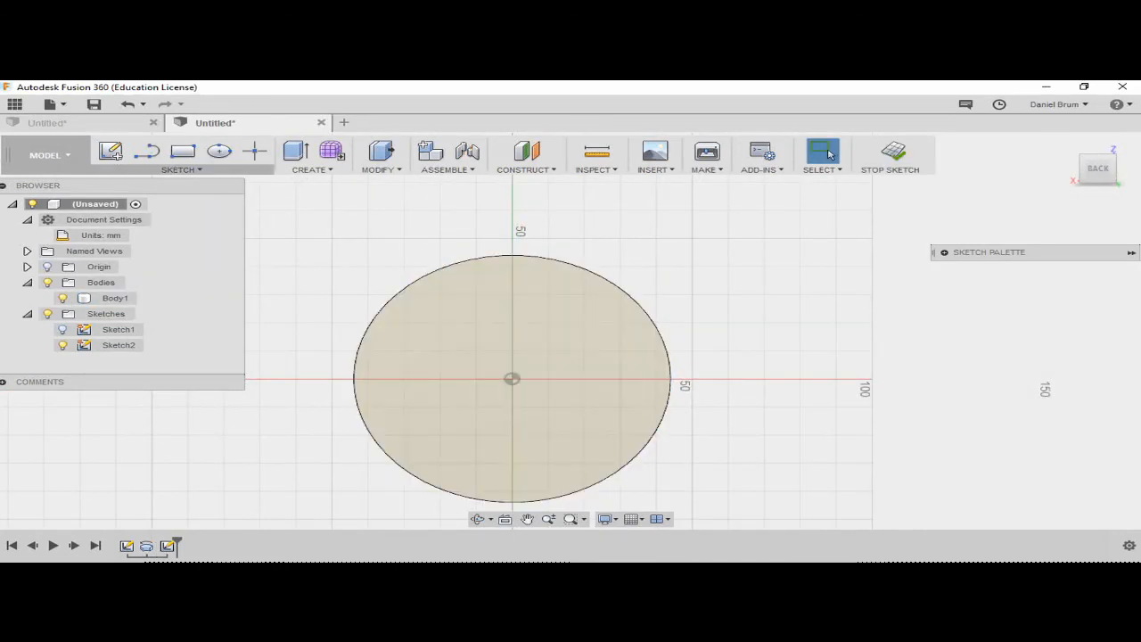
Draw a center-diameter circle of 80 mm centred on the sketch origin on the end face
{"action": "left_click", "coordinate": [181, 170]}
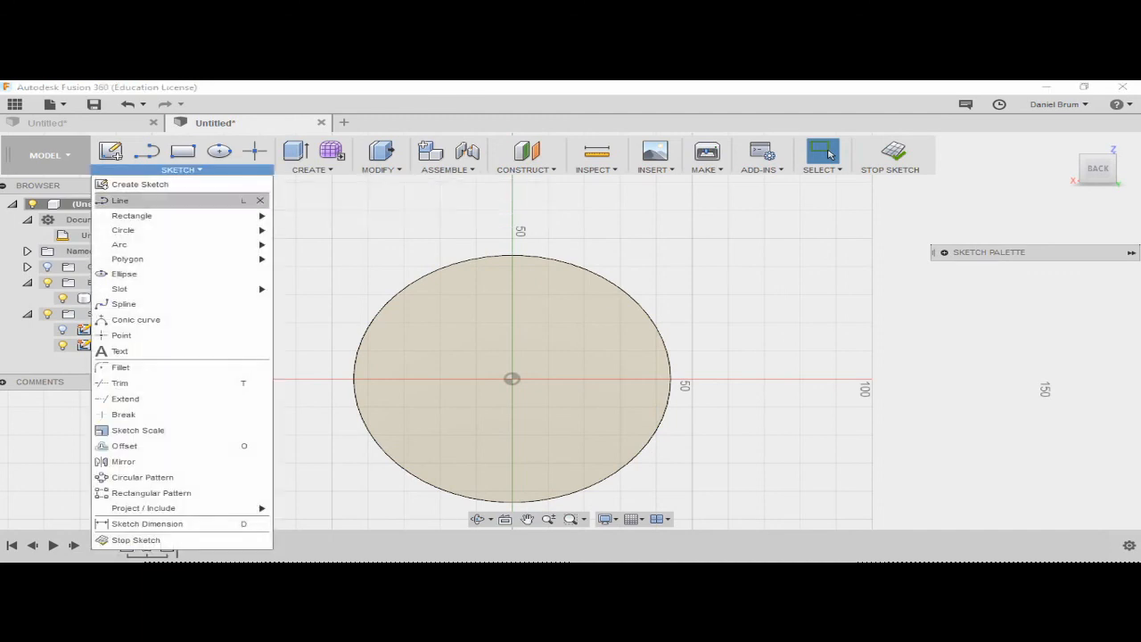
{"action": "mouse_move", "coordinate": [179, 230]}
{"action": "left_click", "coordinate": [312, 232]}
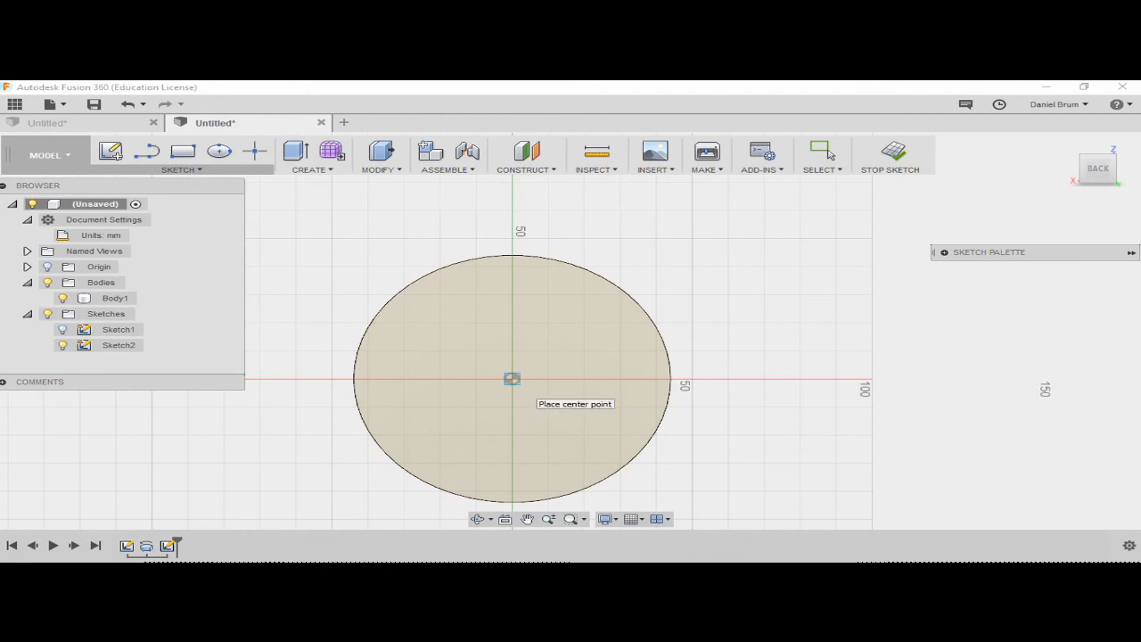
{"action": "left_click", "coordinate": [512, 379]}
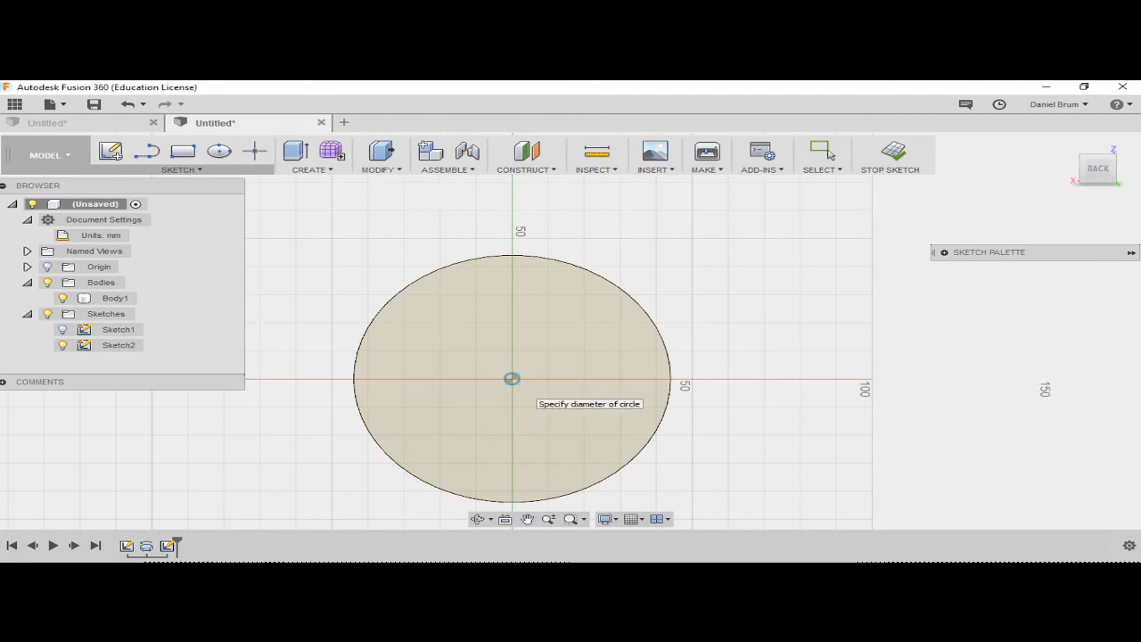
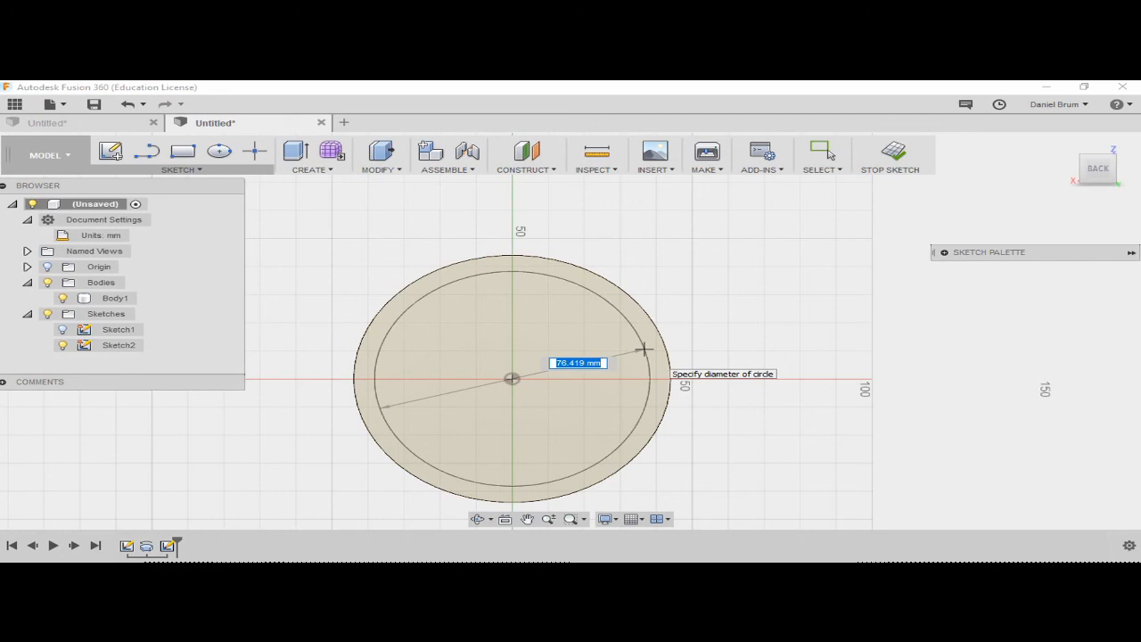
{"action": "type", "text": "82"}
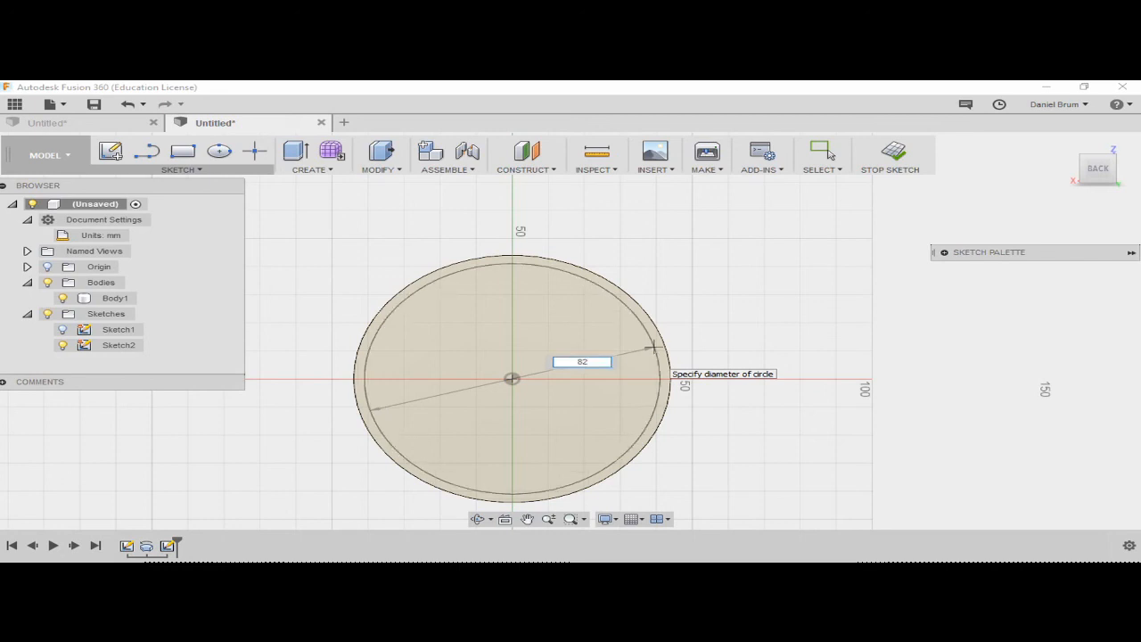
{"action": "key", "text": "BackSpace"}
{"action": "key", "text": "BackSpace"}
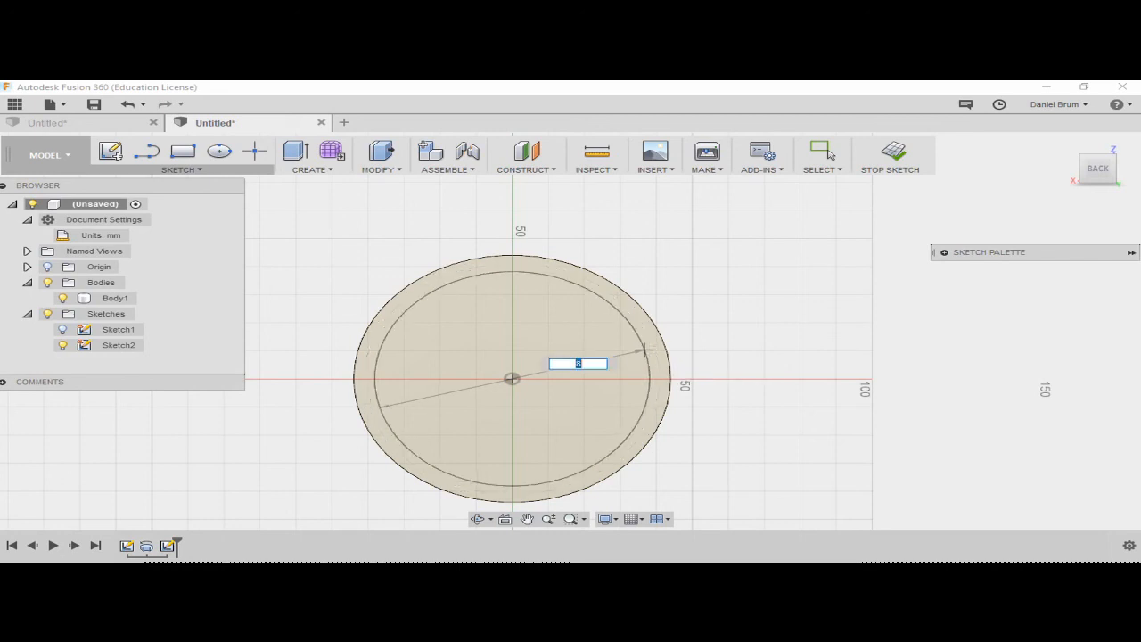
{"action": "type", "text": "0"}
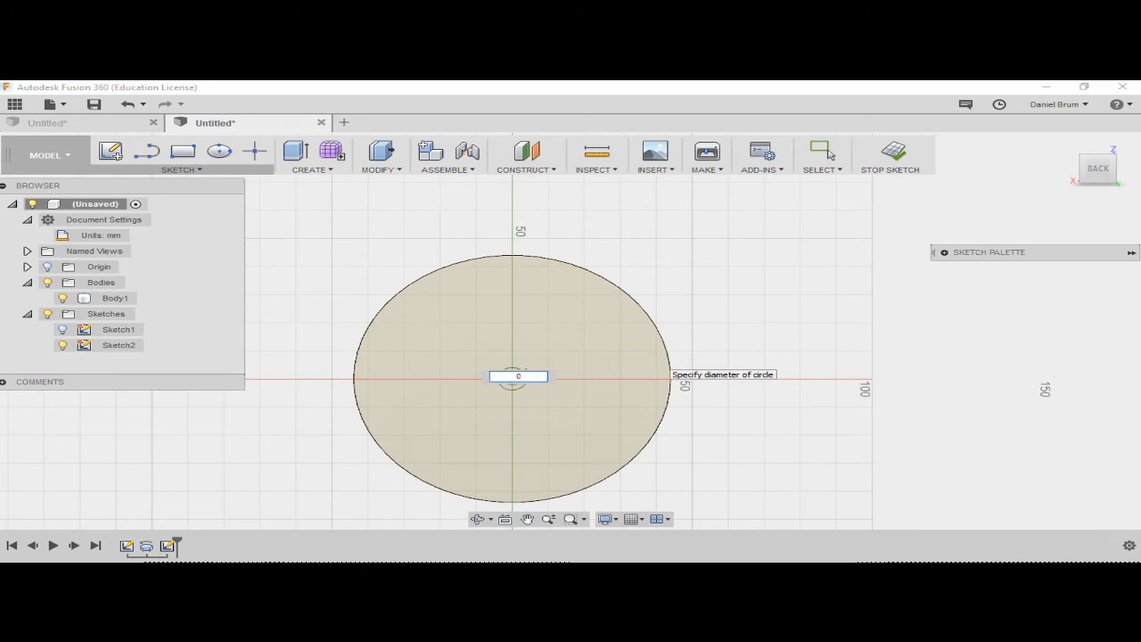
{"action": "key", "text": "BackSpace"}
{"action": "type", "text": "80"}
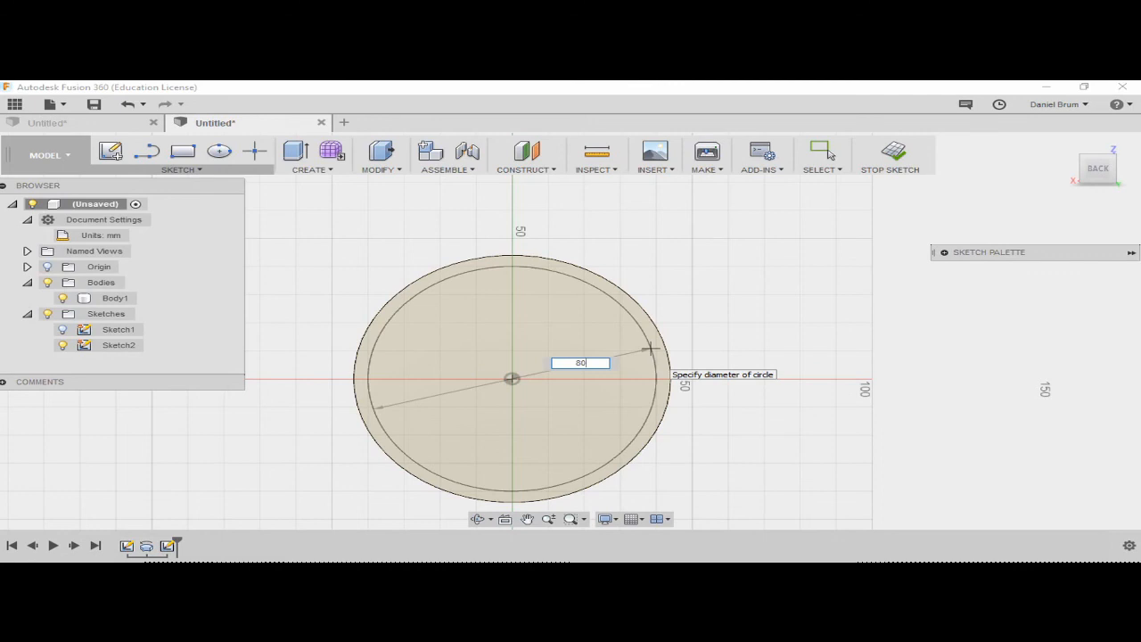
{"action": "key", "text": "Tab"}
{"action": "key", "text": "Return"}
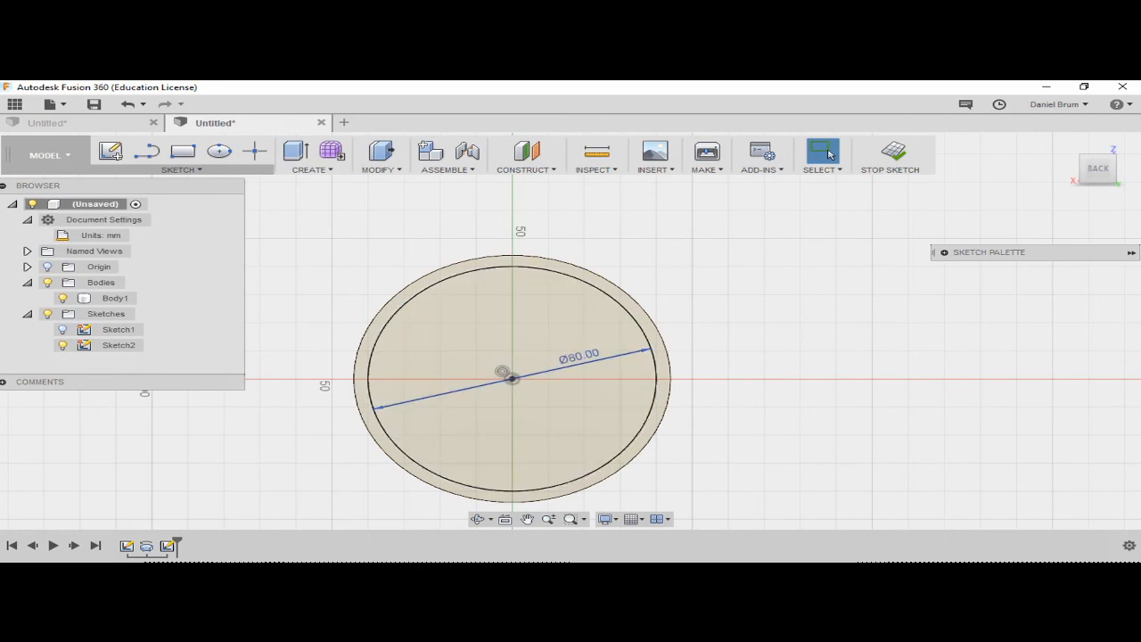
{"action": "left_click", "coordinate": [828, 154]}
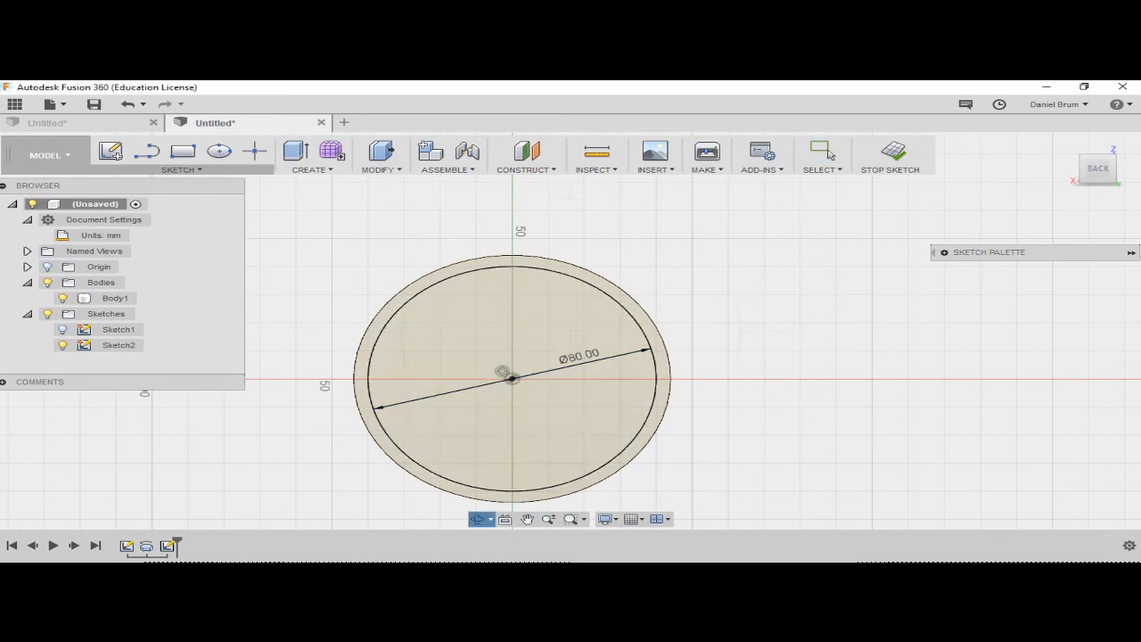
Start extruding the 80 mm circle profile into the body as a cut with a distance of -2 mm
{"action": "left_click", "coordinate": [829, 153]}
{"action": "middle_click_drag", "start_coordinate": [749, 332], "coordinate": [729, 256], "text": "shift"}
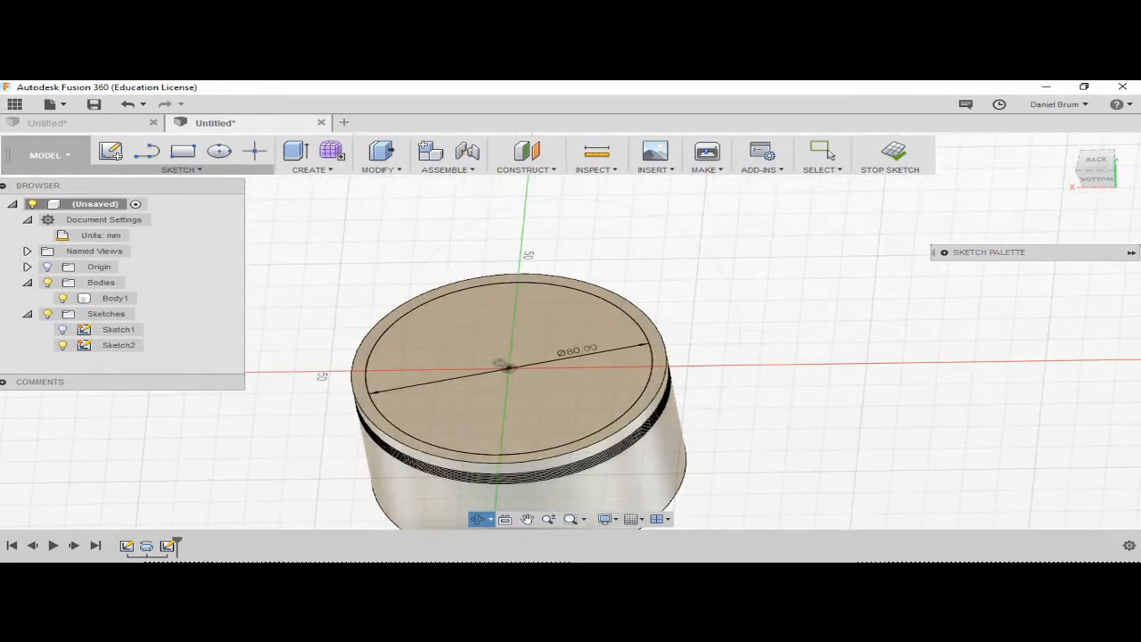
{"action": "left_click", "coordinate": [829, 153]}
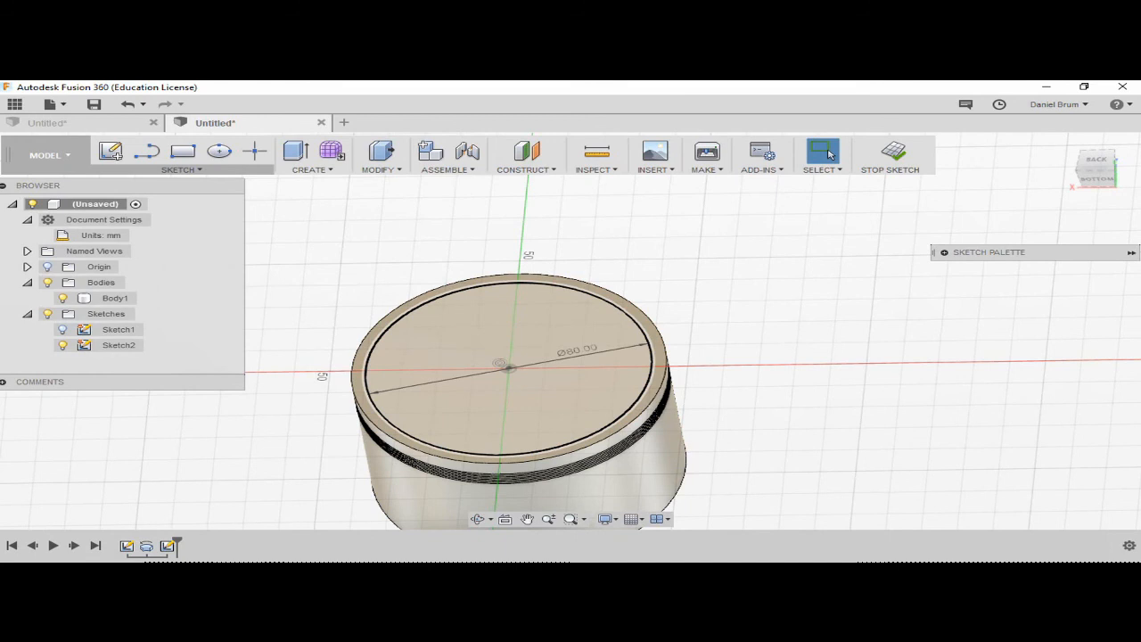
{"action": "left_click", "coordinate": [522, 384]}
{"action": "key", "text": "e"}
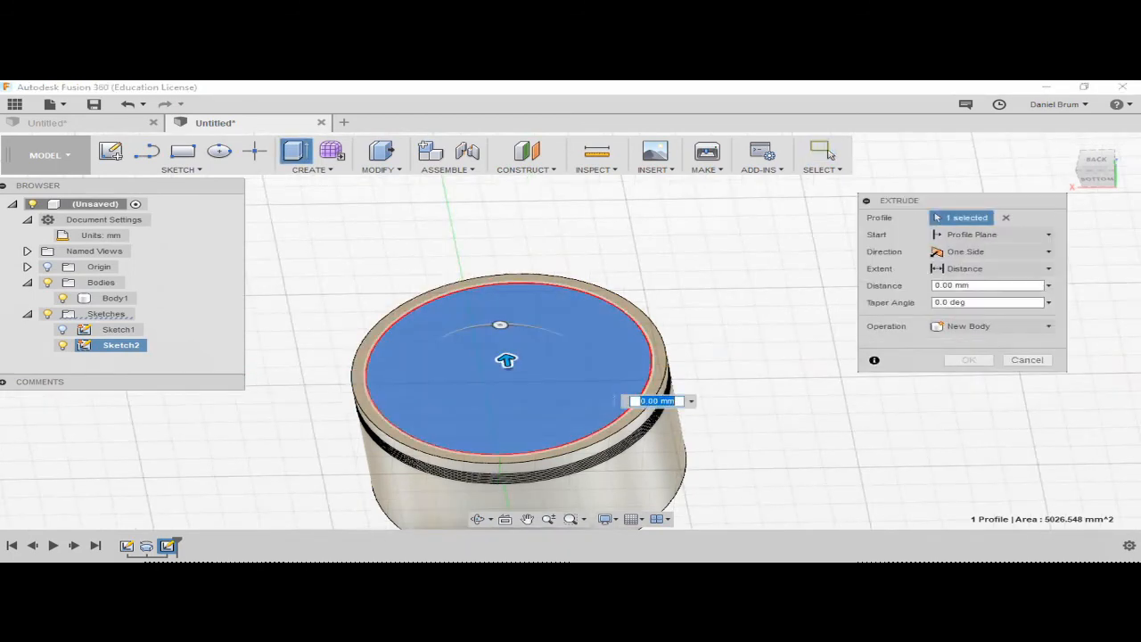
{"action": "left_click_drag", "start_coordinate": [505, 360], "coordinate": [509, 384]}
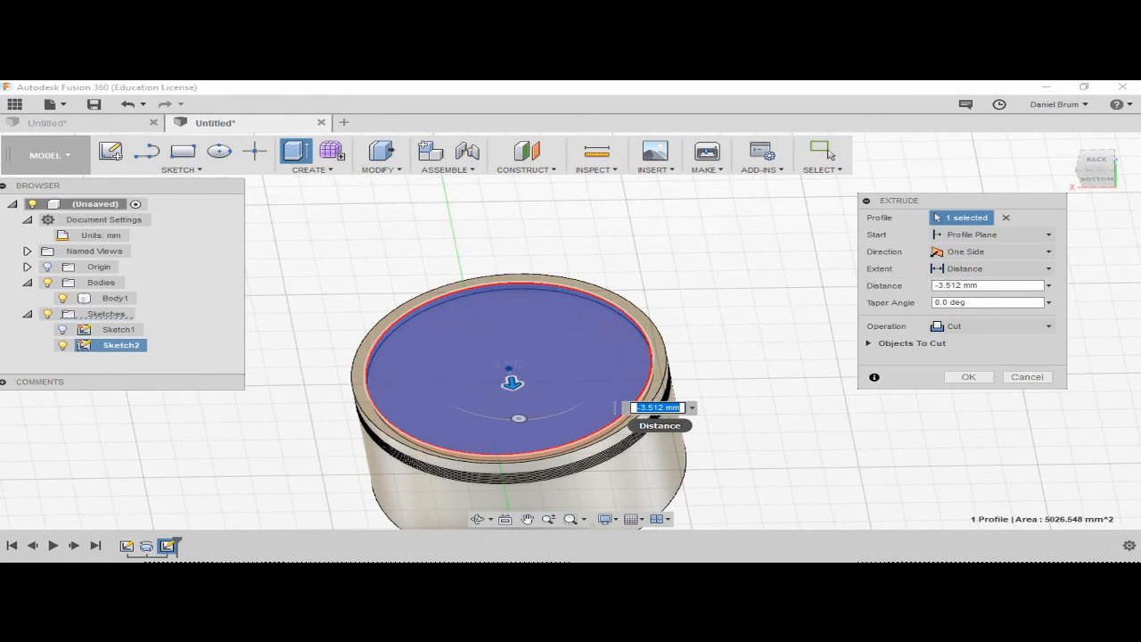
{"action": "left_click_drag", "start_coordinate": [669, 407], "coordinate": [642, 407]}
{"action": "type", "text": "2"}
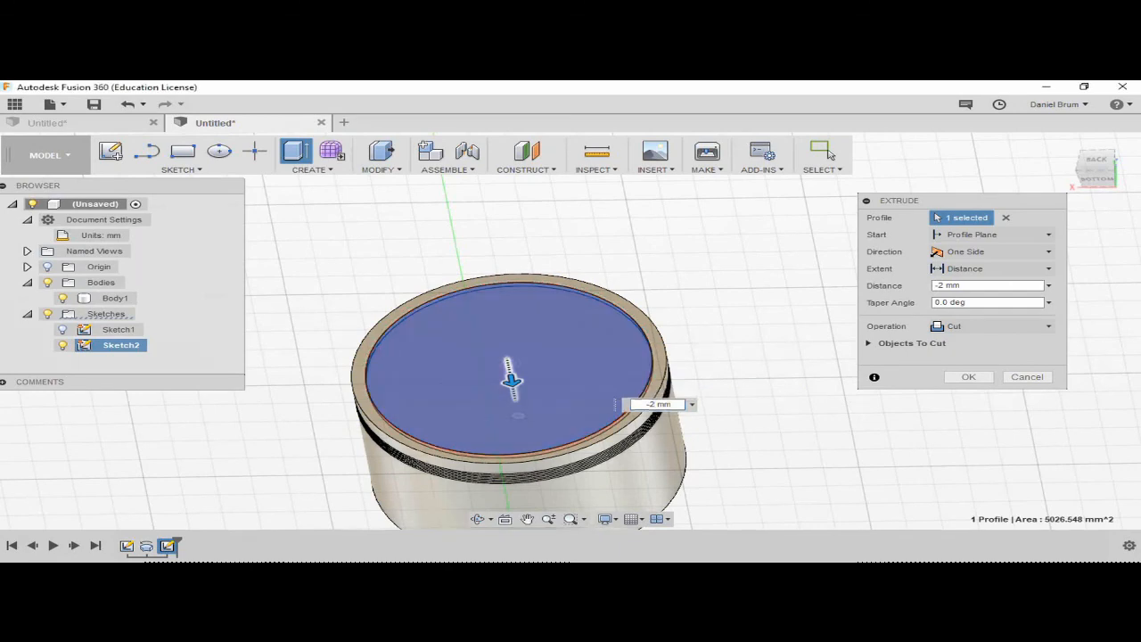
Try pulling the circle's extrusion outward about 14.23 mm as a join, and look at the available operation types
{"action": "left_click_drag", "start_coordinate": [509, 383], "coordinate": [501, 335]}
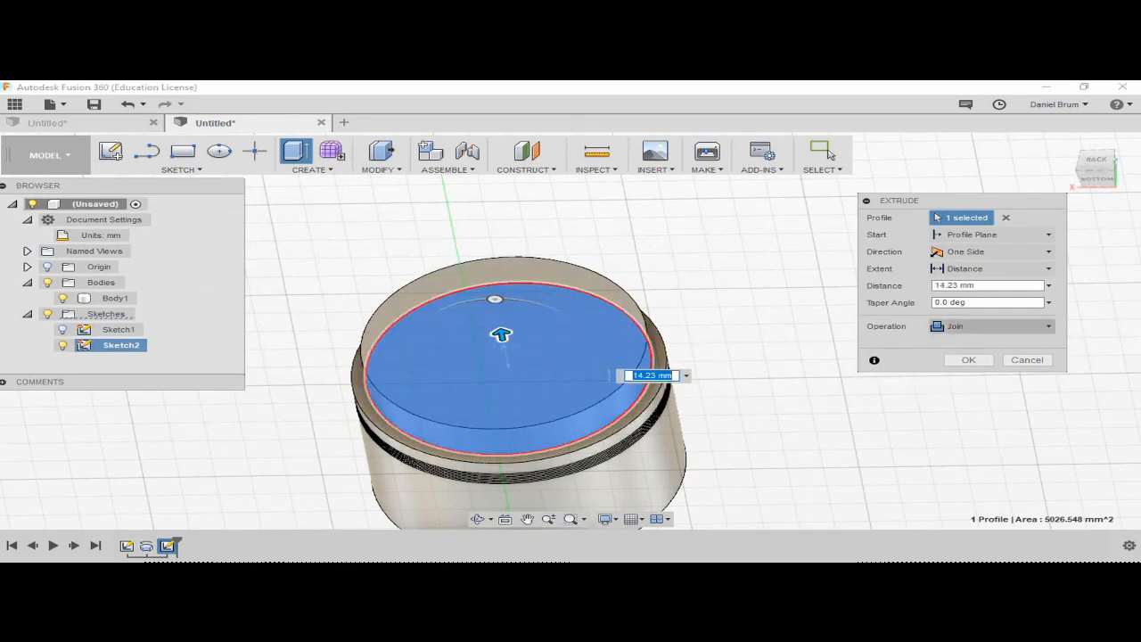
{"action": "left_click", "coordinate": [992, 327]}
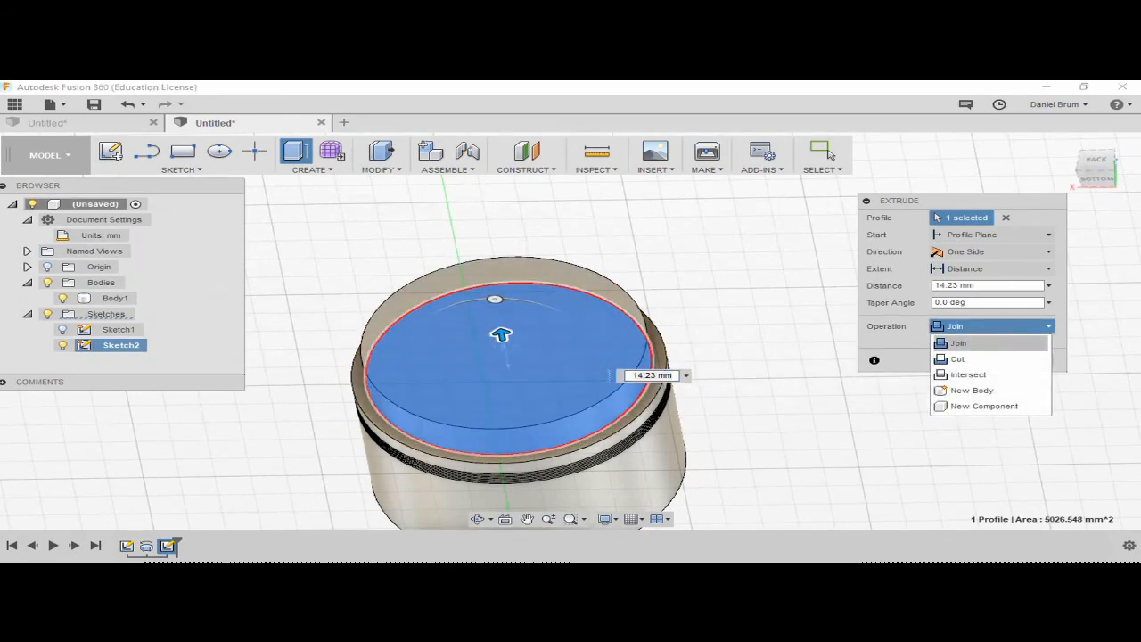
{"action": "left_click", "coordinate": [992, 327]}
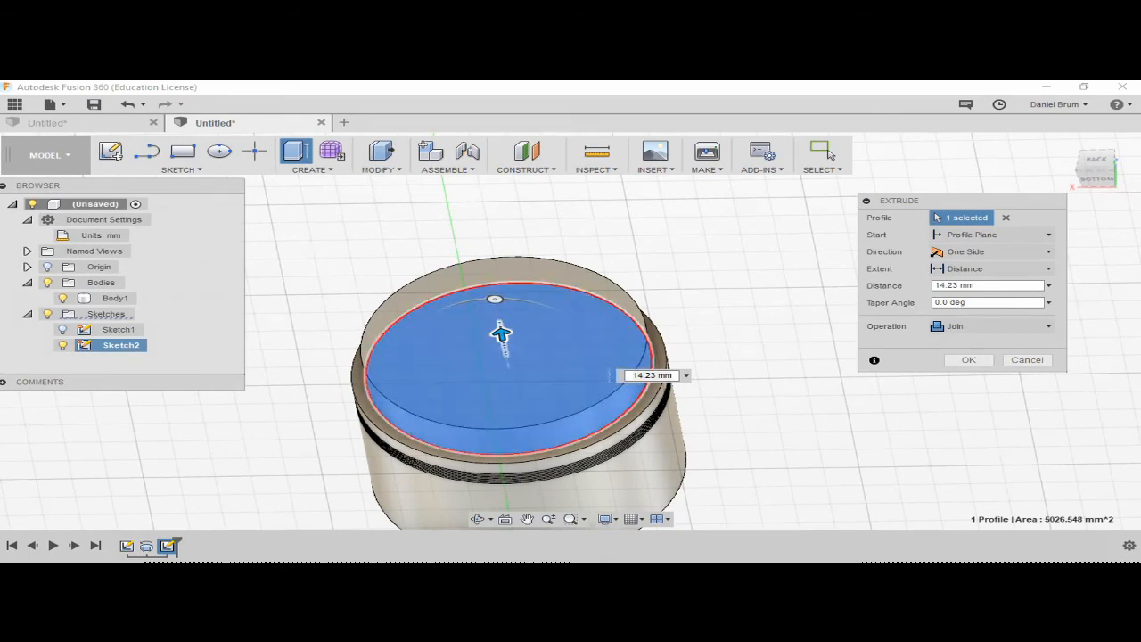
Return the extrusion to an inward cut with a distance of -2 mm and complete the circular recess
{"action": "left_click_drag", "start_coordinate": [501, 334], "coordinate": [513, 389]}
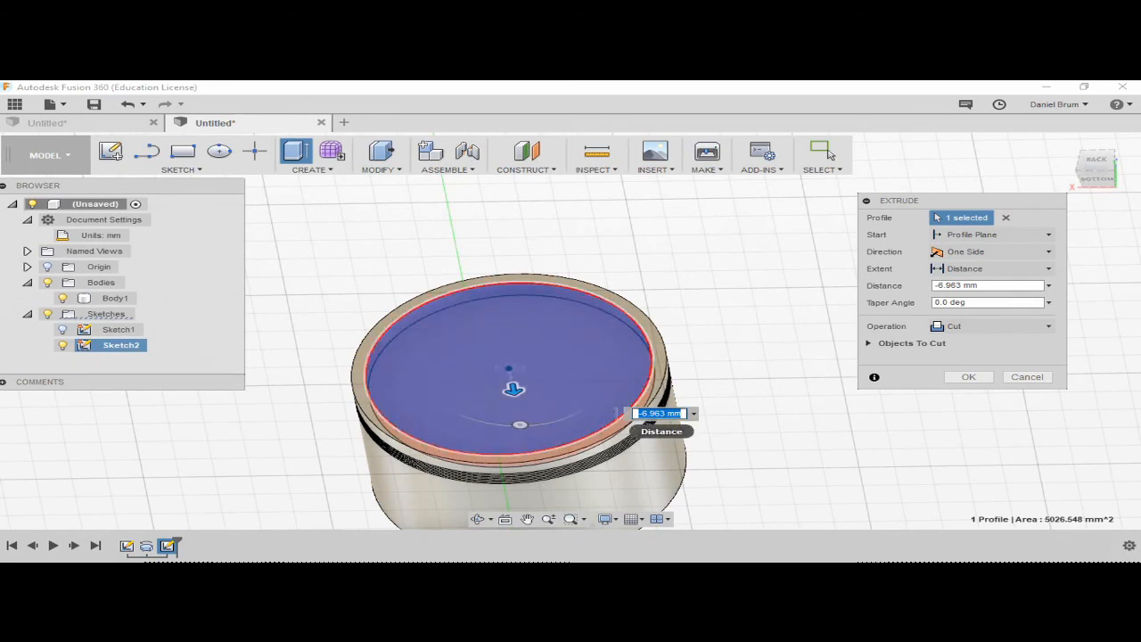
{"action": "key", "text": "BackSpace"}
{"action": "type", "text": "-2"}
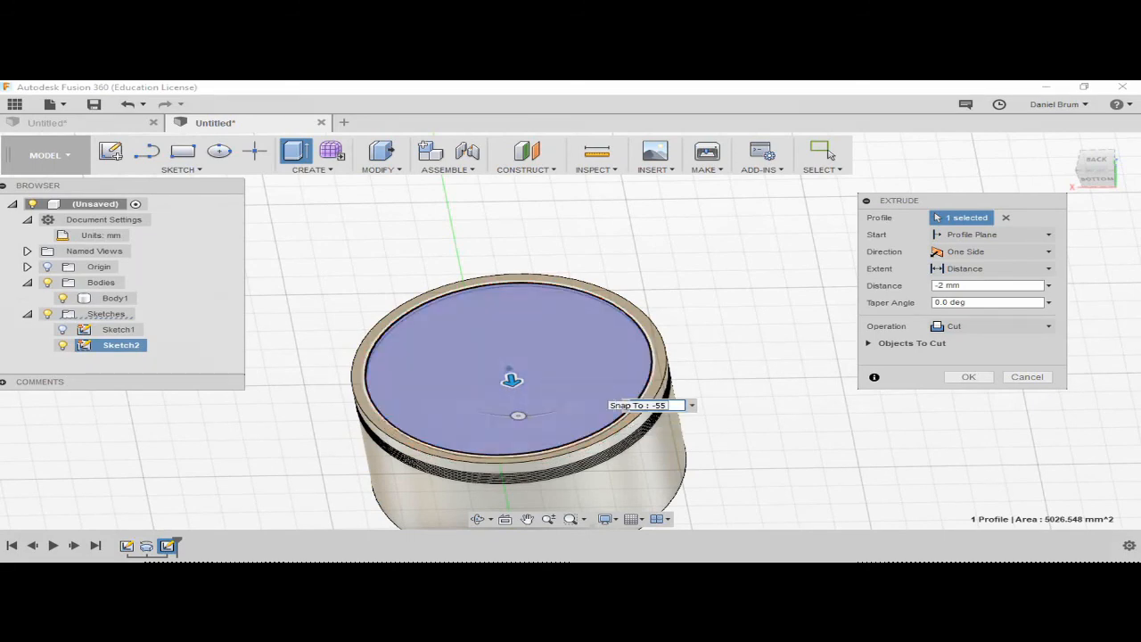
{"action": "key", "text": "Return"}
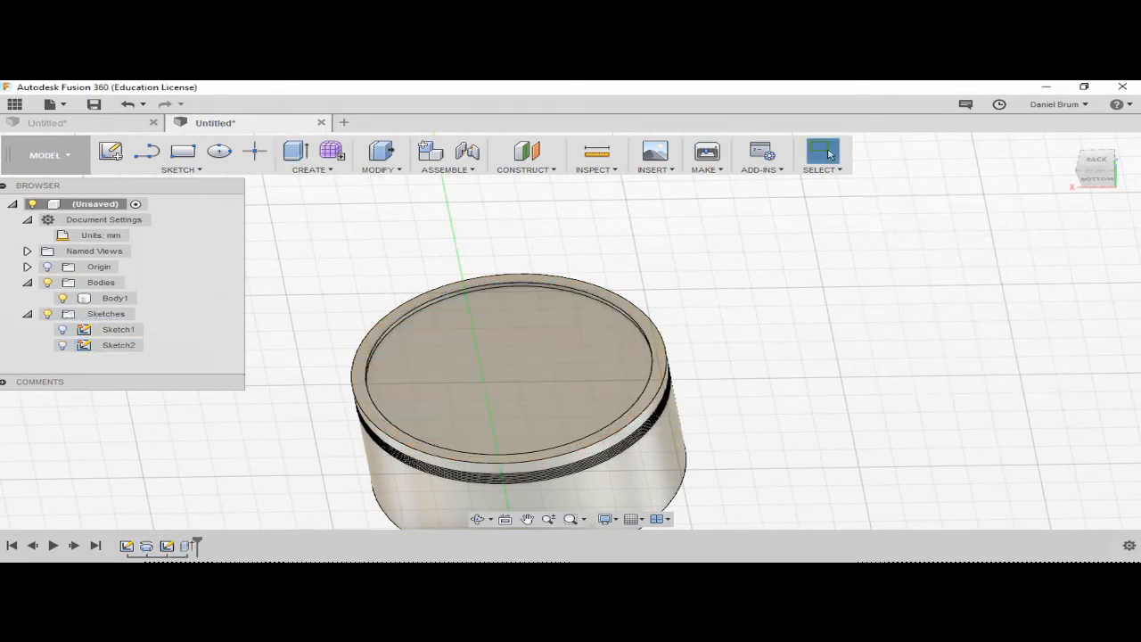
{"action": "scroll", "coordinate": [547, 326], "scroll_direction": "down", "scroll_amount": 2}
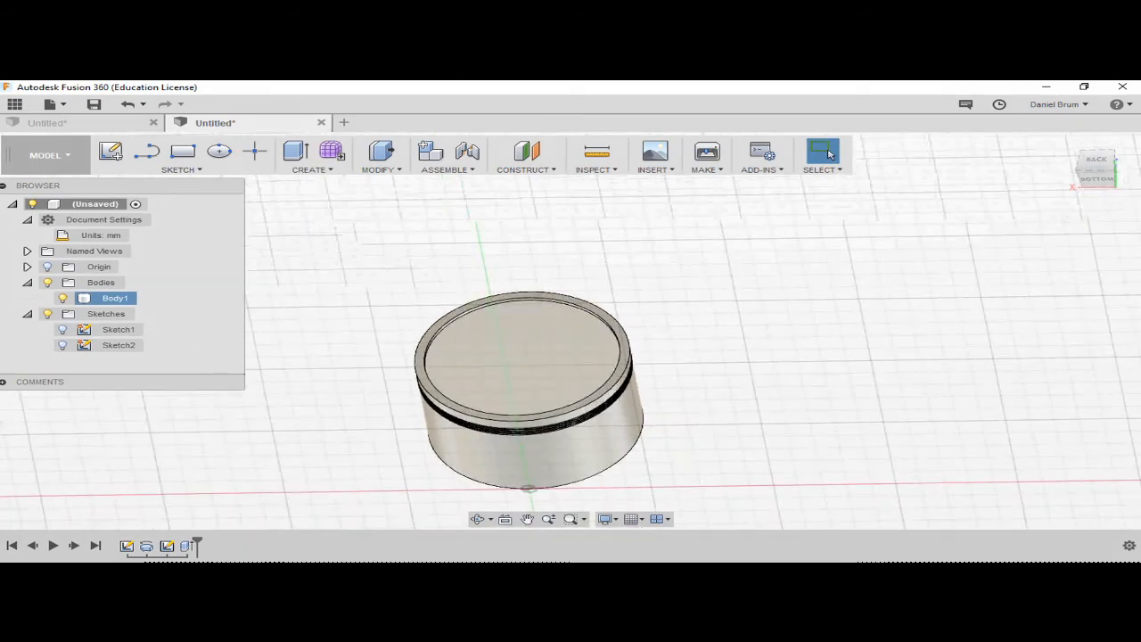
{"action": "scroll", "coordinate": [548, 325], "scroll_direction": "up", "scroll_amount": 4}
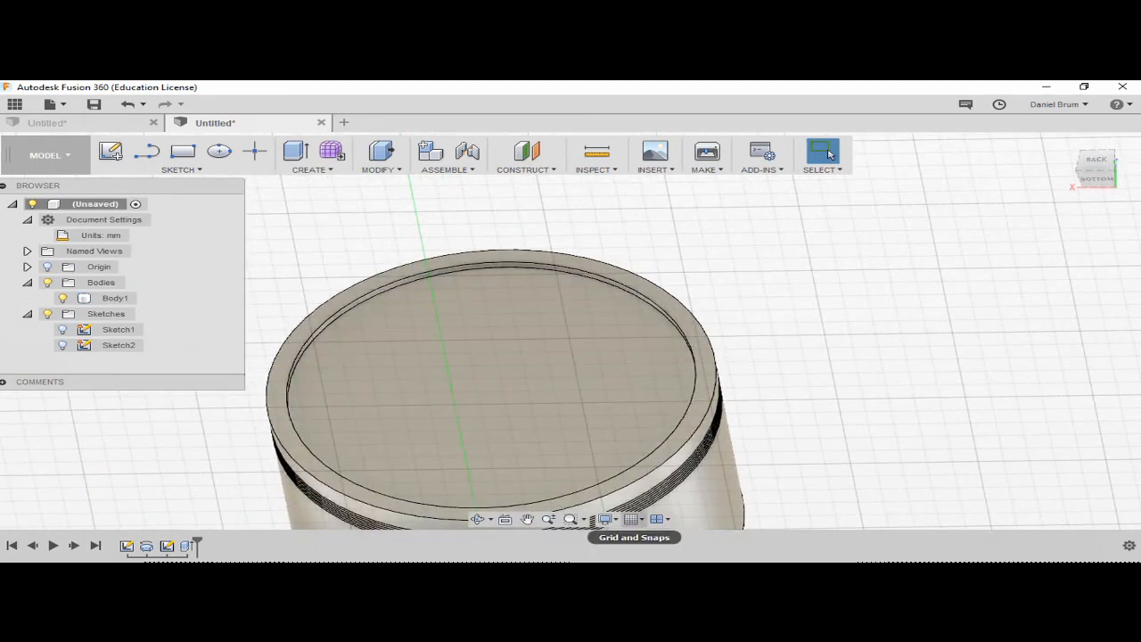
Turn the layout grid off and back on while viewing the recessed end of the body
{"action": "left_click", "coordinate": [632, 519]}
{"action": "left_click", "coordinate": [632, 437]}
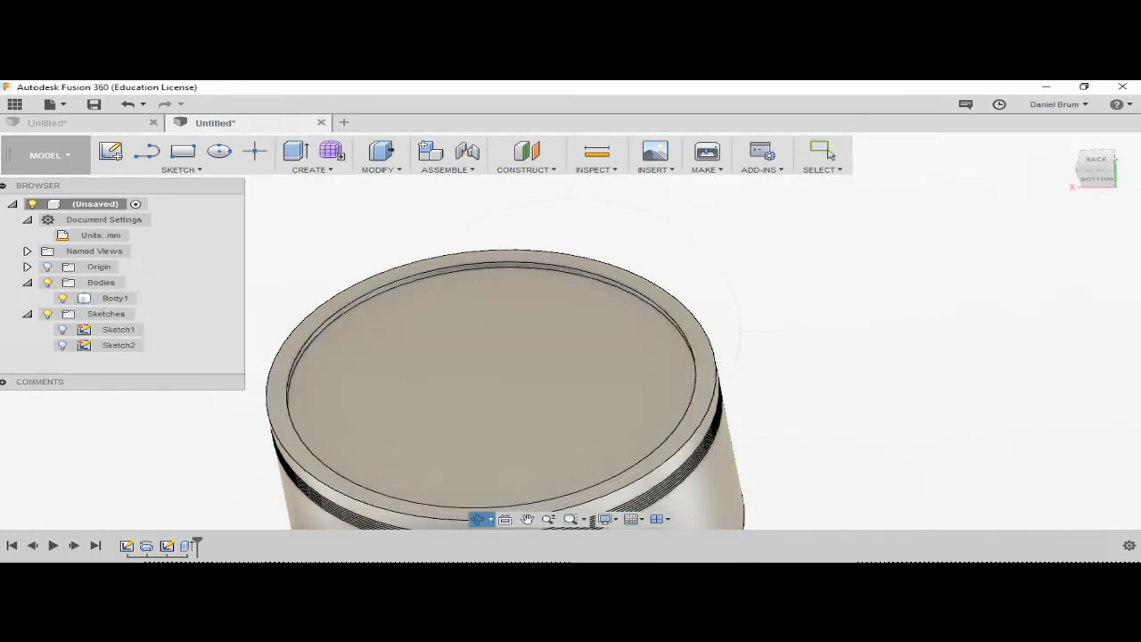
{"action": "left_click_drag", "start_coordinate": [570, 374], "coordinate": [619, 264]}
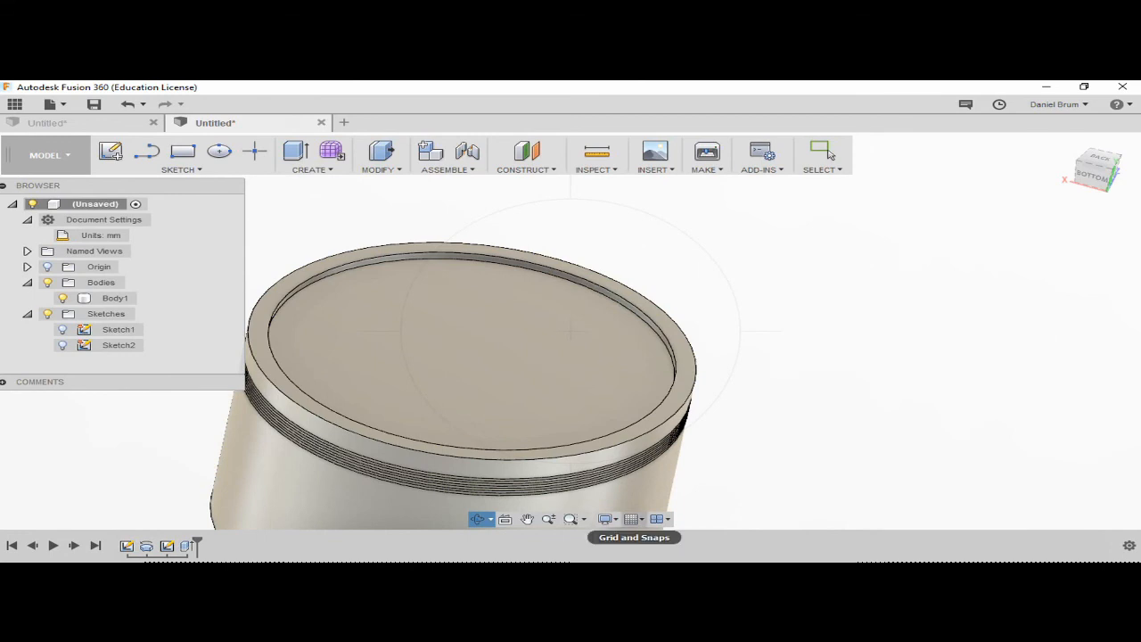
{"action": "left_click", "coordinate": [634, 519]}
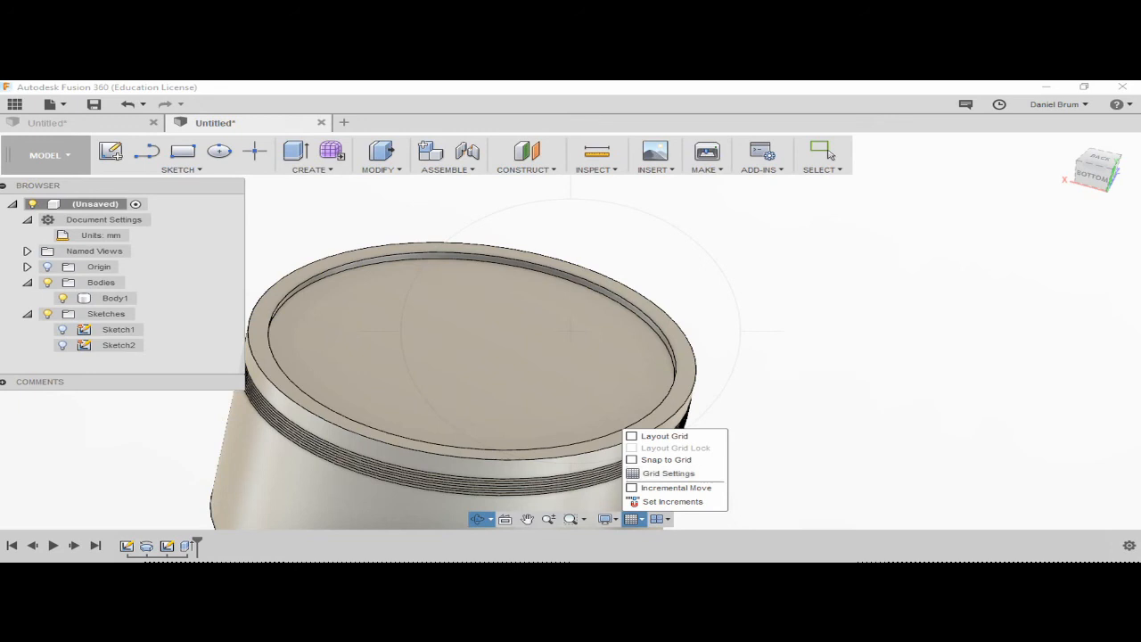
{"action": "left_click", "coordinate": [633, 436]}
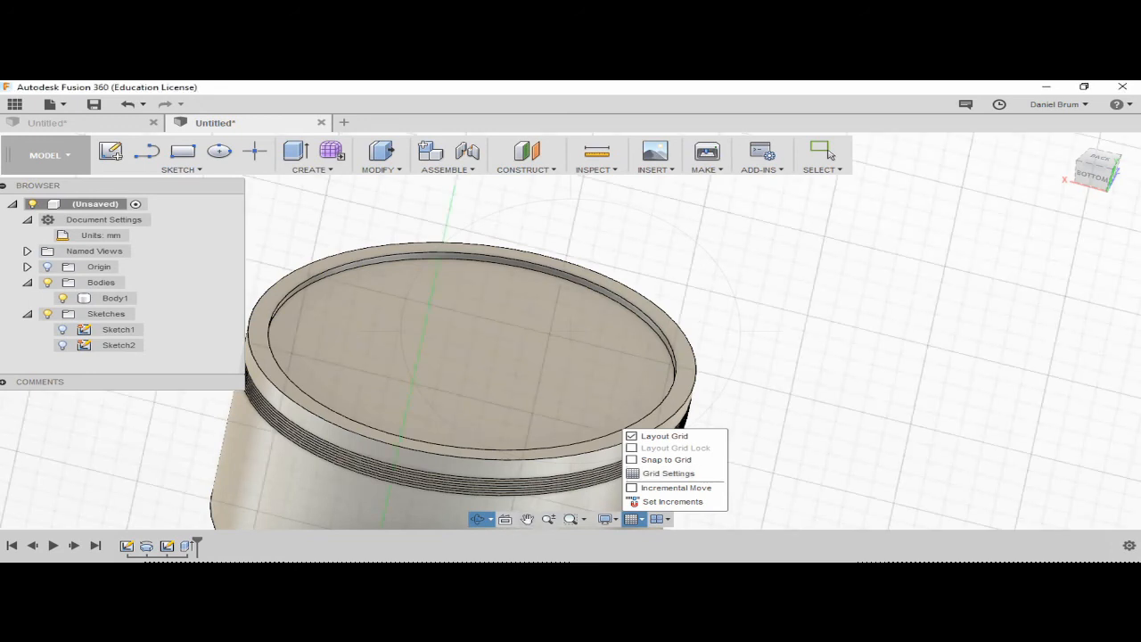
{"action": "key", "text": "Escape"}
Start a fillet on the circular inner edge where the recess wall meets its floor
{"action": "left_click_drag", "start_coordinate": [571, 357], "coordinate": [459, 414]}
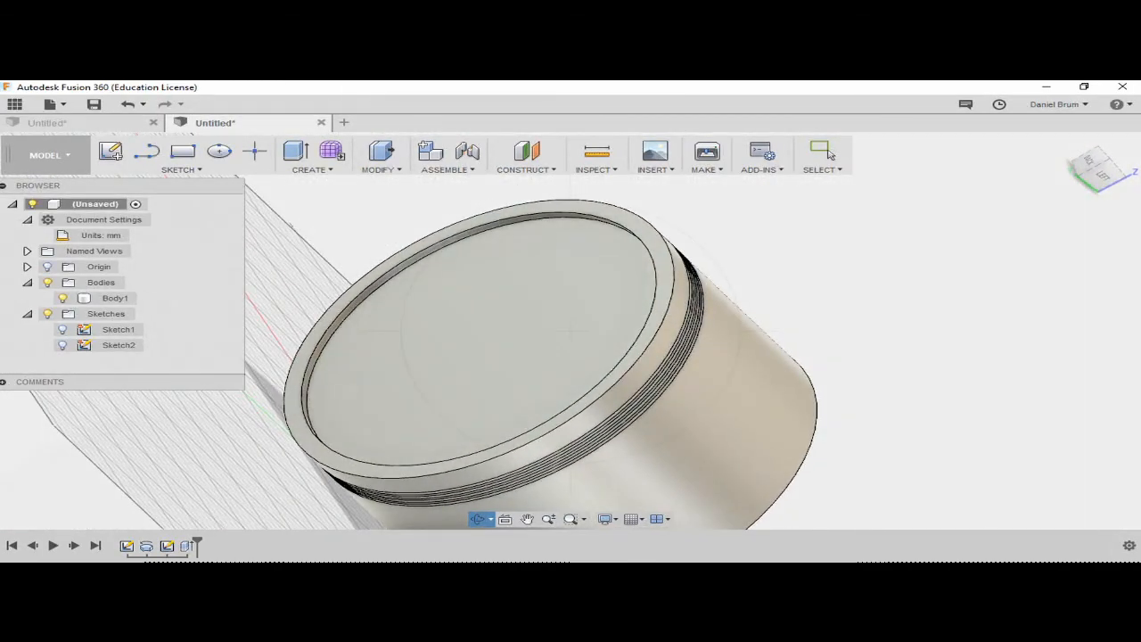
{"action": "left_click_drag", "start_coordinate": [459, 415], "coordinate": [432, 428]}
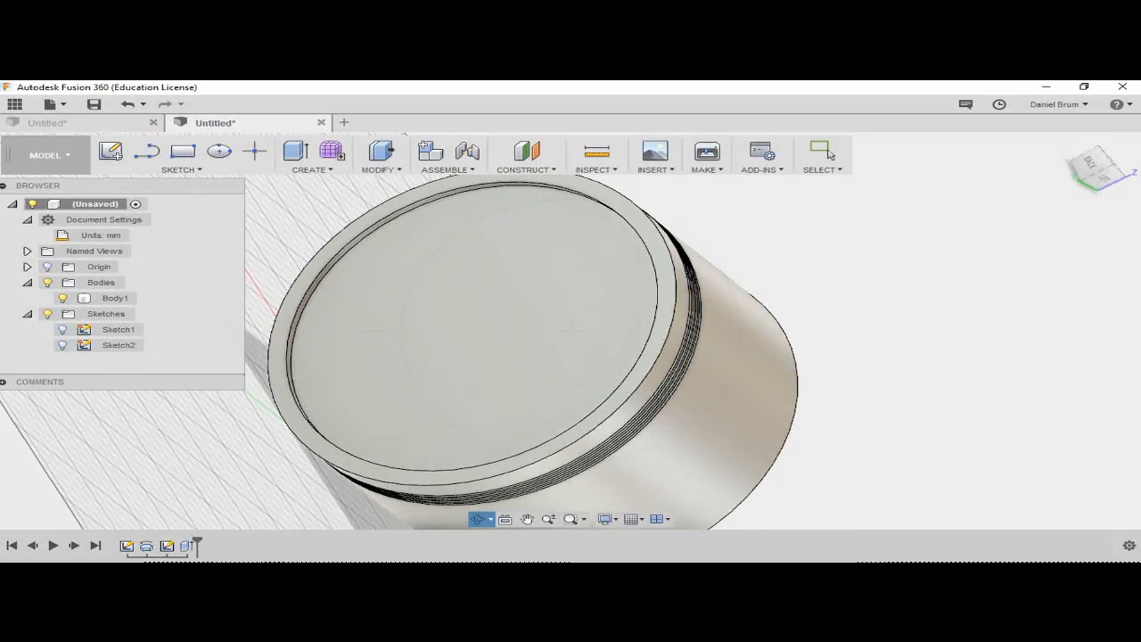
{"action": "left_click", "coordinate": [825, 154]}
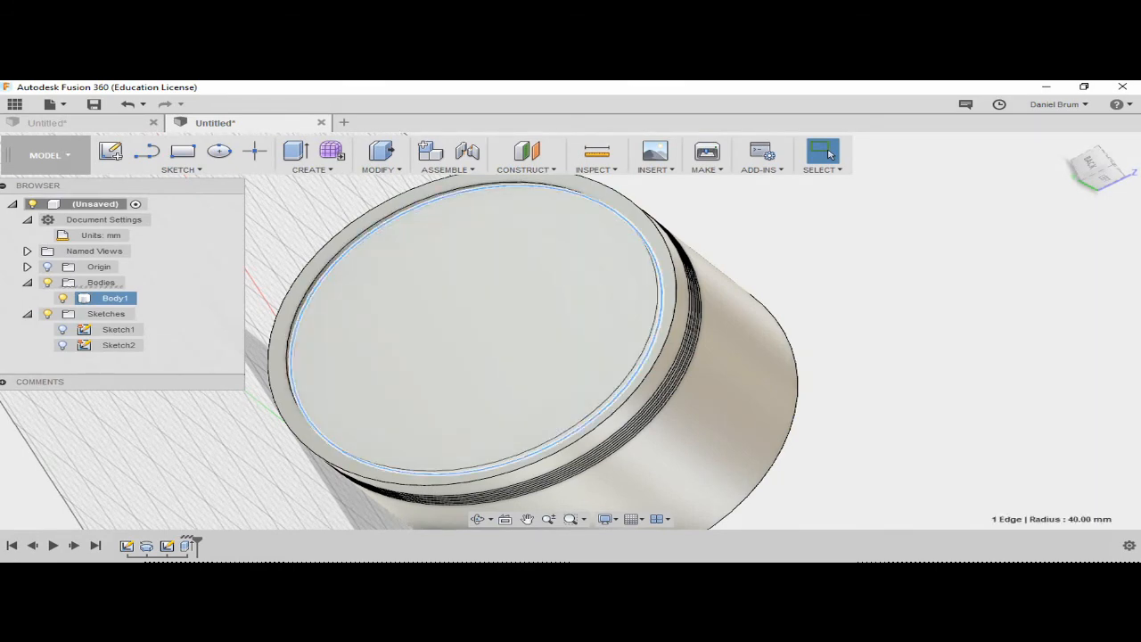
{"action": "key", "text": "f"}
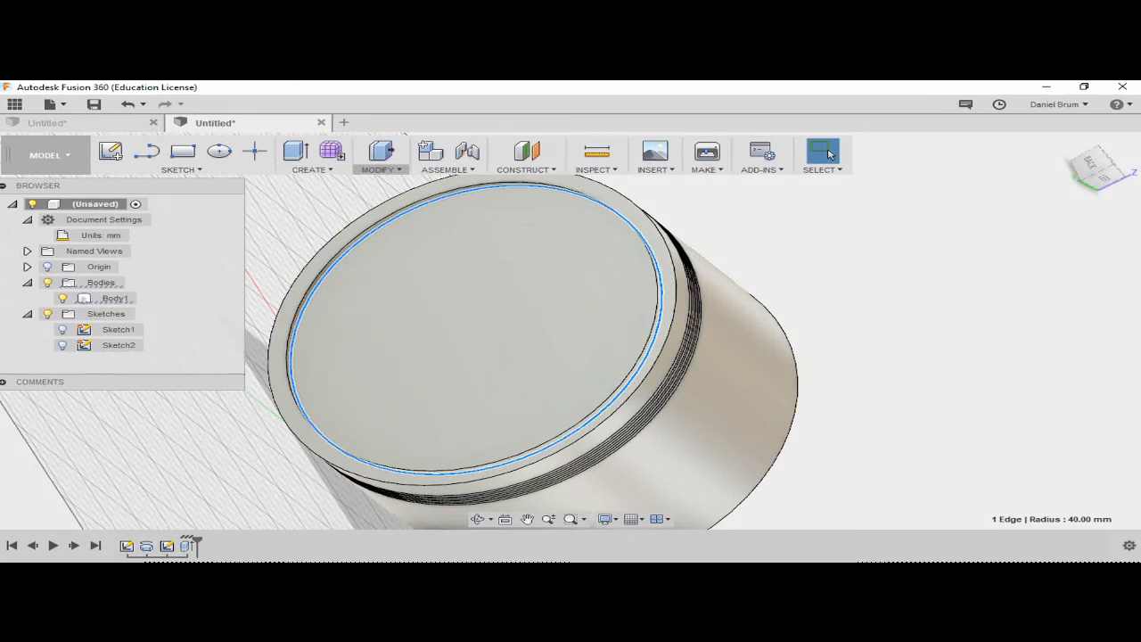
{"action": "left_click", "coordinate": [381, 156]}
{"action": "left_click", "coordinate": [393, 199]}
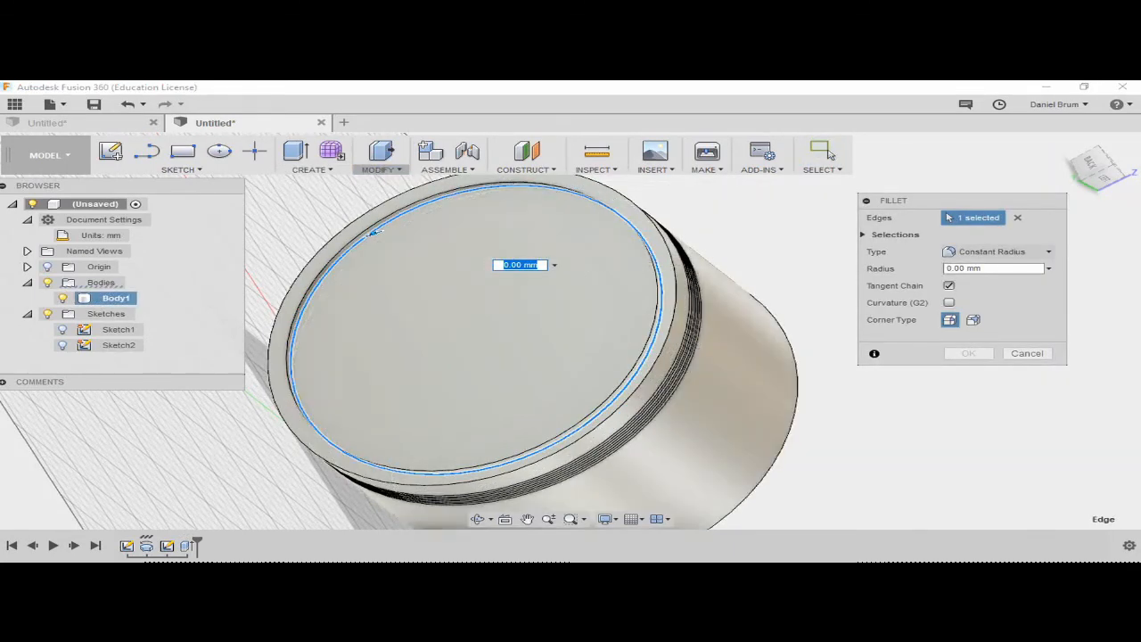
Give the recess edge fillet a constant radius of 2.5 mm and complete it
{"action": "left_click", "coordinate": [478, 519]}
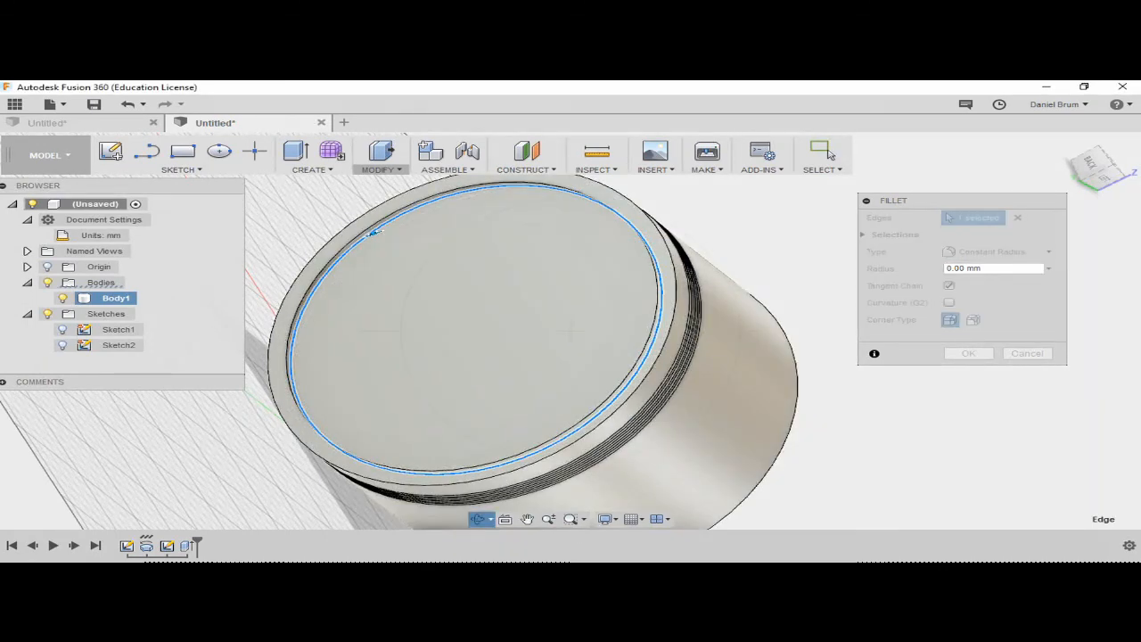
{"action": "left_click_drag", "start_coordinate": [373, 232], "coordinate": [307, 376]}
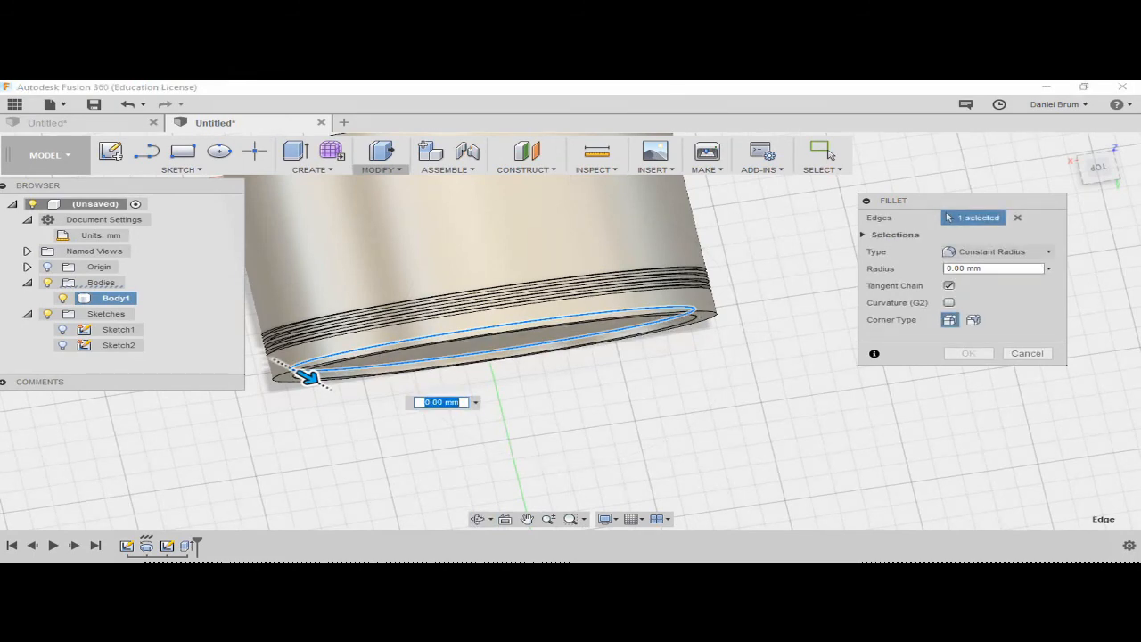
{"action": "left_click_drag", "start_coordinate": [308, 376], "coordinate": [290, 370]}
{"action": "scroll", "coordinate": [306, 377], "scroll_direction": "up", "scroll_amount": 1}
{"action": "scroll", "coordinate": [309, 383], "scroll_direction": "down", "scroll_amount": 2}
{"action": "scroll", "coordinate": [300, 374], "scroll_direction": "up", "scroll_amount": 4}
{"action": "middle_click_drag", "start_coordinate": [290, 370], "coordinate": [327, 376]}
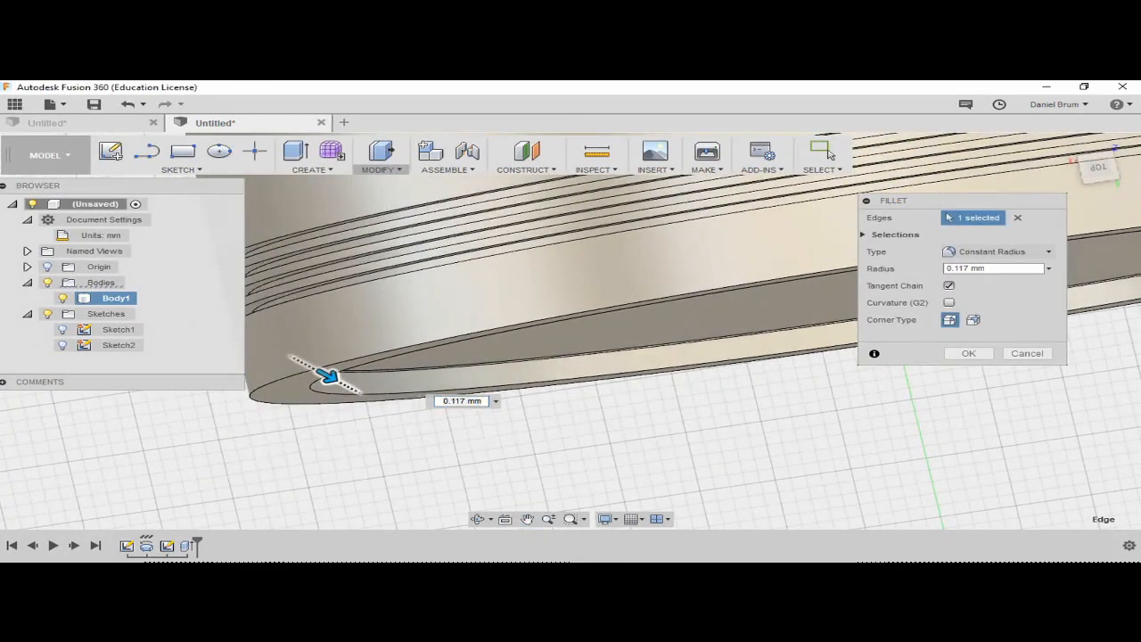
{"action": "mouse_move", "coordinate": [329, 378]}
{"action": "left_mouse_down"}
{"action": "mouse_move", "coordinate": [402, 413]}
{"action": "mouse_move", "coordinate": [328, 383]}
{"action": "mouse_move", "coordinate": [339, 382]}
{"action": "left_mouse_up"}
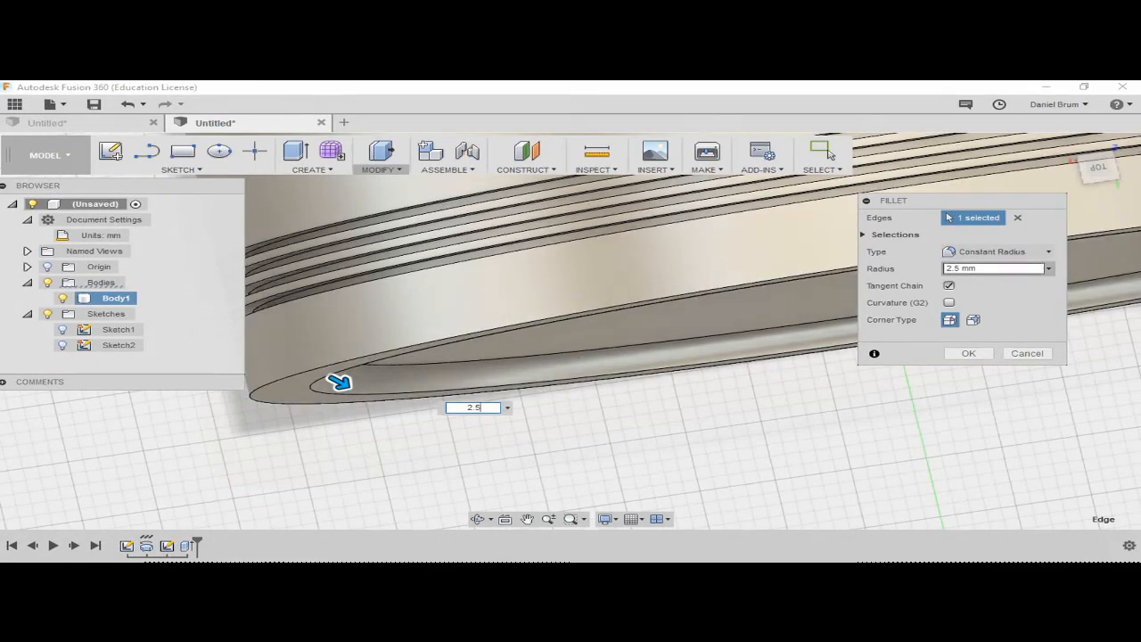
{"action": "left_click", "coordinate": [997, 251]}
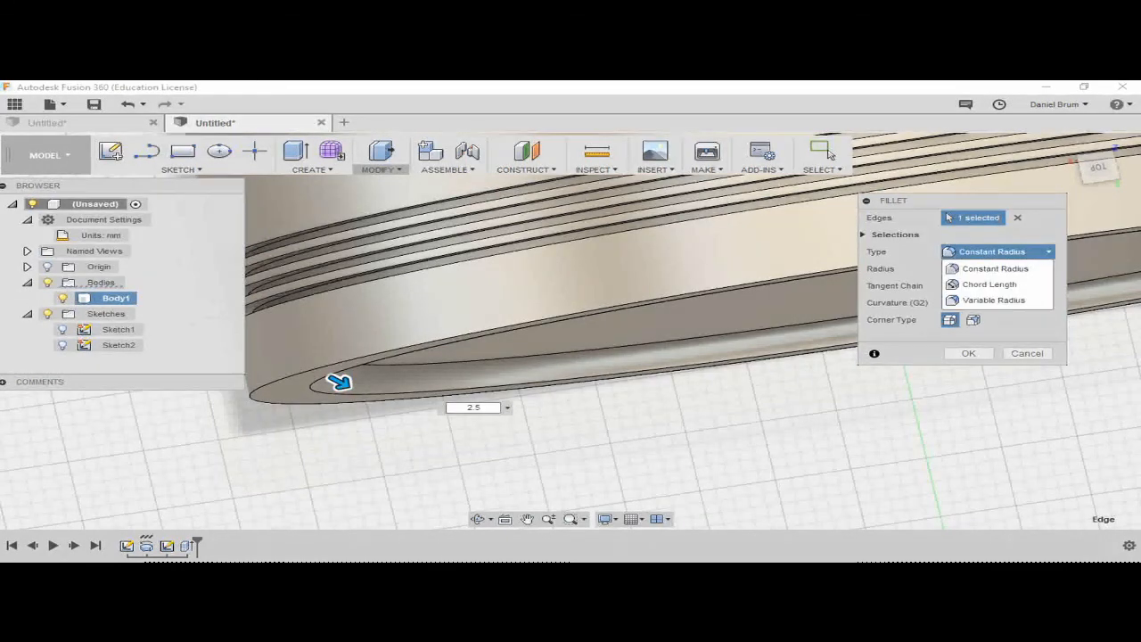
{"action": "left_click", "coordinate": [995, 269]}
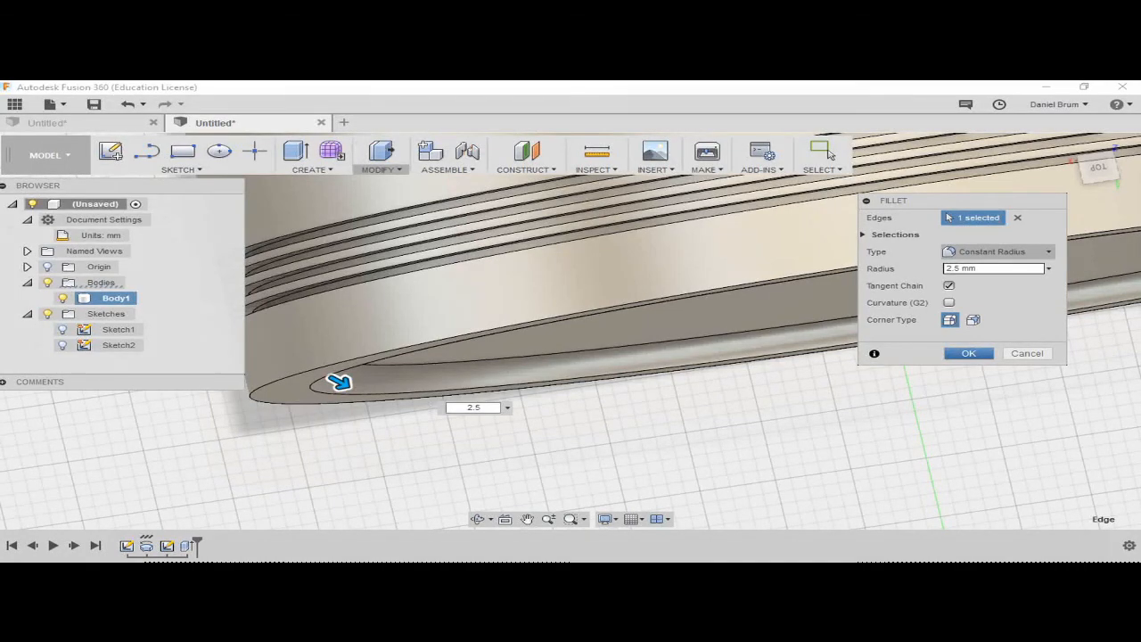
{"action": "left_click", "coordinate": [828, 153]}
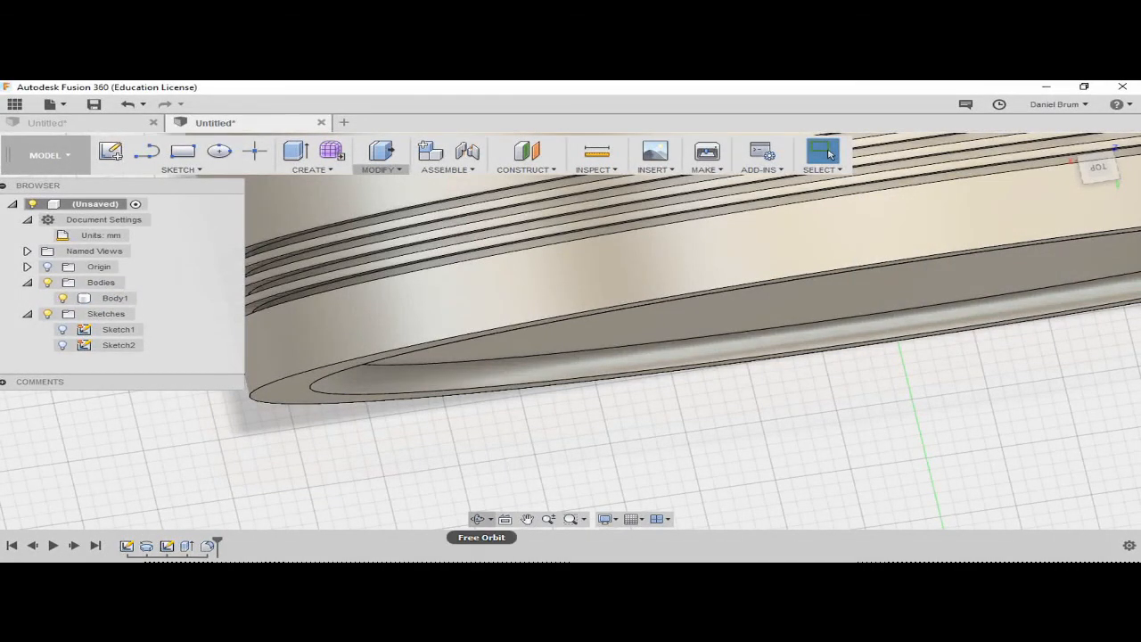
Examine the filleted recess and the grooved body from the home, right and back views and from free angles
{"action": "left_click", "coordinate": [478, 519]}
{"action": "left_click_drag", "start_coordinate": [535, 402], "coordinate": [499, 352]}
{"action": "scroll", "coordinate": [499, 356], "scroll_direction": "down", "scroll_amount": 5}
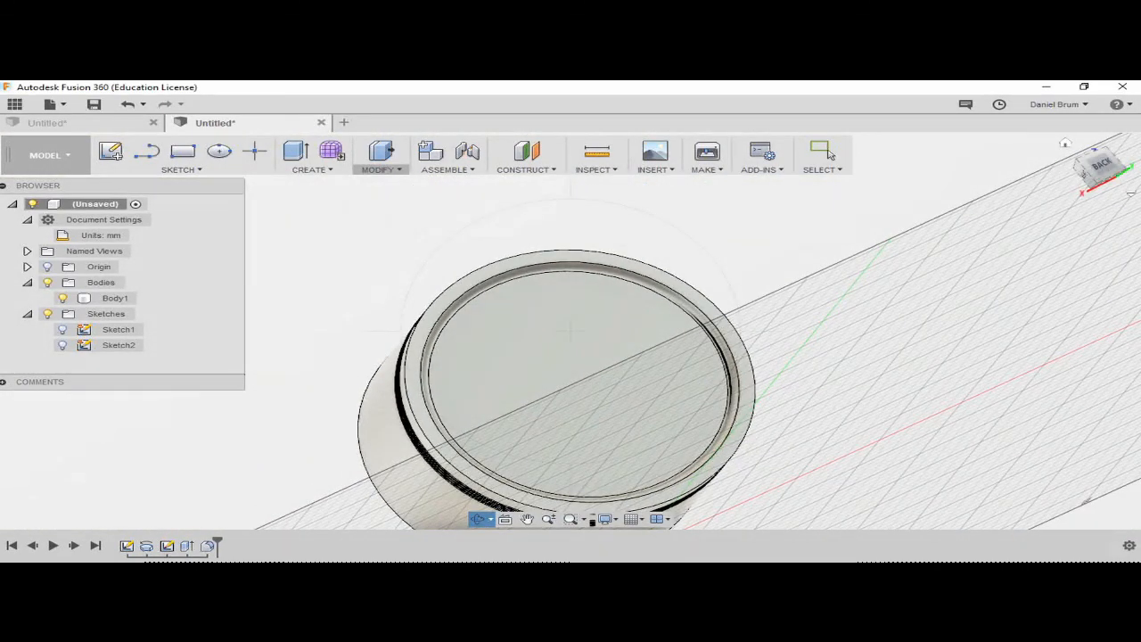
{"action": "left_click", "coordinate": [822, 151]}
{"action": "left_click", "coordinate": [1066, 143]}
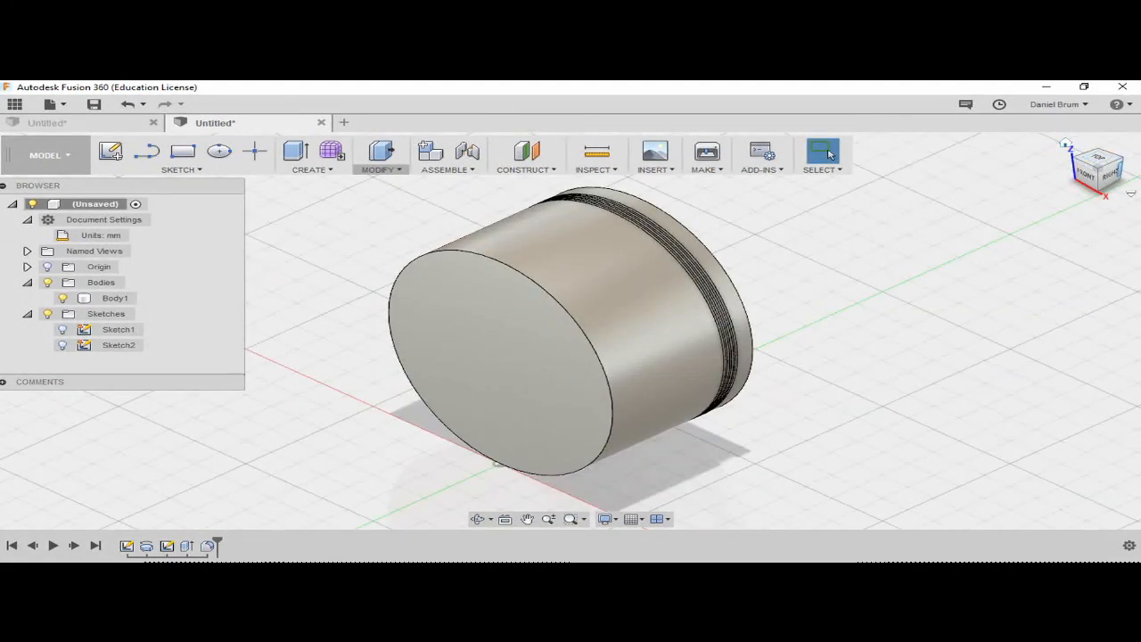
{"action": "left_click", "coordinate": [1114, 172]}
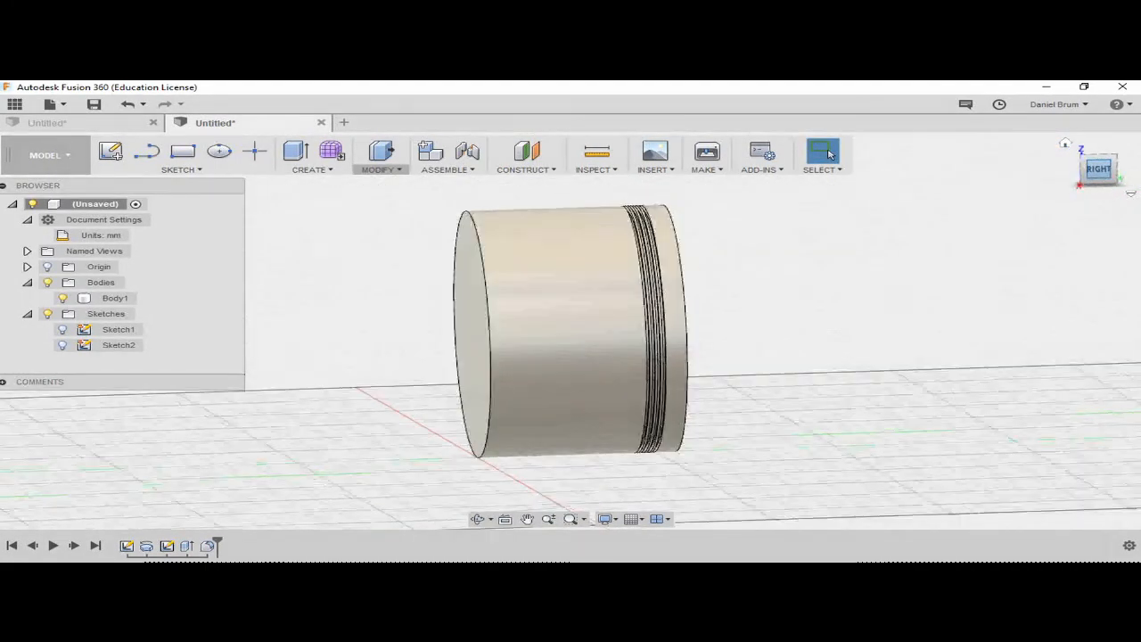
{"action": "left_click", "coordinate": [1124, 168]}
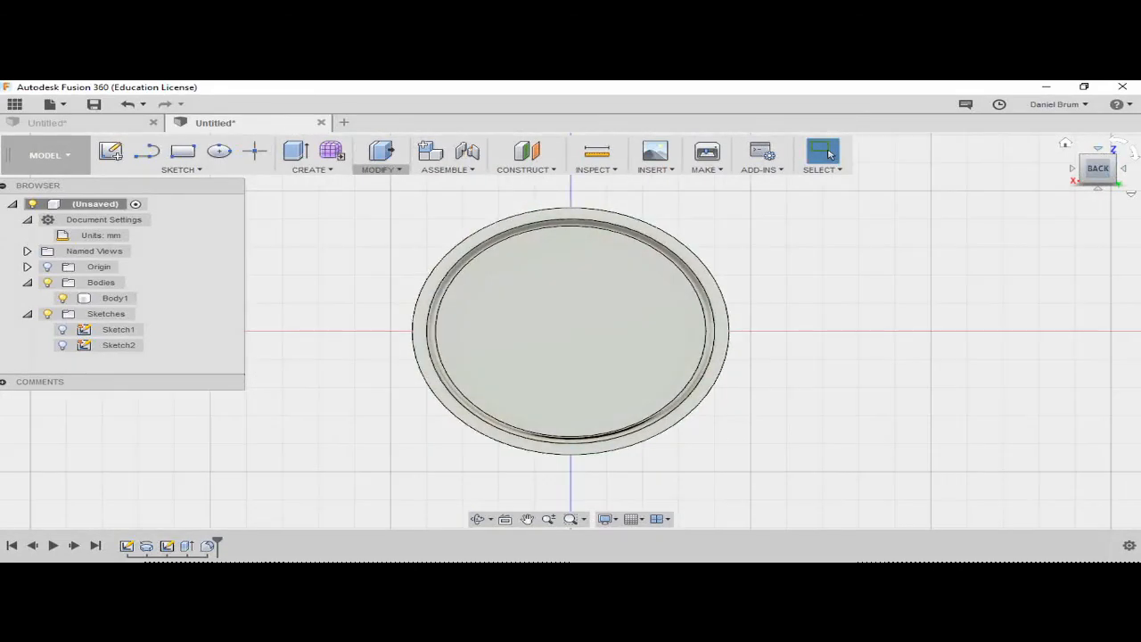
{"action": "left_click", "coordinate": [1065, 143]}
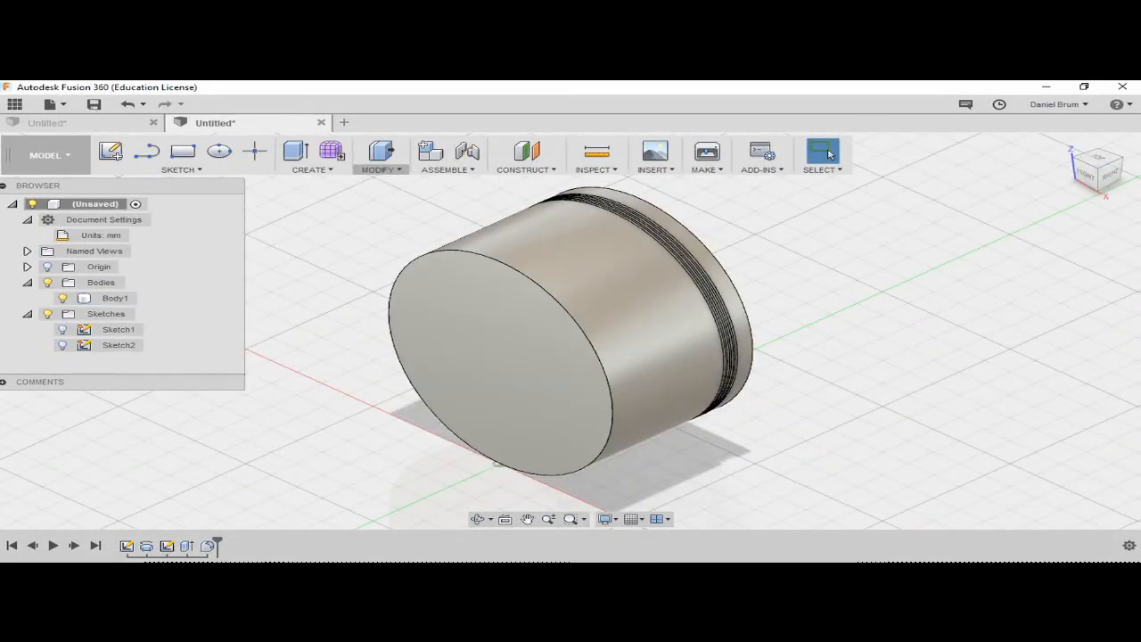
{"action": "left_click_drag", "start_coordinate": [571, 356], "coordinate": [285, 437]}
{"action": "scroll", "coordinate": [571, 339], "scroll_direction": "down", "scroll_amount": 2}
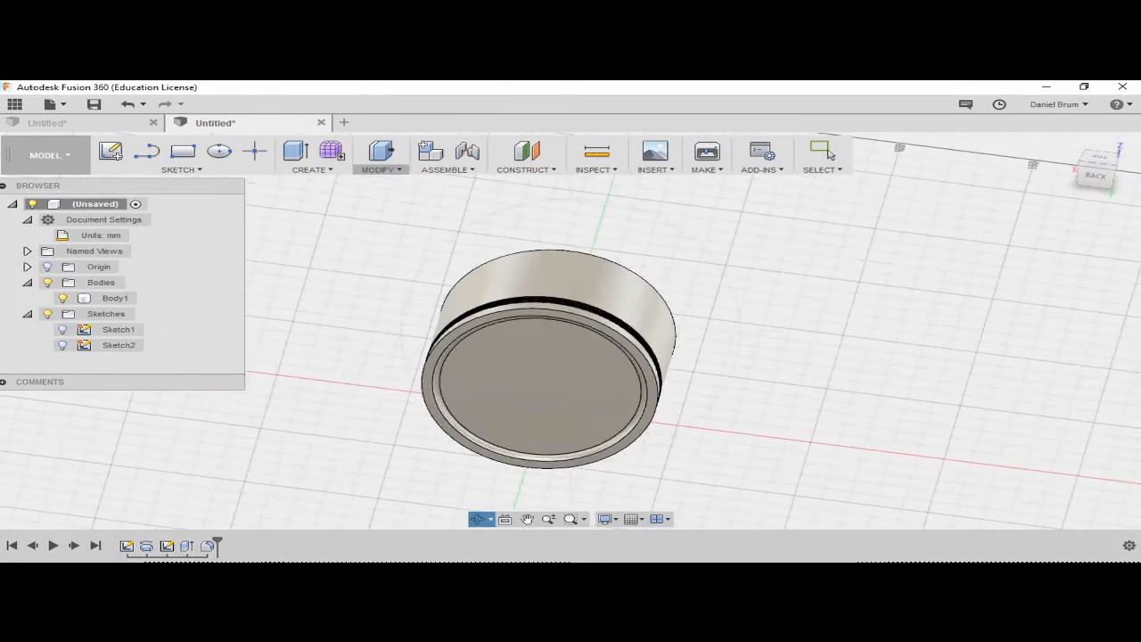
{"action": "scroll", "coordinate": [571, 339], "scroll_direction": "up", "scroll_amount": 6}
{"action": "scroll", "coordinate": [571, 339], "scroll_direction": "down", "scroll_amount": 5}
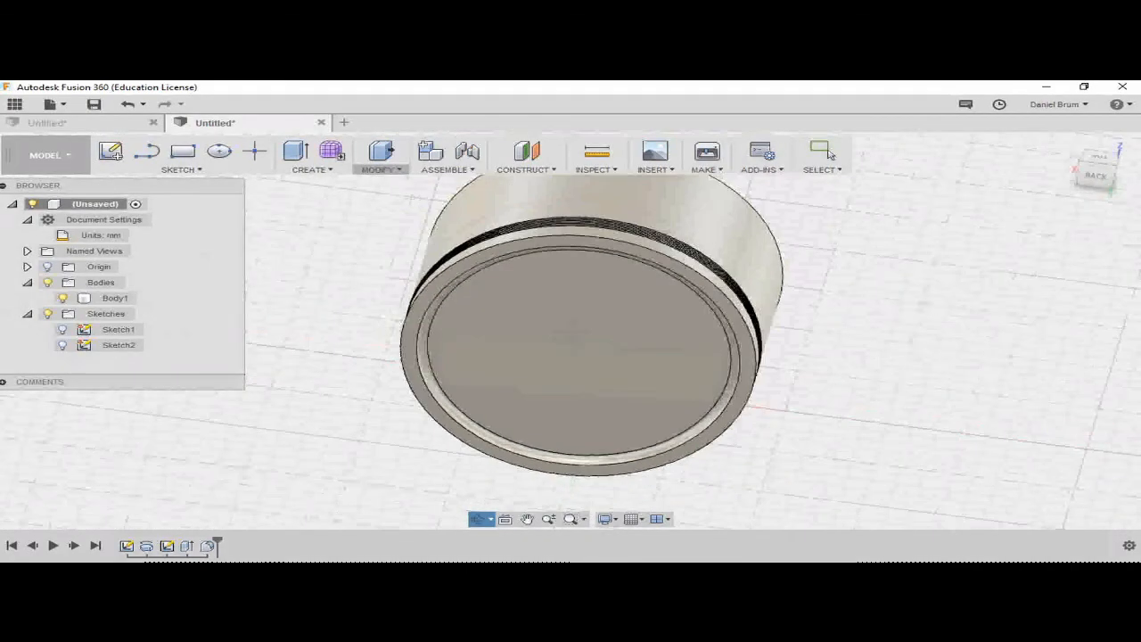
{"action": "left_click", "coordinate": [826, 153]}
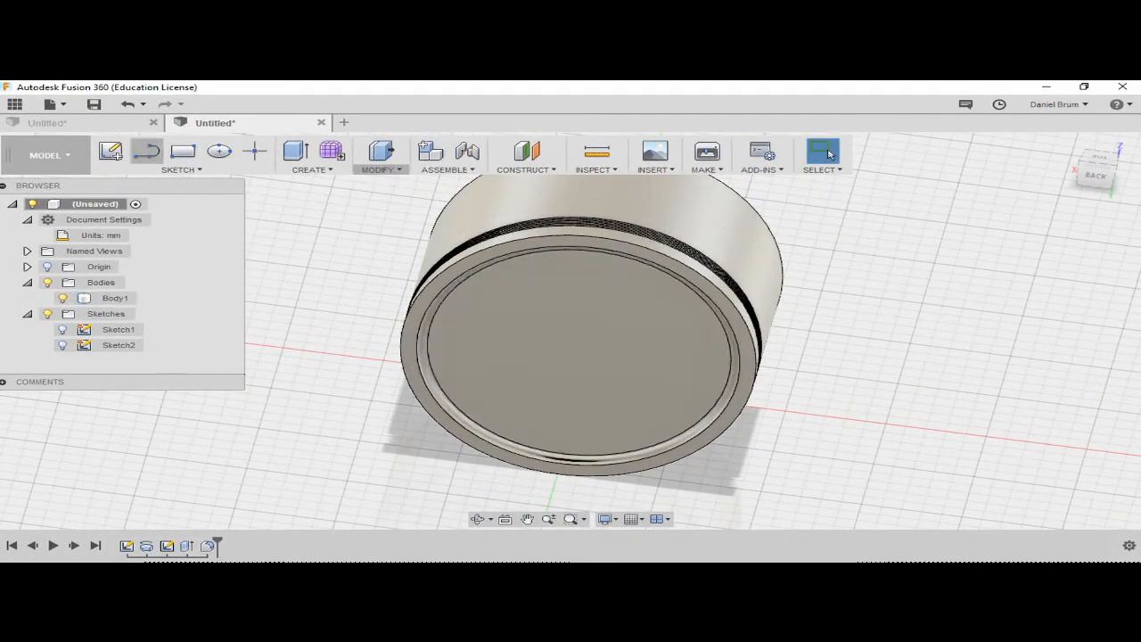
Compare the body with the cylinder in the other open design, and inspect its flat front face
{"action": "left_click", "coordinate": [46, 122]}
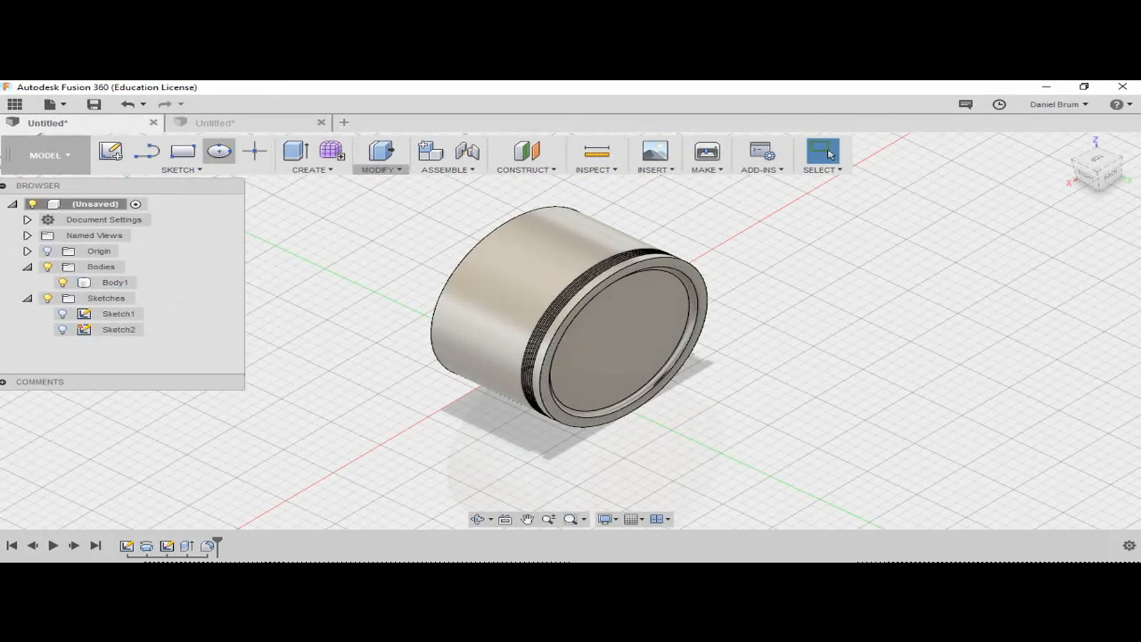
{"action": "key", "text": "ctrl+Tab"}
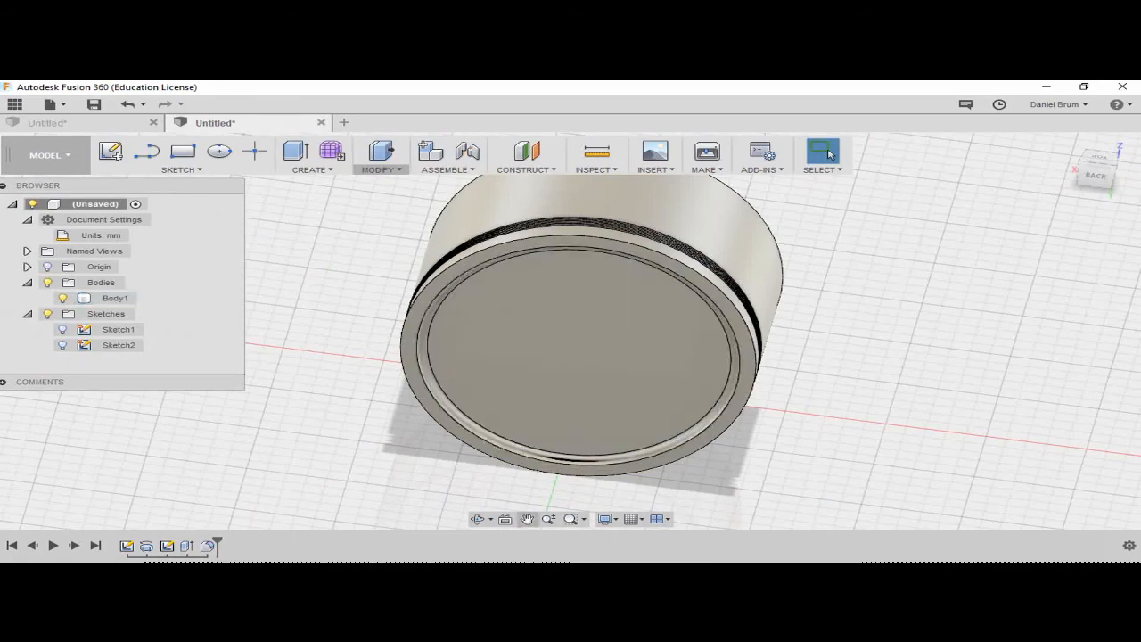
{"action": "left_click", "coordinate": [479, 519]}
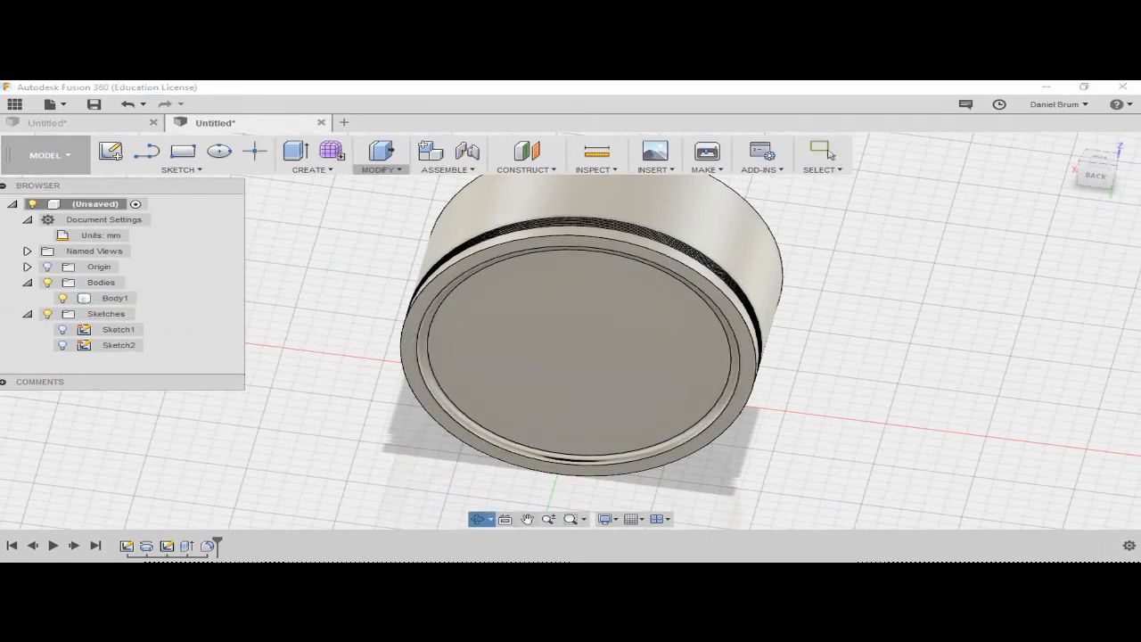
{"action": "mouse_move", "coordinate": [625, 375]}
{"action": "left_mouse_down"}
{"action": "mouse_move", "coordinate": [726, 382]}
{"action": "mouse_move", "coordinate": [735, 413]}
{"action": "mouse_move", "coordinate": [677, 402]}
{"action": "mouse_move", "coordinate": [566, 330]}
{"action": "mouse_move", "coordinate": [606, 374]}
{"action": "left_mouse_up"}
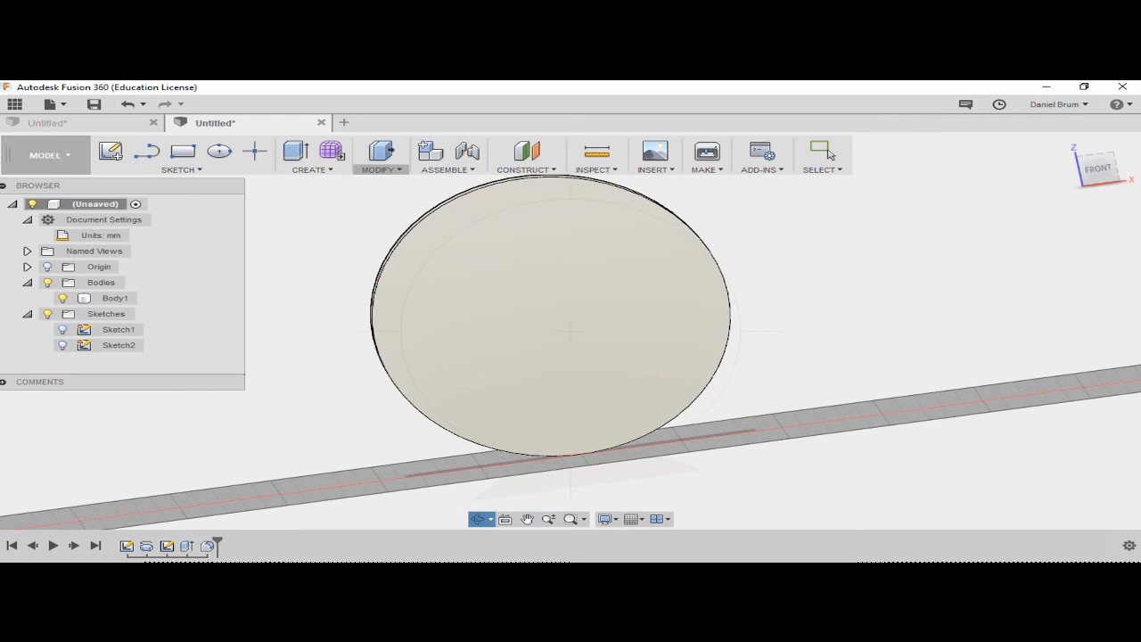
{"action": "left_click", "coordinate": [827, 154]}
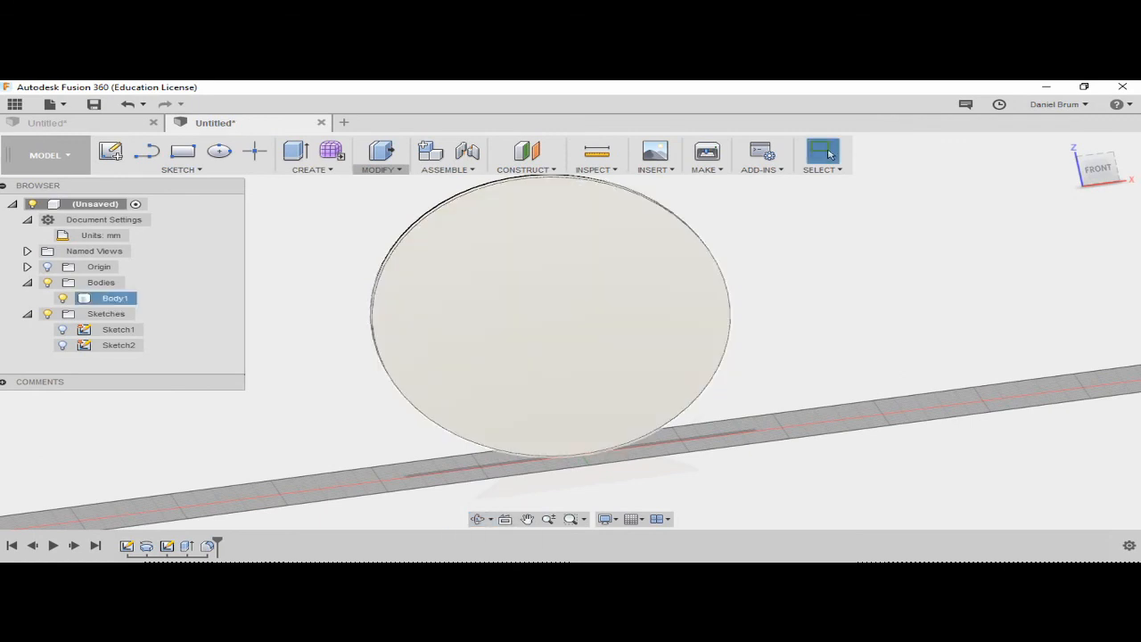
{"action": "key", "text": "Escape"}
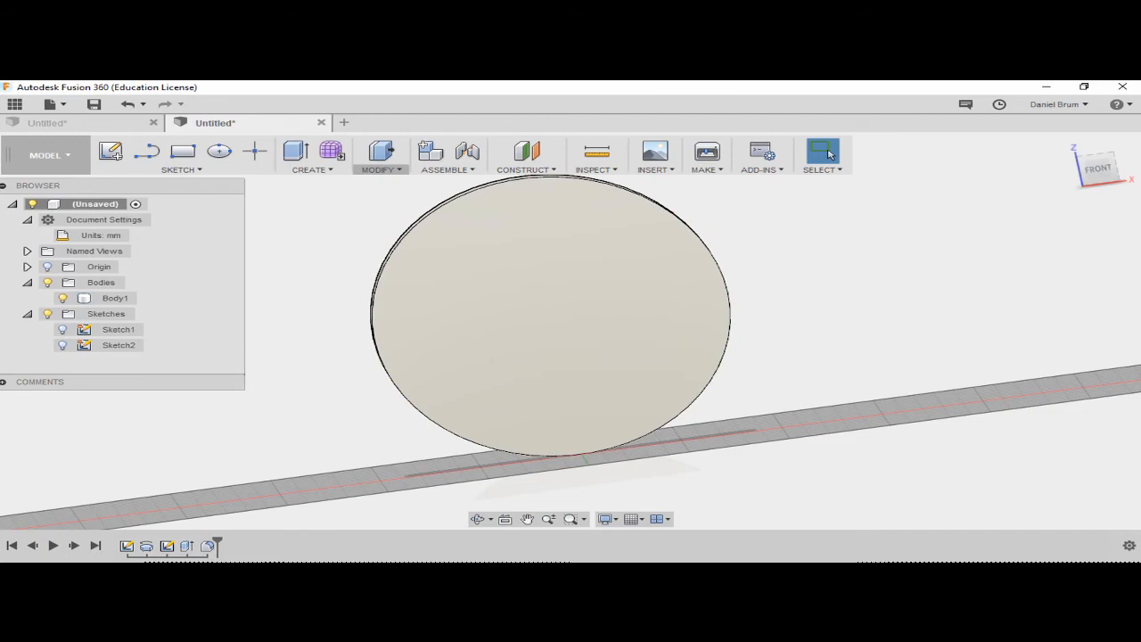
{"action": "mouse_move", "coordinate": [260, 564]}
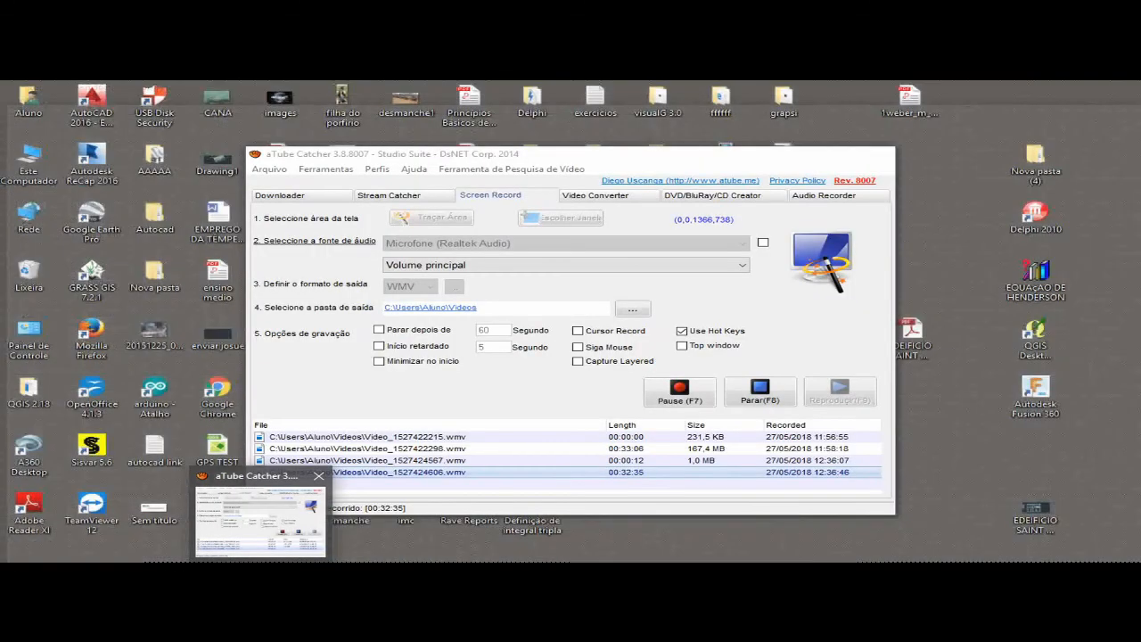
{"action": "left_click", "coordinate": [260, 517]}
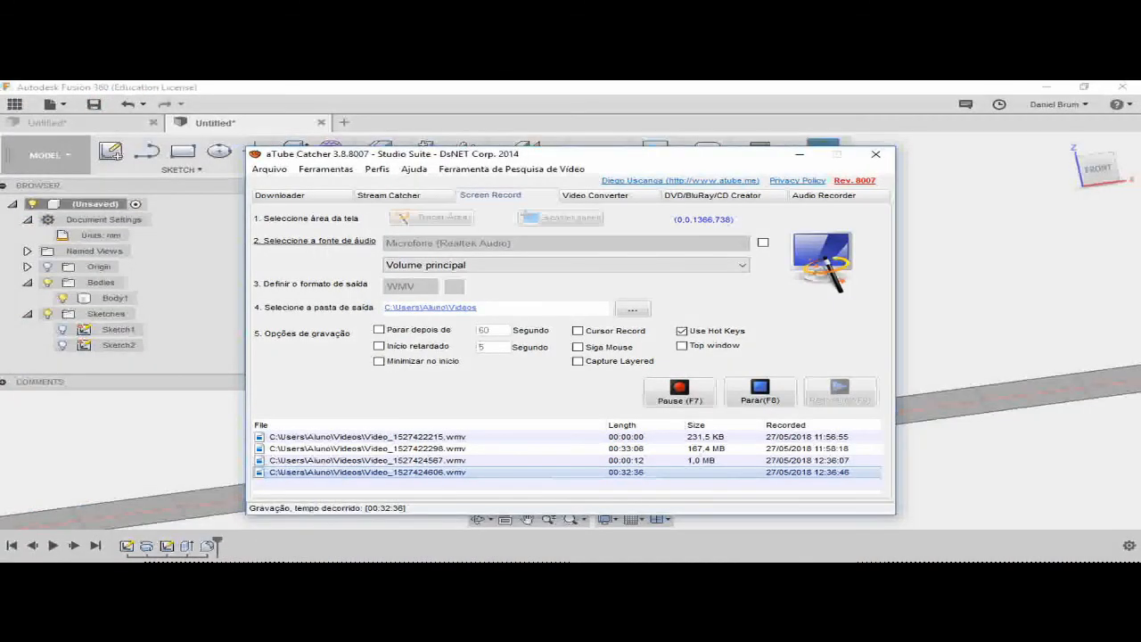